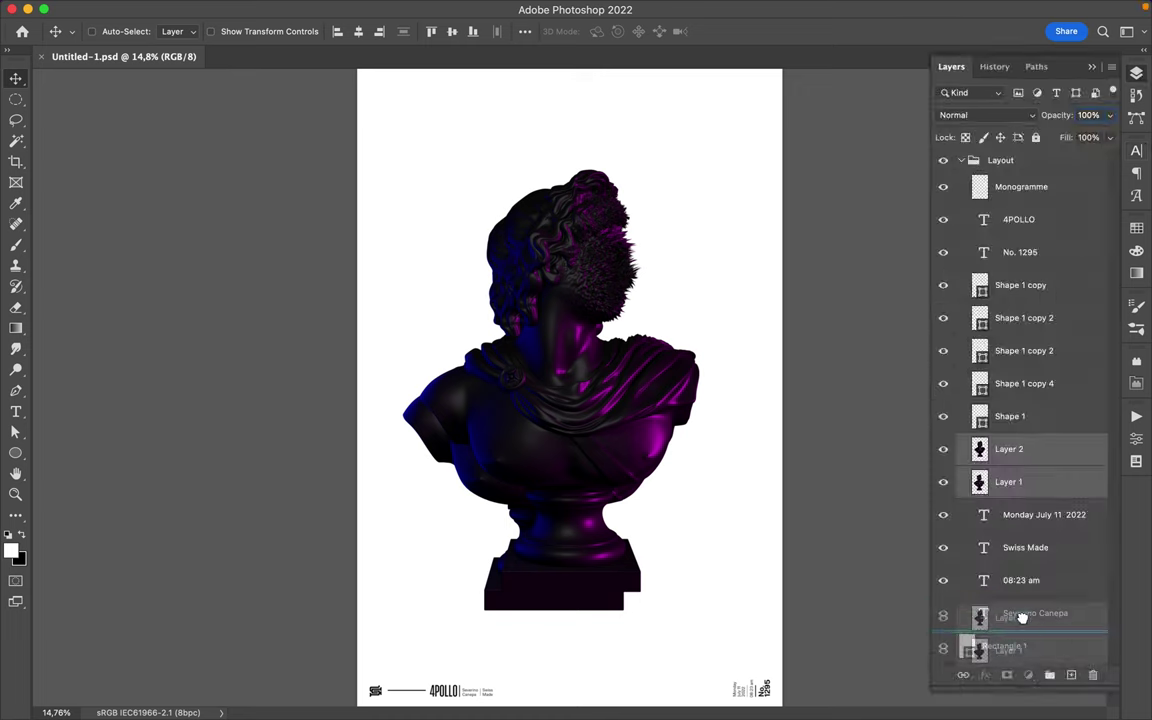
Add a Levels adjustment that brightens the bust's midtones.
left_click(1021, 696)
left_click(995, 424)
left_click_drag(1002, 566, 964, 568)
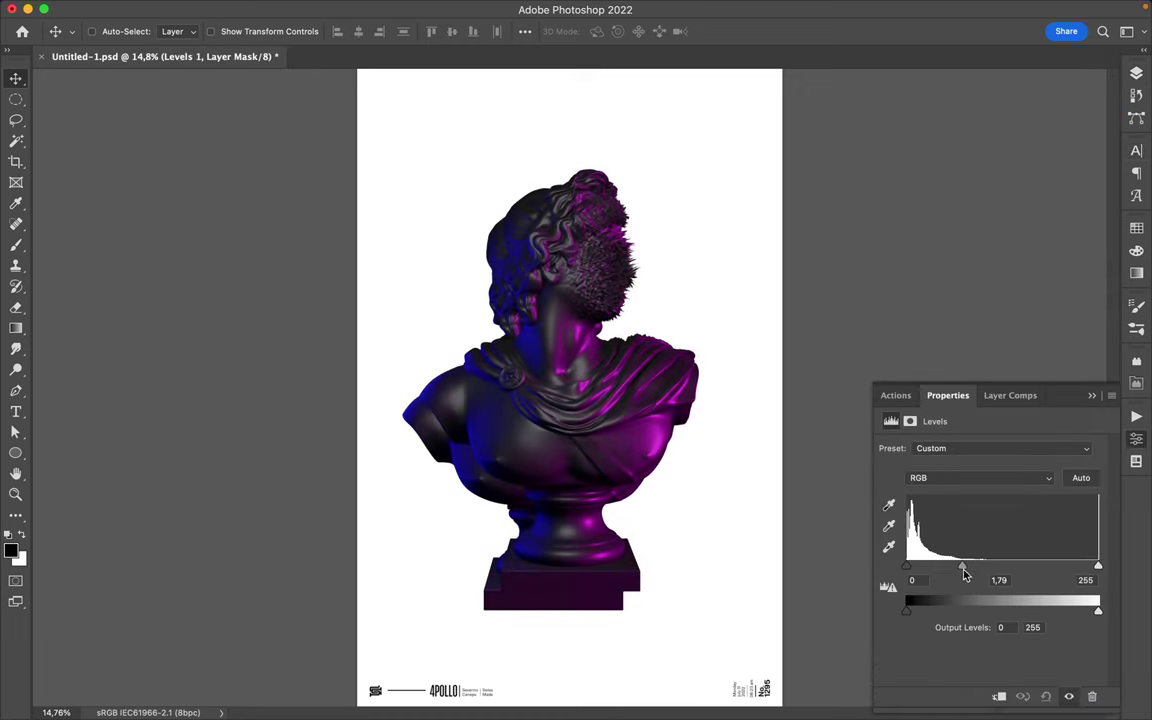
left_click(1136, 73)
Add a Hue/Saturation adjustment that shifts the bust's hue.
left_click(1021, 628)
left_click(1041, 494)
mouse_move(990, 510)
left_mouse_down()
mouse_move(887, 512)
mouse_move(1072, 512)
mouse_move(1062, 512)
left_mouse_up()
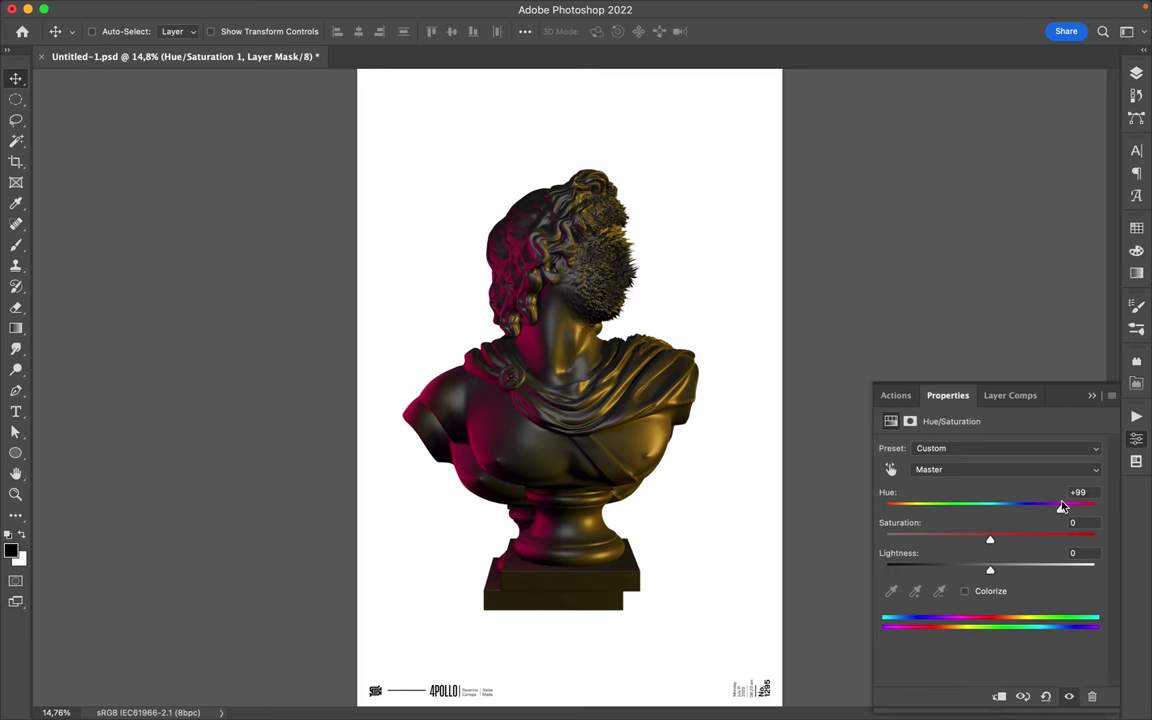
left_click(1136, 73)
Add a Color Balance adjustment pushing midtones toward magenta and highlights toward cyan.
left_click(1021, 628)
left_click(1062, 512)
mouse_move(969, 485)
left_mouse_down()
mouse_move(900, 485)
mouse_move(1082, 485)
mouse_move(974, 485)
mouse_move(918, 509)
mouse_move(933, 485)
mouse_move(905, 485)
left_mouse_up()
left_click(1000, 448)
left_click(940, 432)
mouse_move(969, 512)
left_mouse_down()
mouse_move(985, 524)
mouse_move(938, 512)
mouse_move(959, 485)
mouse_move(920, 513)
mouse_move(1010, 541)
mouse_move(972, 553)
left_mouse_up()
left_click(1000, 448)
left_click(950, 412)
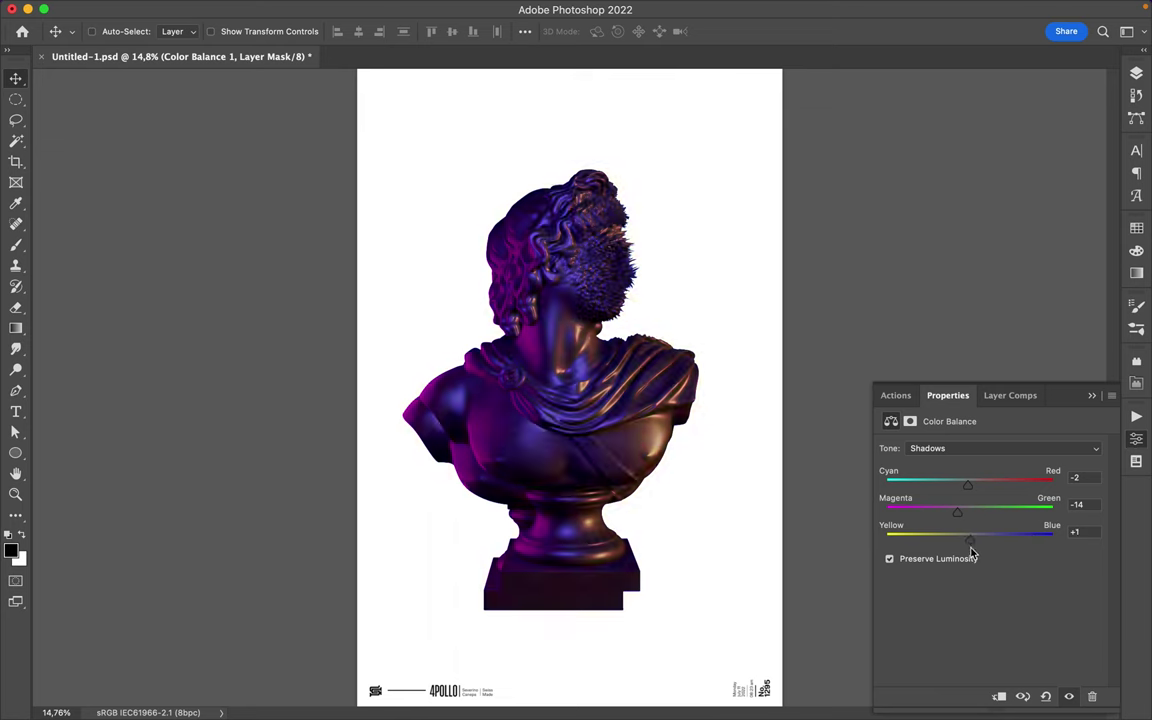
Merge the adjustments into the bust copy and into the other bust layer.
key("F7")
mouse_move(998, 222)
left_mouse_down()
mouse_move(1037, 264)
mouse_move(1037, 285)
left_mouse_up()
left_click(1023, 413, "shift")
key("ctrl+e")
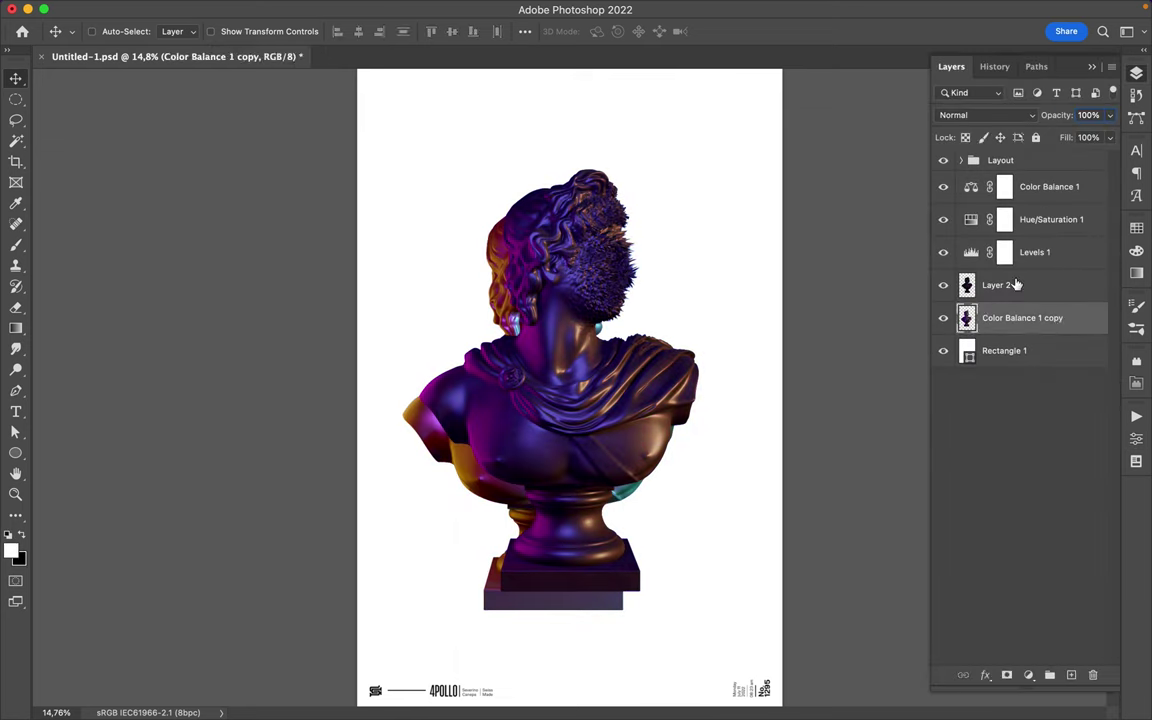
left_click(1023, 290)
left_click(990, 195, "shift")
key("ctrl+e")
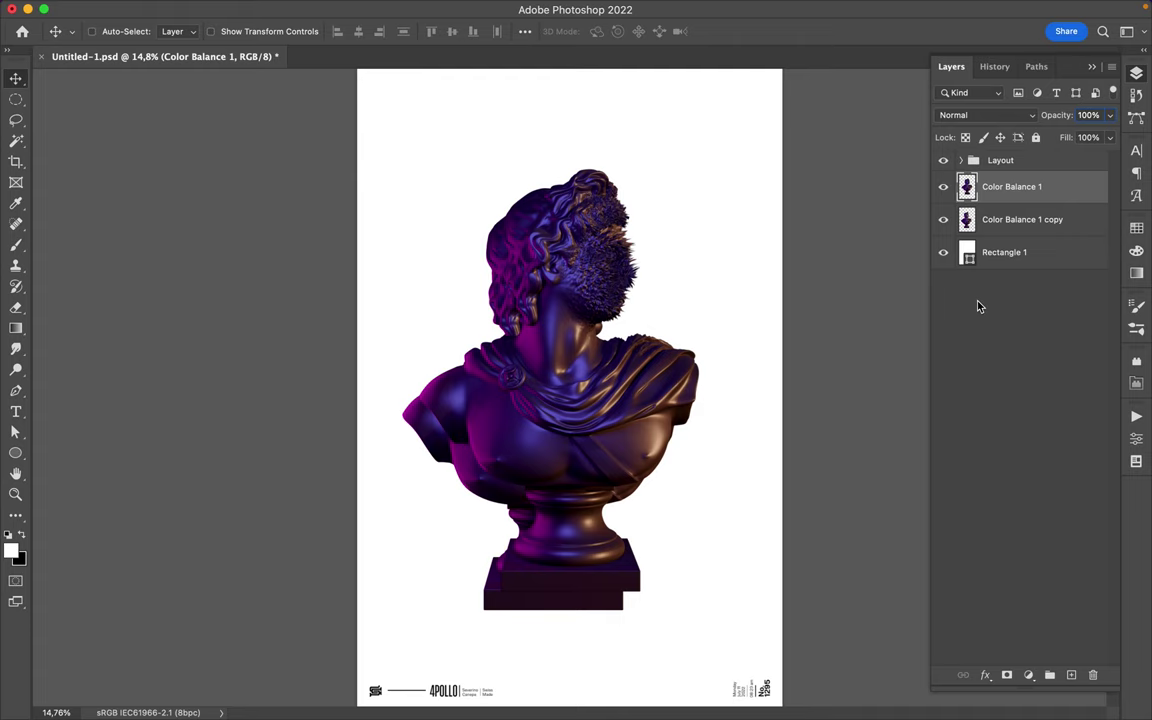
left_click(1000, 252)
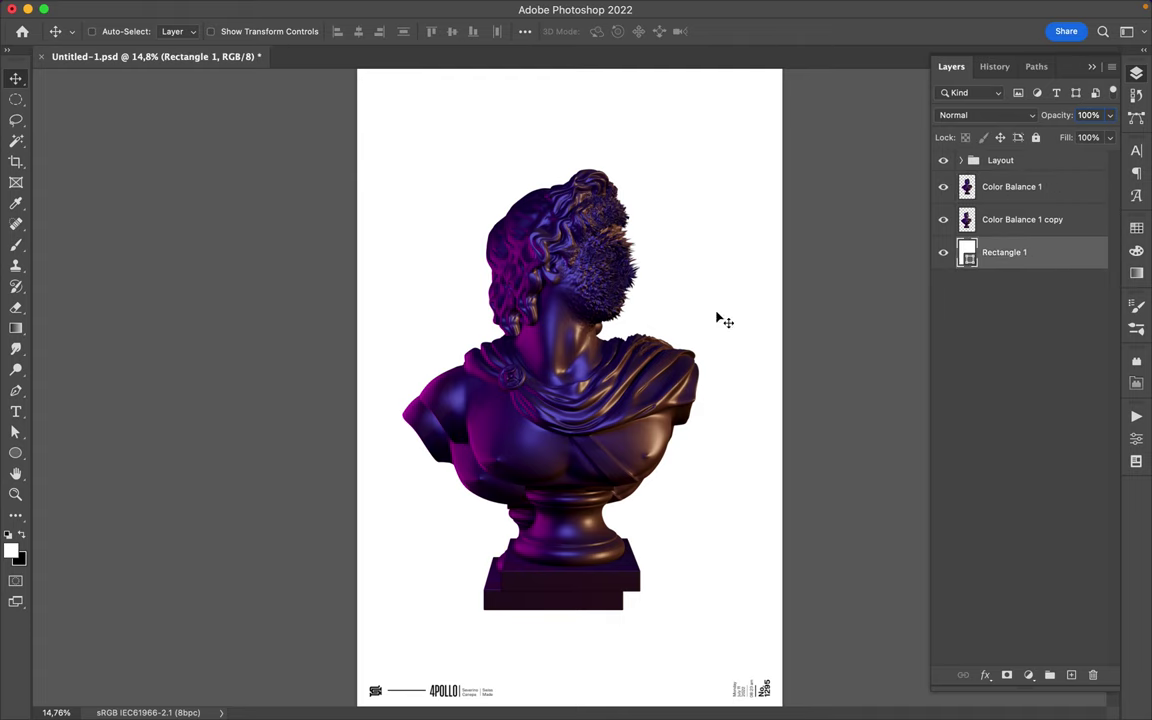
Sample colours from the bust and change the rectangle's fill to a gradient preset.
key("i")
left_click(661, 432)
left_click_drag(661, 432, 468, 463)
key("a")
left_click(238, 31)
left_click(203, 63)
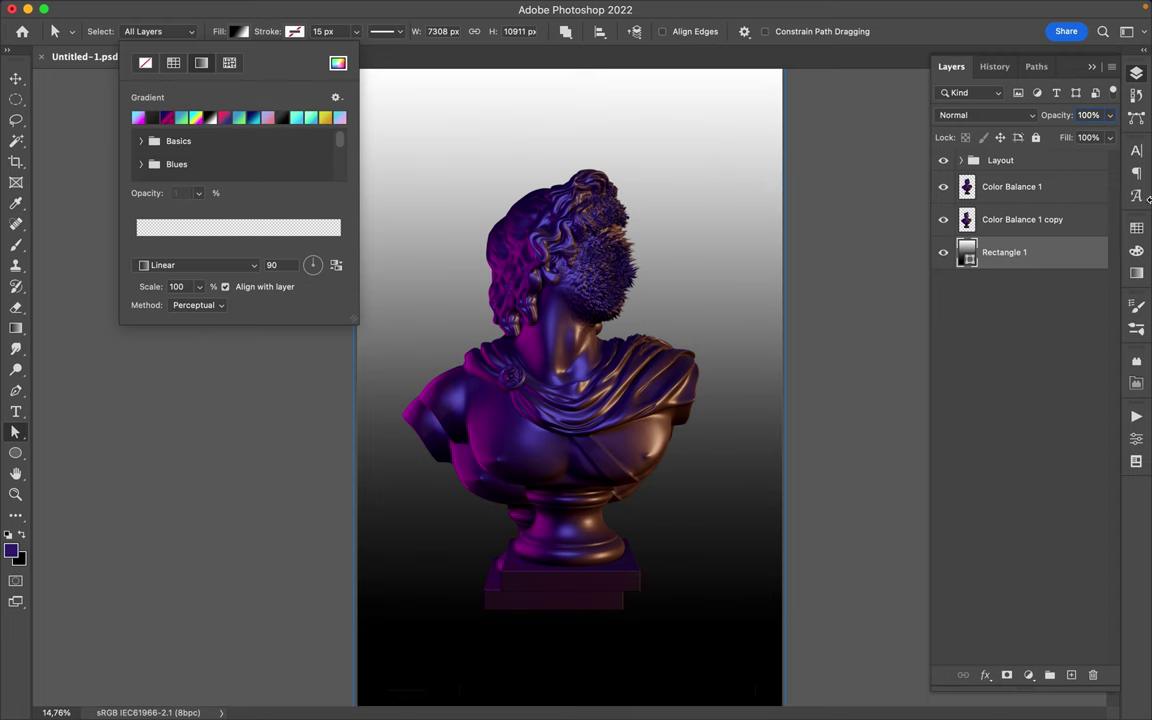
key("F7")
left_click(238, 31)
left_click(138, 118)
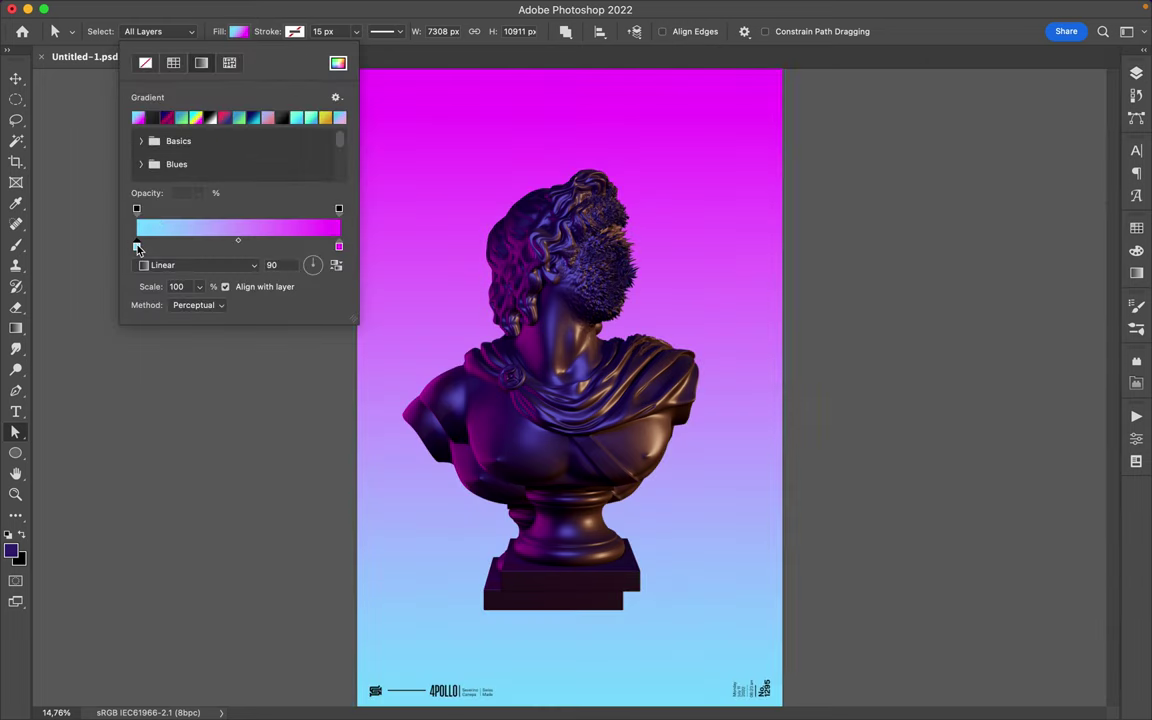
Set the gradient's bottom stop to dark indigo and top stop to purple-magenta a30294.
double_click(138, 248)
left_click(946, 269)
left_click(808, 103)
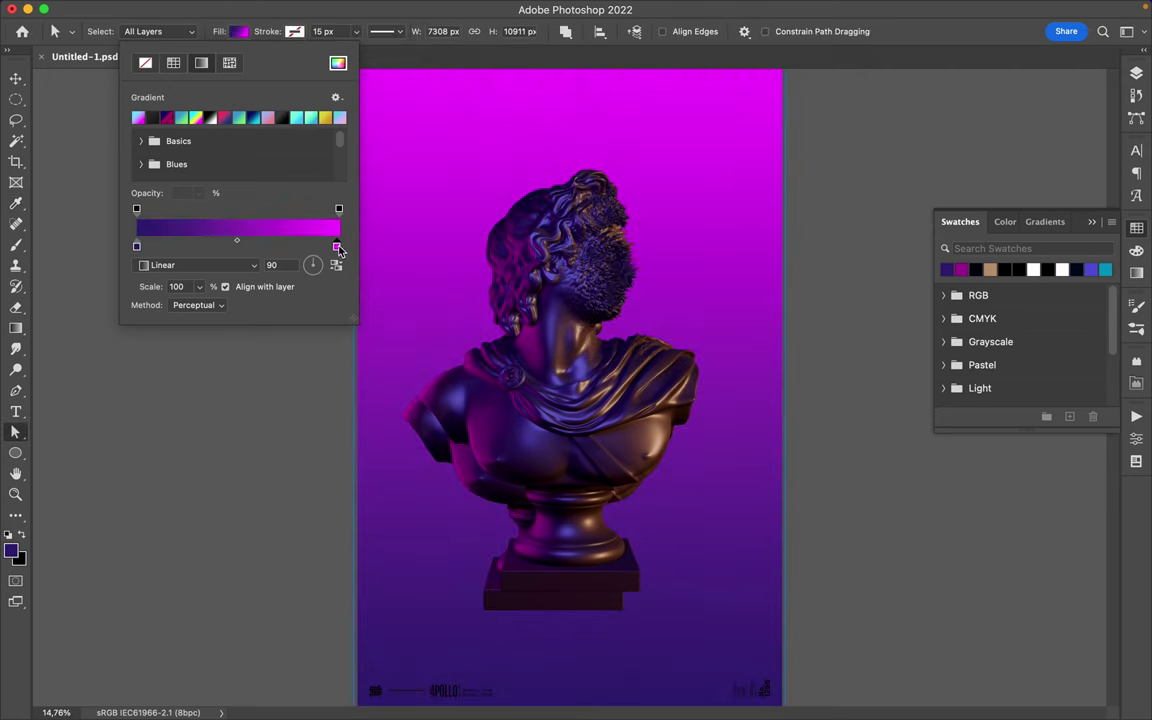
double_click(336, 246)
left_click(947, 269)
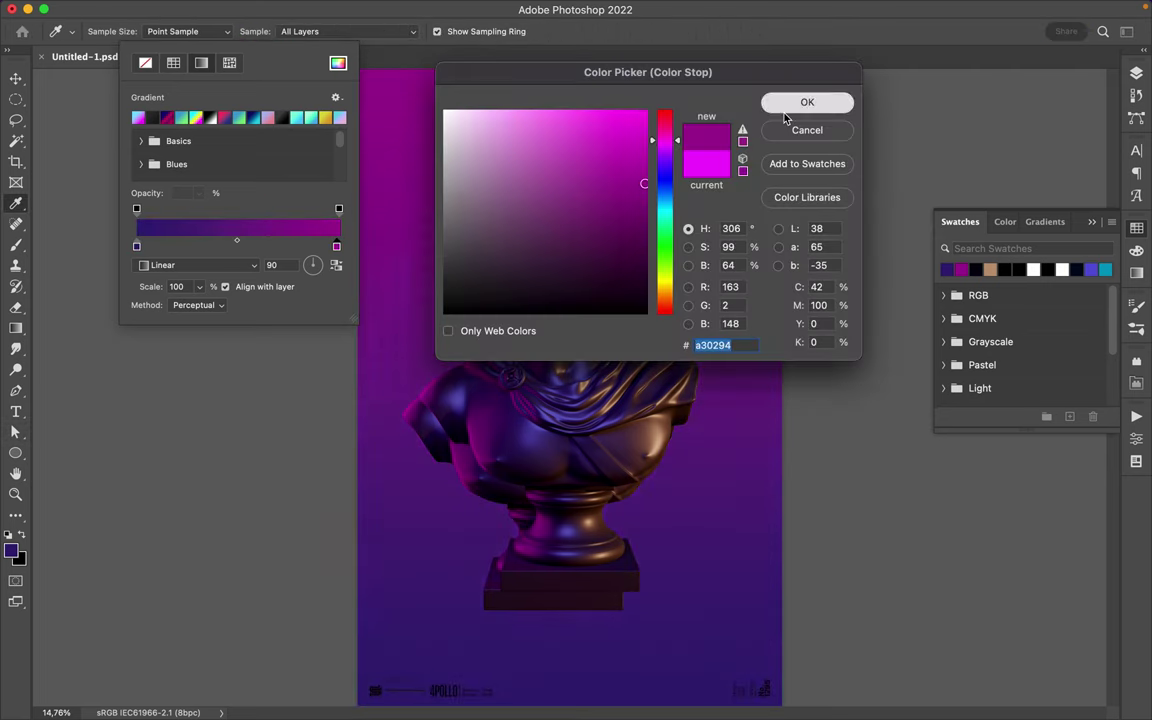
left_click(808, 103)
Set the foreground colour to tan and move Color Balance 1 copy above Color Balance 1.
left_click(812, 288)
left_click(812, 288)
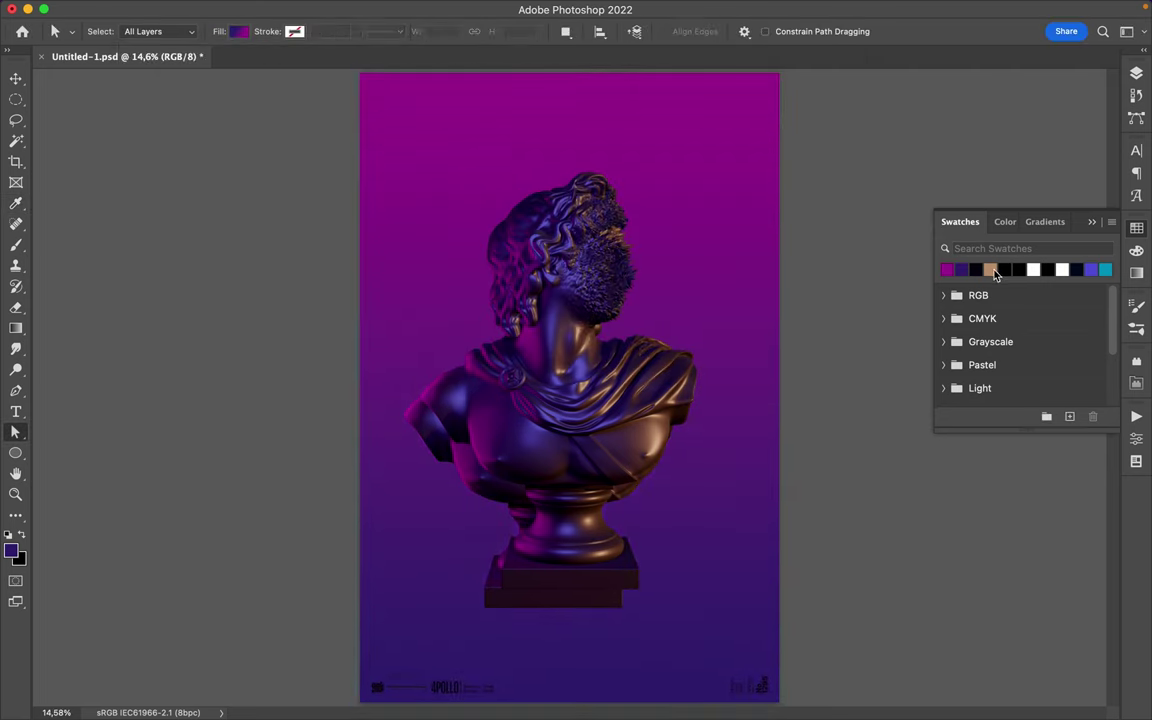
left_click(990, 269)
left_click(1137, 96)
left_click_drag(1018, 222, 972, 182)
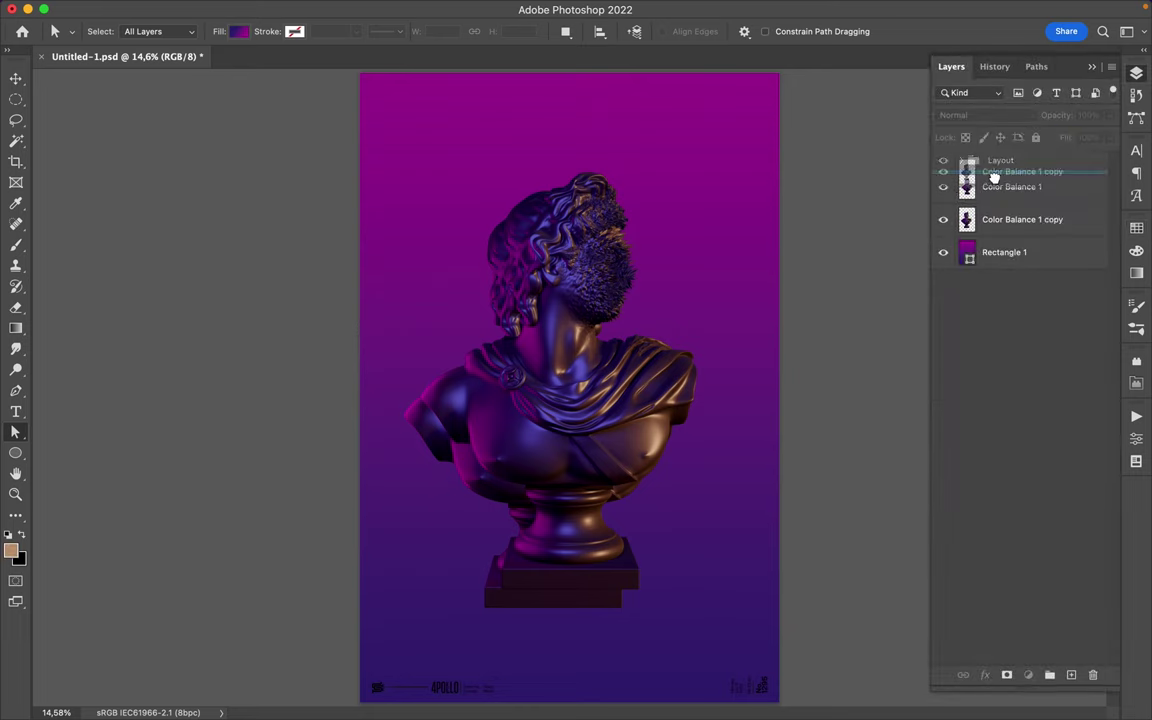
Align the Color Balance 1 copy bust over the bust beneath it.
key("v")
key("a")
left_click(545, 360)
key("v")
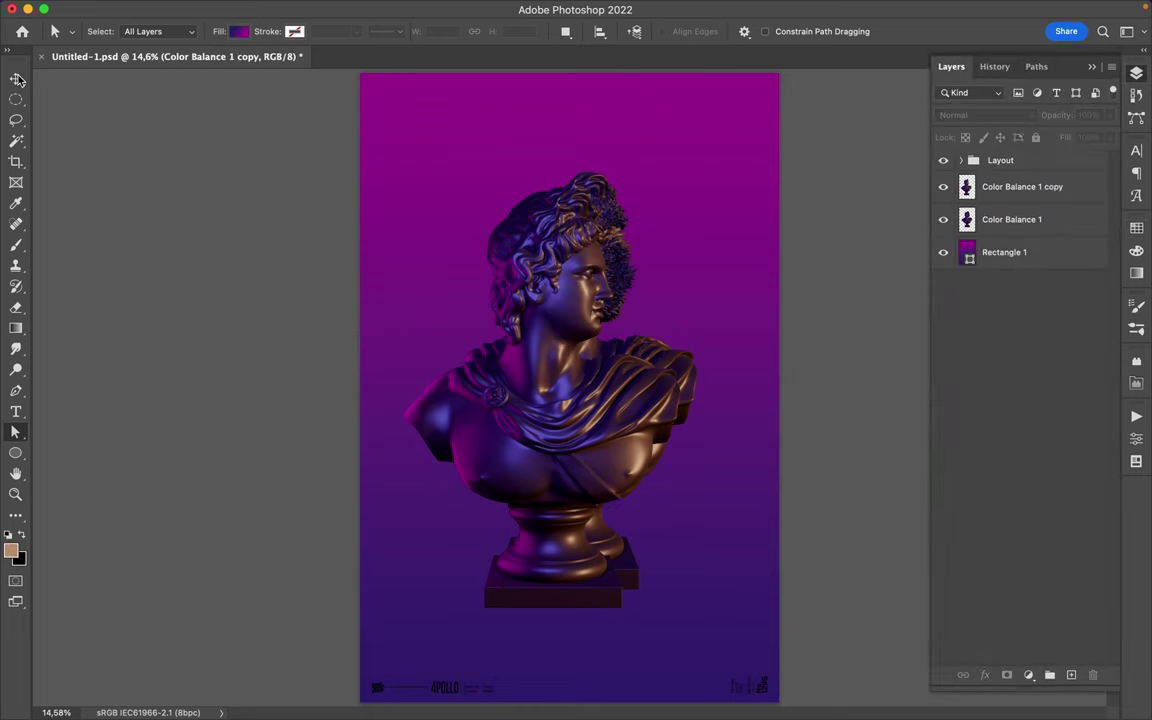
left_click_drag(645, 360, 662, 342)
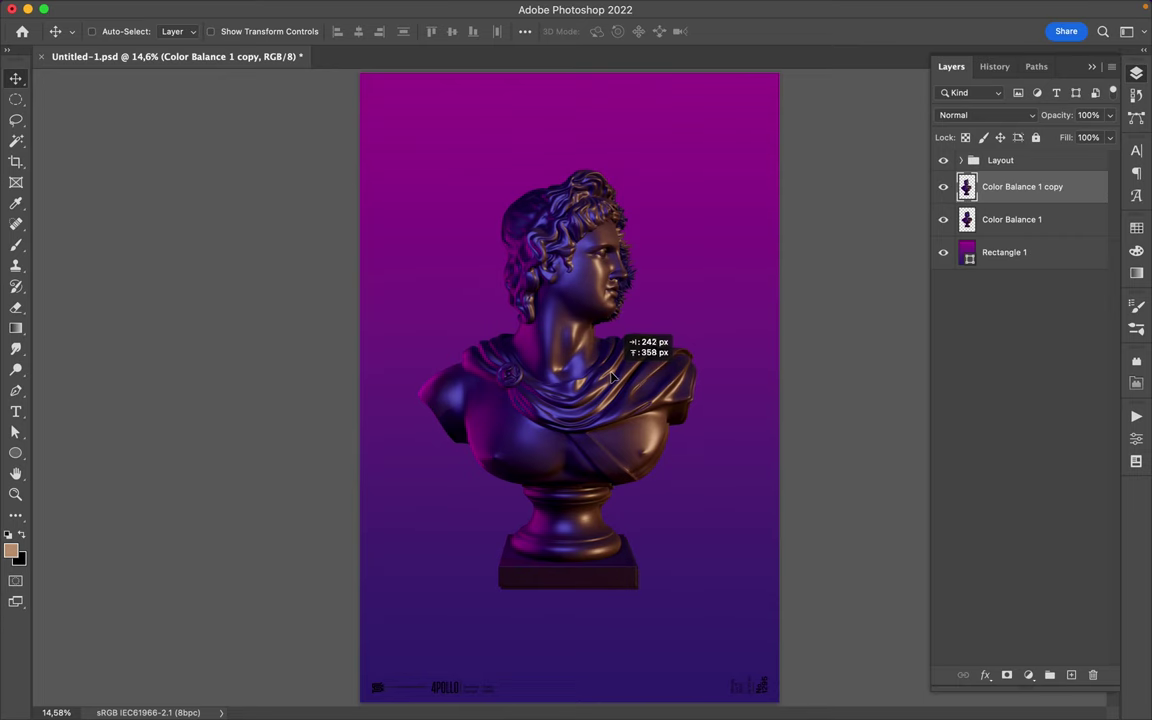
Paint a tan glow on the chest in a new layer set to Color Dodge.
key("b")
left_click(1071, 675)
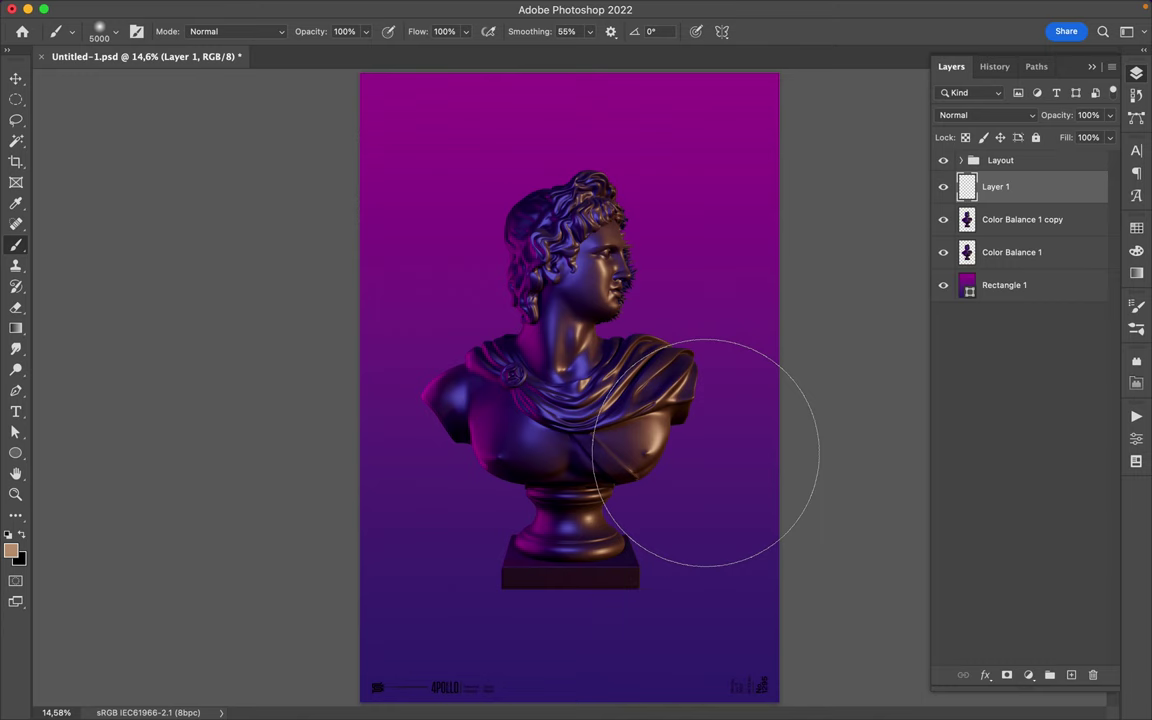
left_click(706, 453)
key("v")
key("b")
left_click(1022, 118)
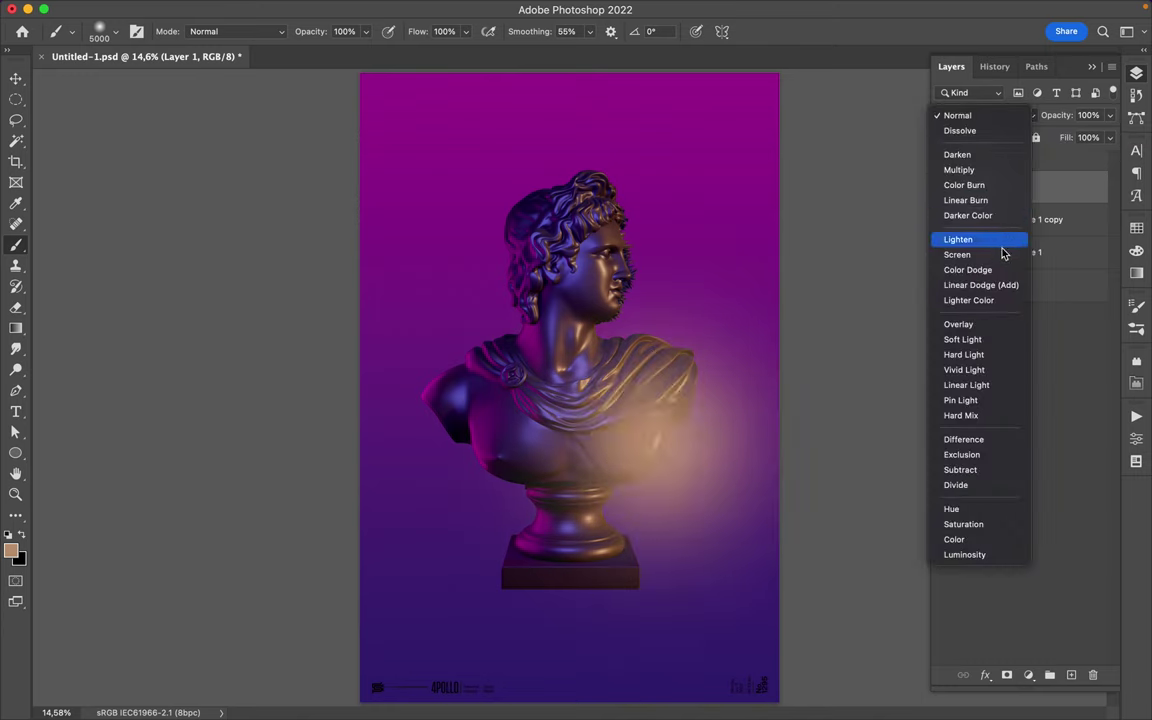
left_click(968, 270)
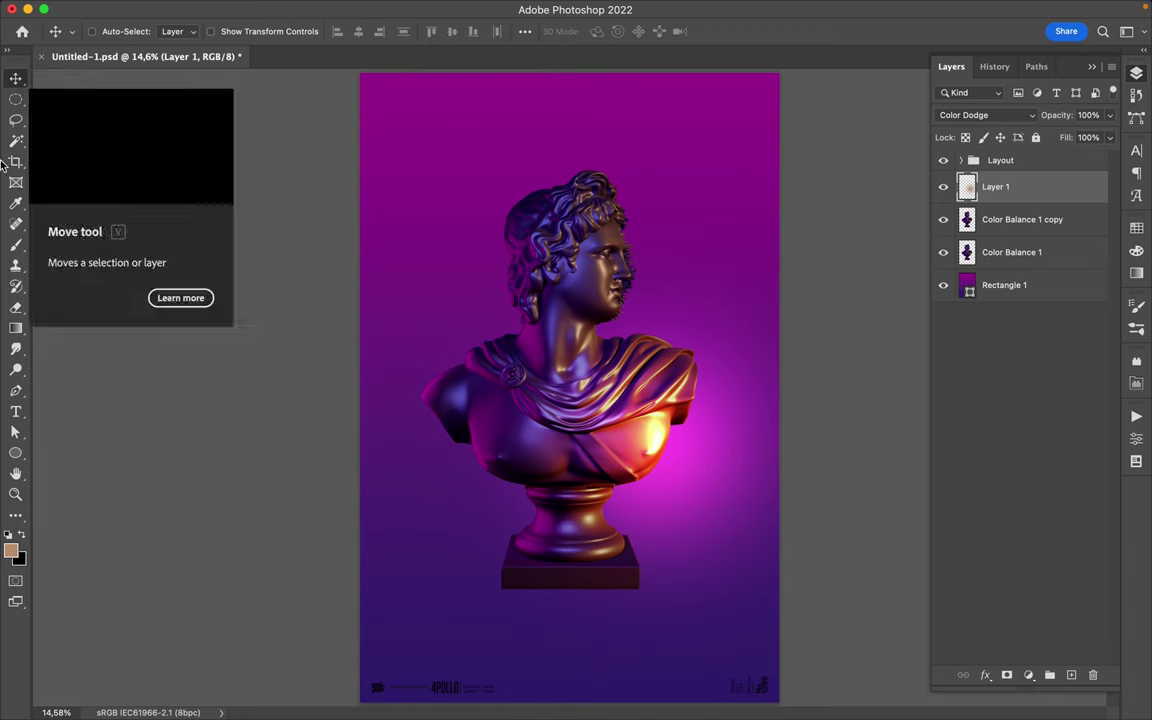
left_click(16, 392)
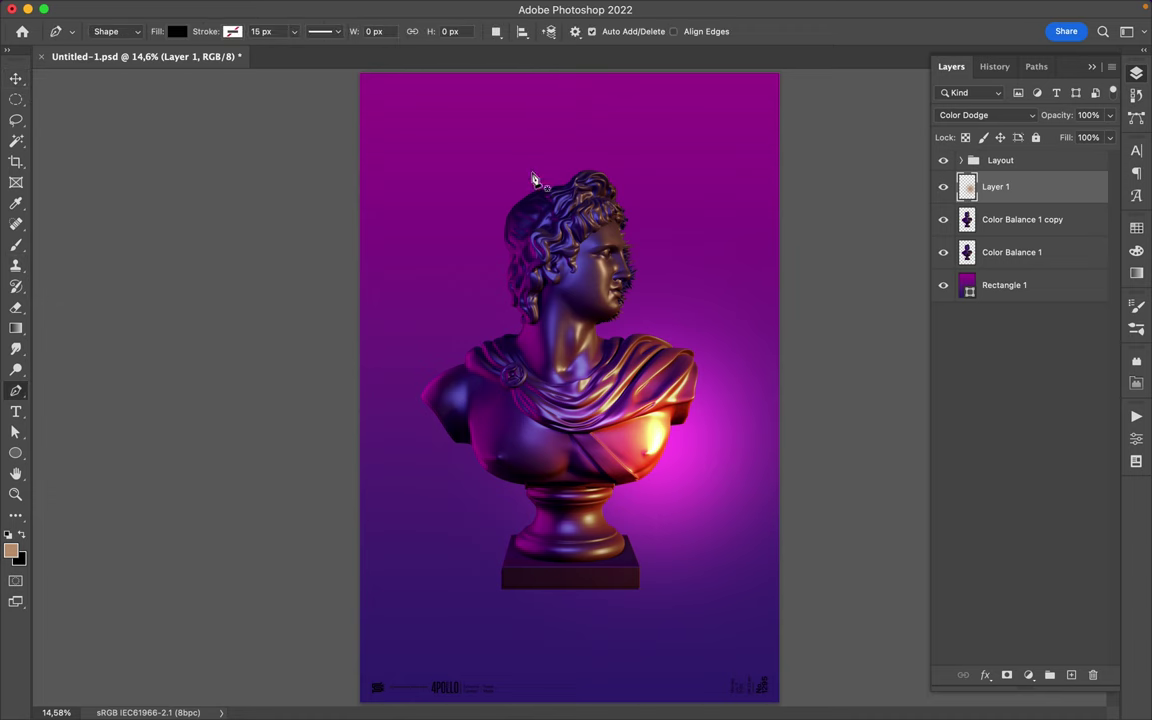
Draw an oval path over the head and copy the face area to a new layer.
left_click_drag(533, 179, 532, 215)
left_click_drag(638, 323, 722, 323)
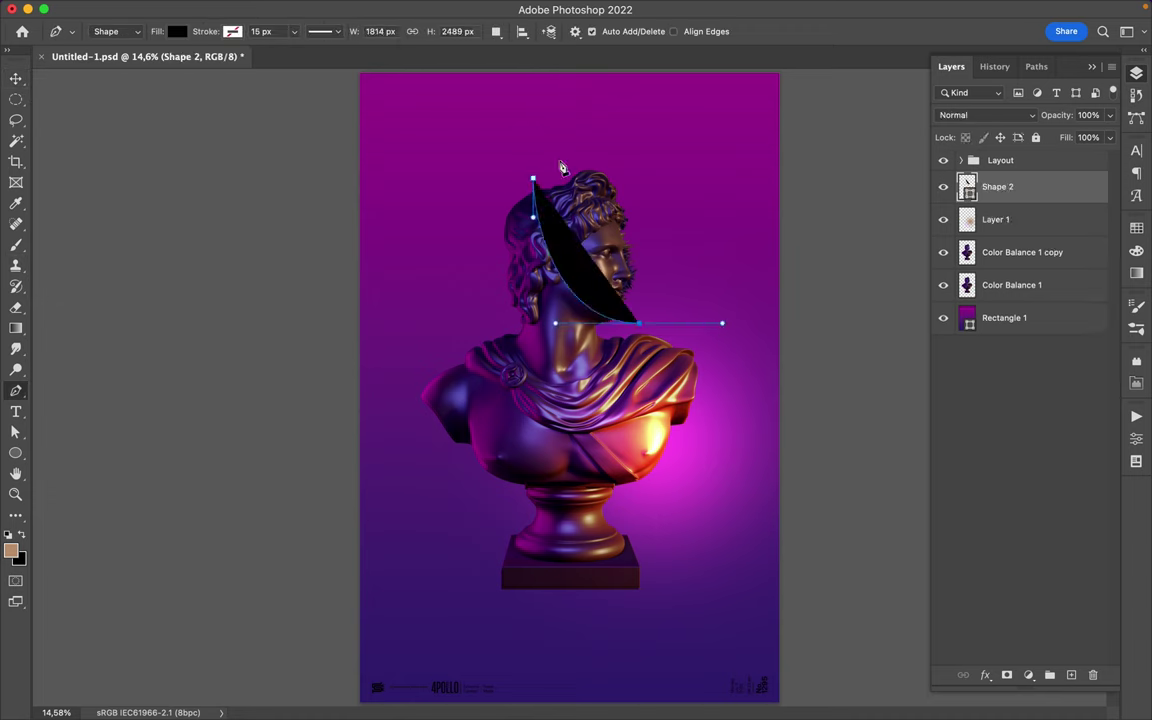
left_click_drag(676, 173, 655, 145)
left_click(532, 179)
left_click(968, 186, "super")
left_click(1000, 285)
key("super+alt+shift+n")
key("super+d")
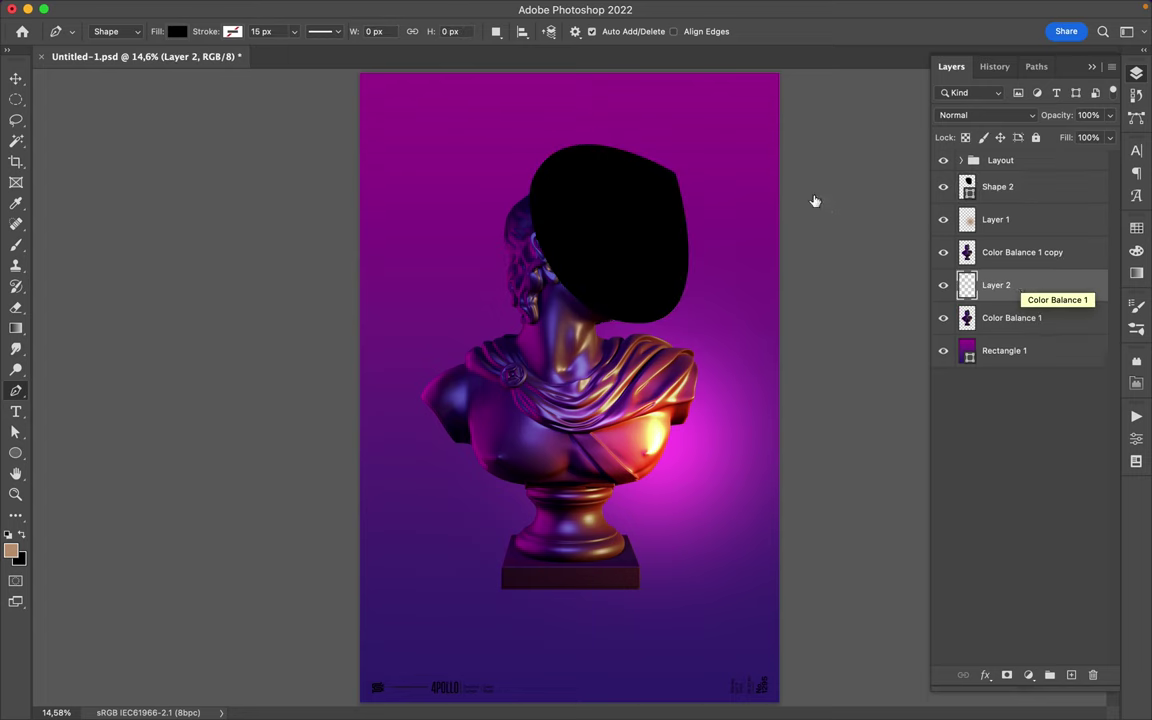
Delete the black oval shape and move Layer 2 to the top of the stack.
left_click_drag(1039, 193, 1093, 675)
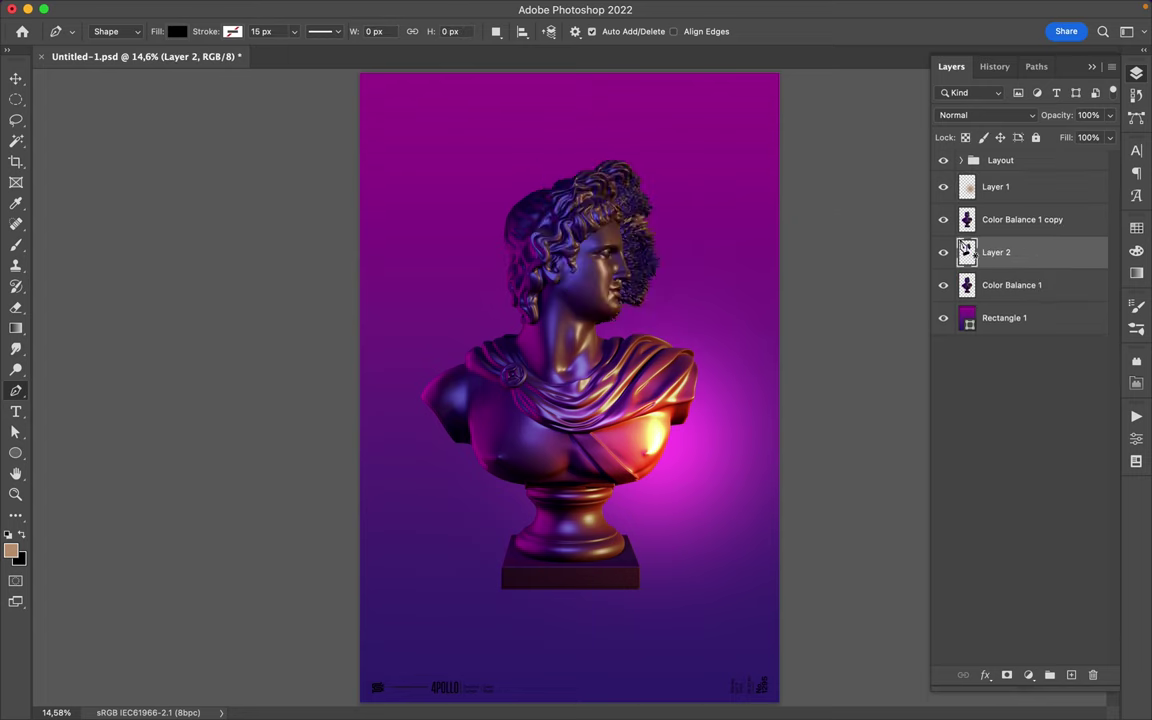
key("super+bracketright")
key("super+bracketright")
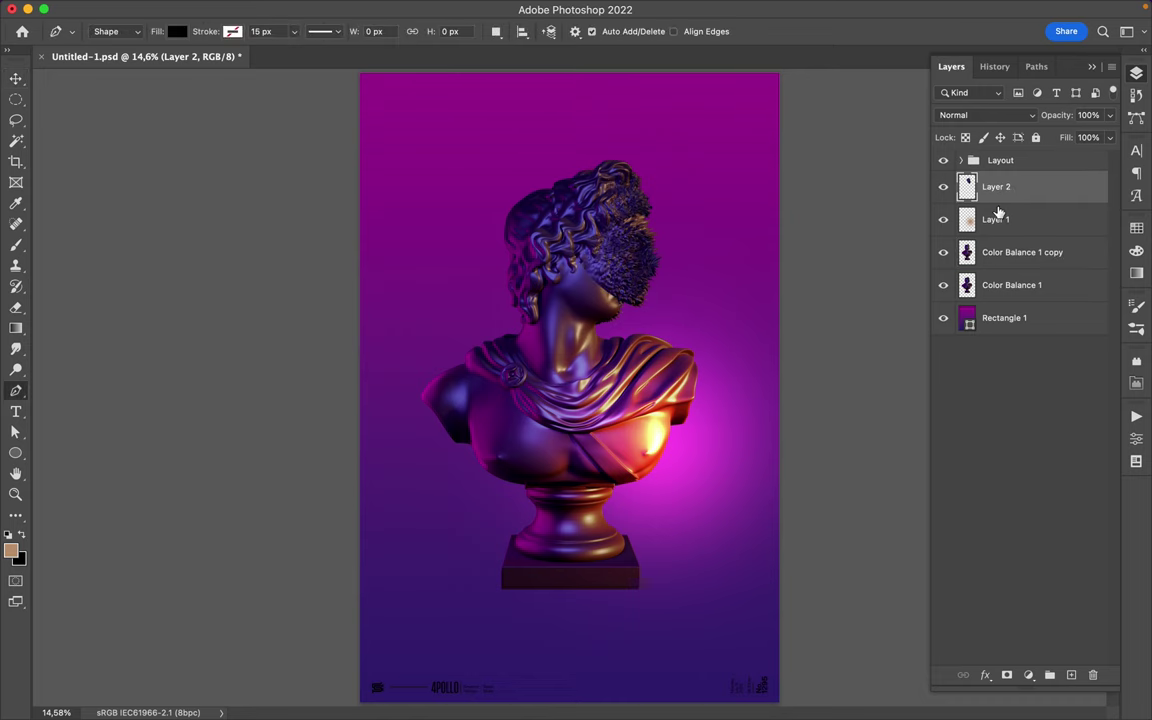
key("super+shift+alt+n")
key("super+bracketleft")
left_click(967, 186, "super")
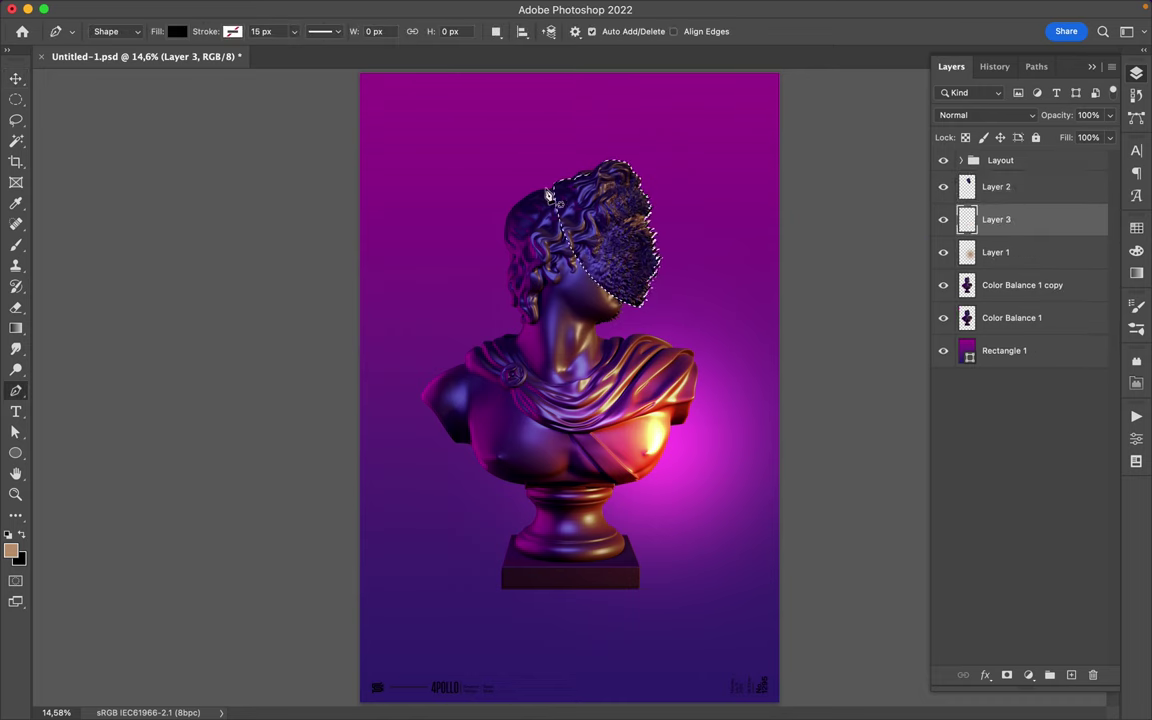
key("Delete")
Sample a dark navy from the image as the paint colour.
key("i")
left_click(497, 178)
key("p")
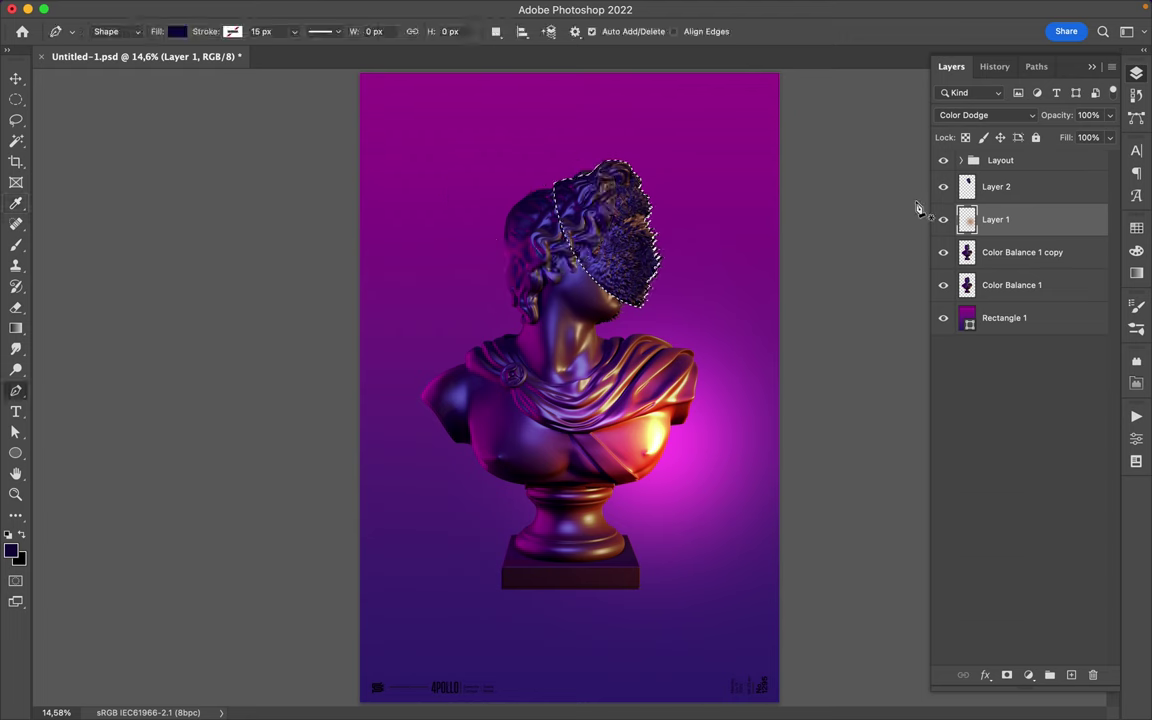
key("super+shift+alt+n")
key("super+z")
key("b")
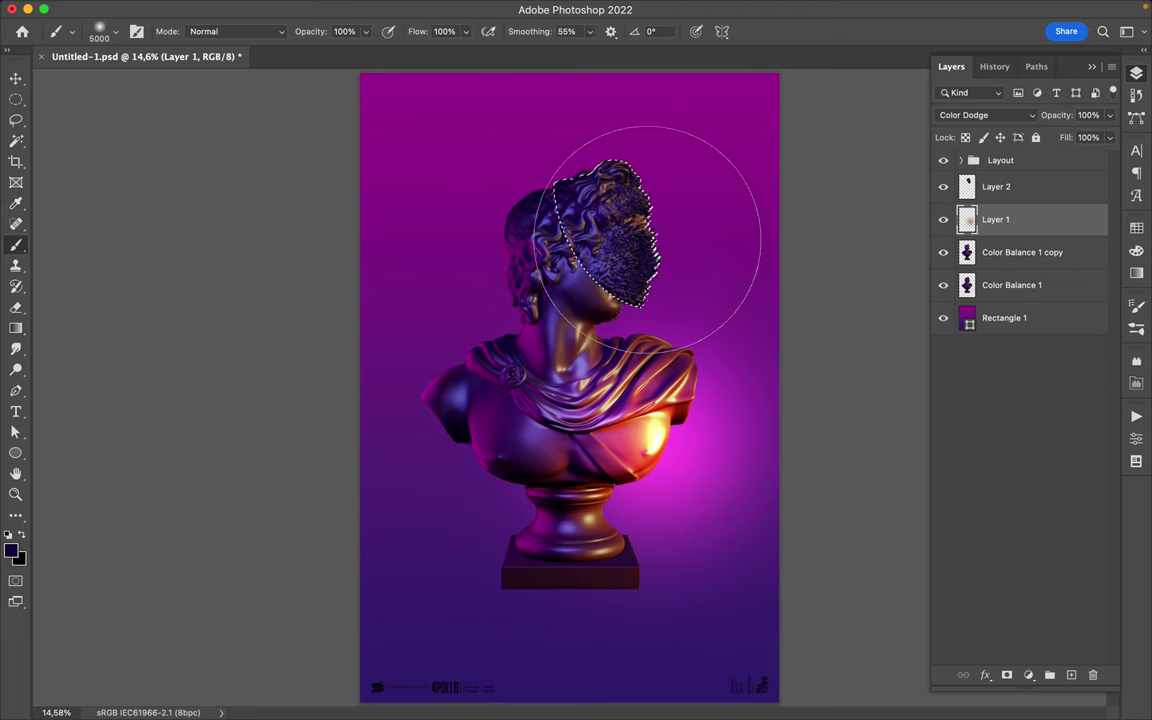
key("p")
key("m")
key("p")
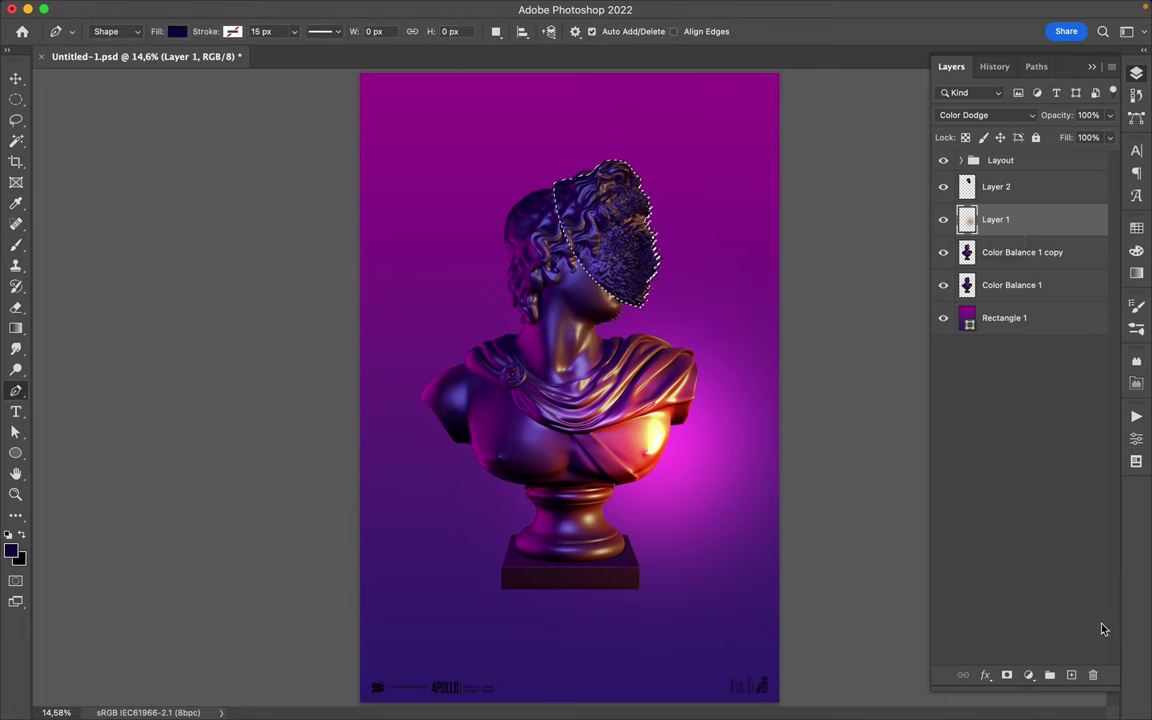
Create Layer 3 above Layer 1, paint a dark patch over the face and deselect.
key("super+shift+alt+n")
key("b")
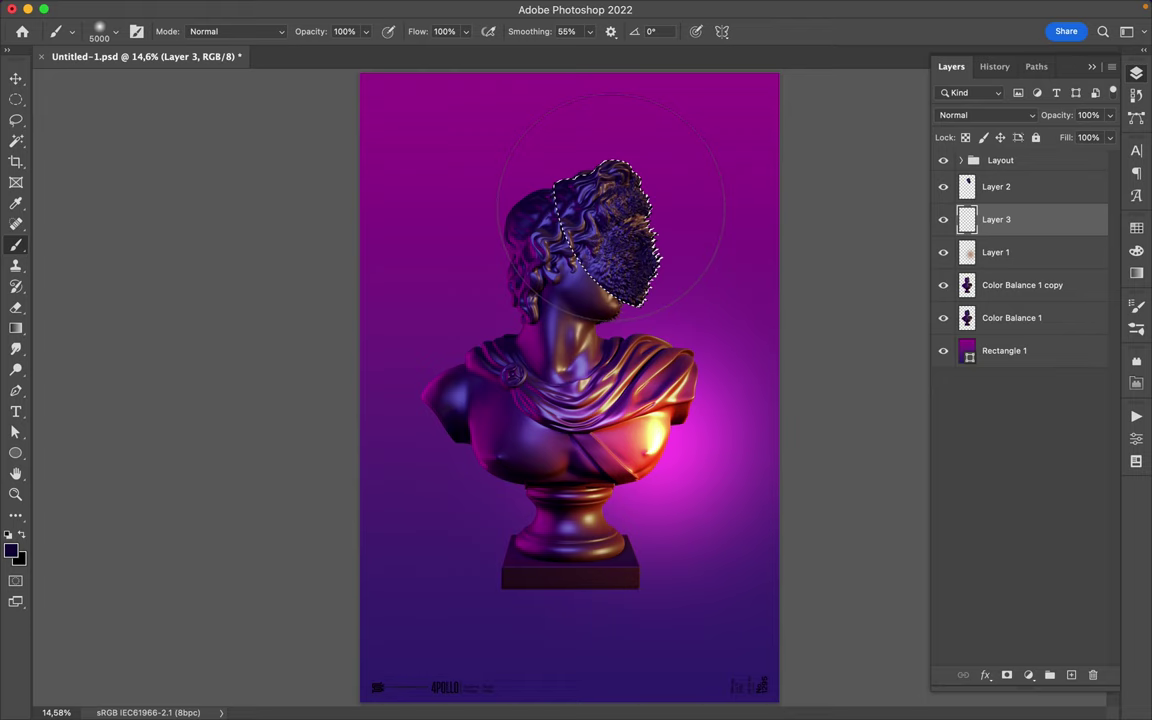
key("p")
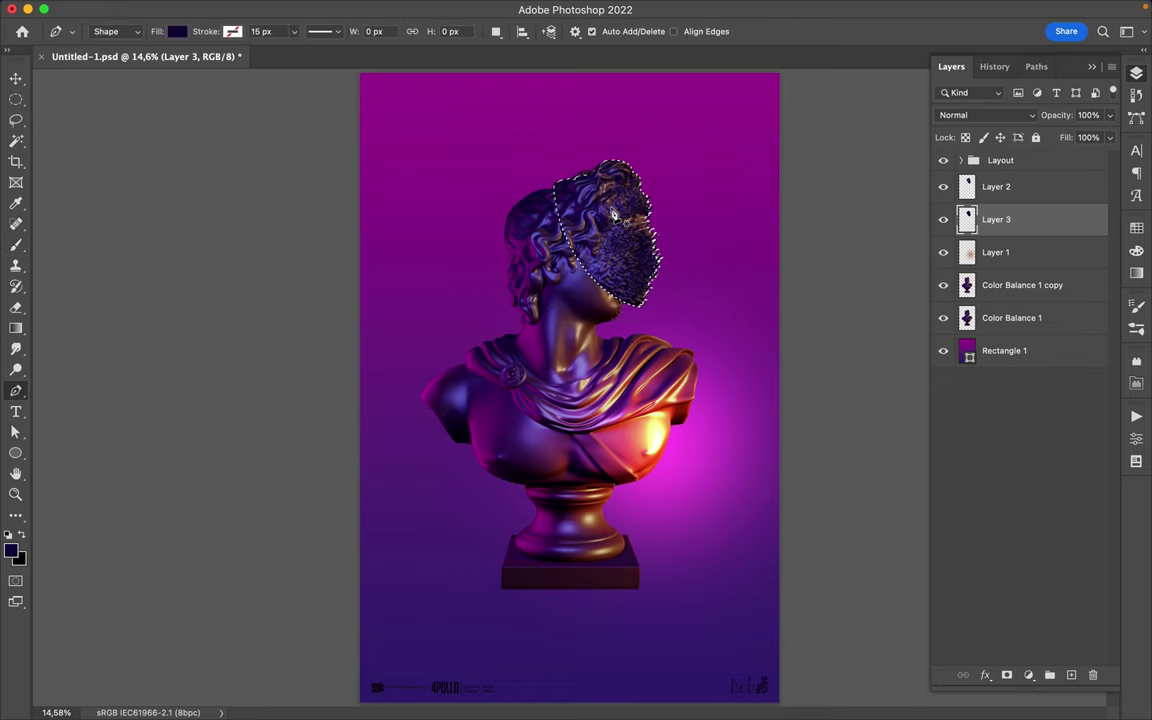
left_click(614, 215)
key("super+z")
key("super+d")
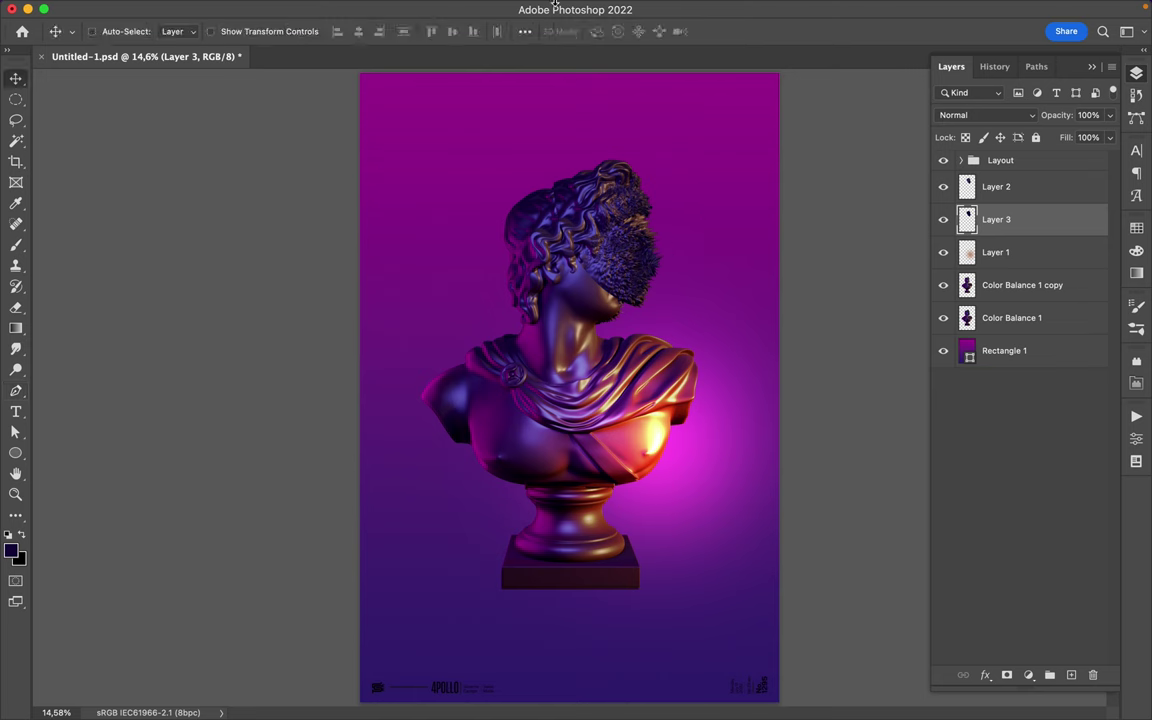
left_click(370, 8)
mouse_move(376, 216)
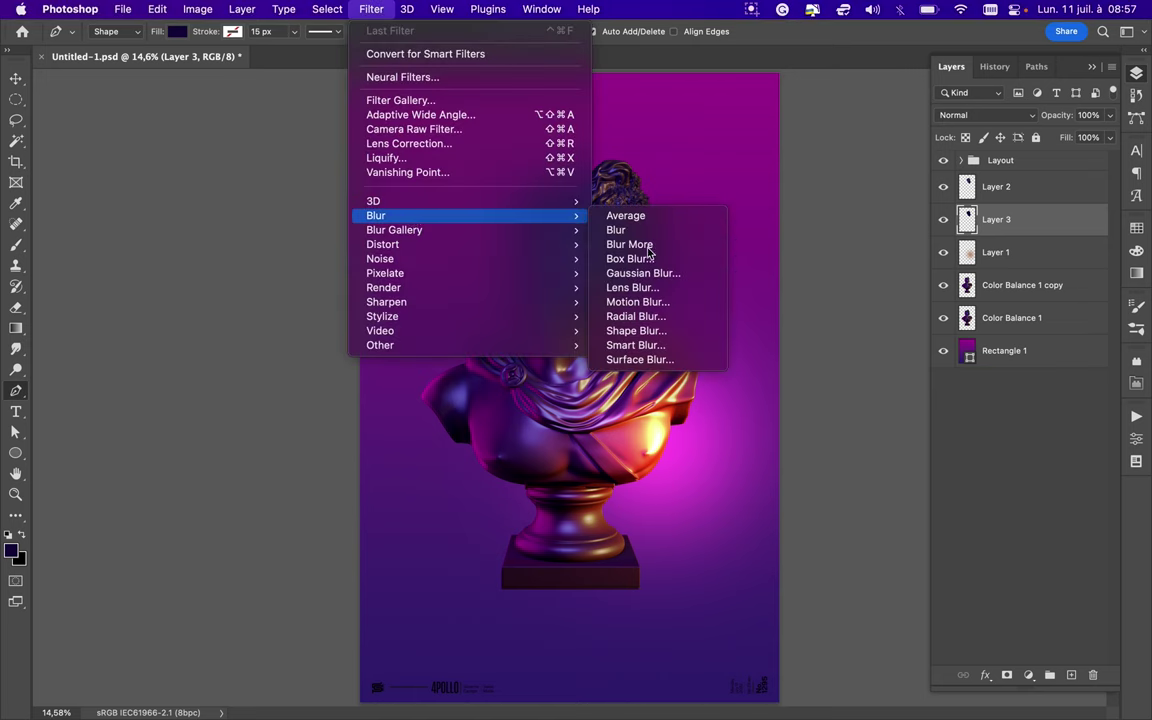
Blur Layer 3 by 106 px, clip it to Color Balance 1 copy and shift it on the face.
left_click(661, 278)
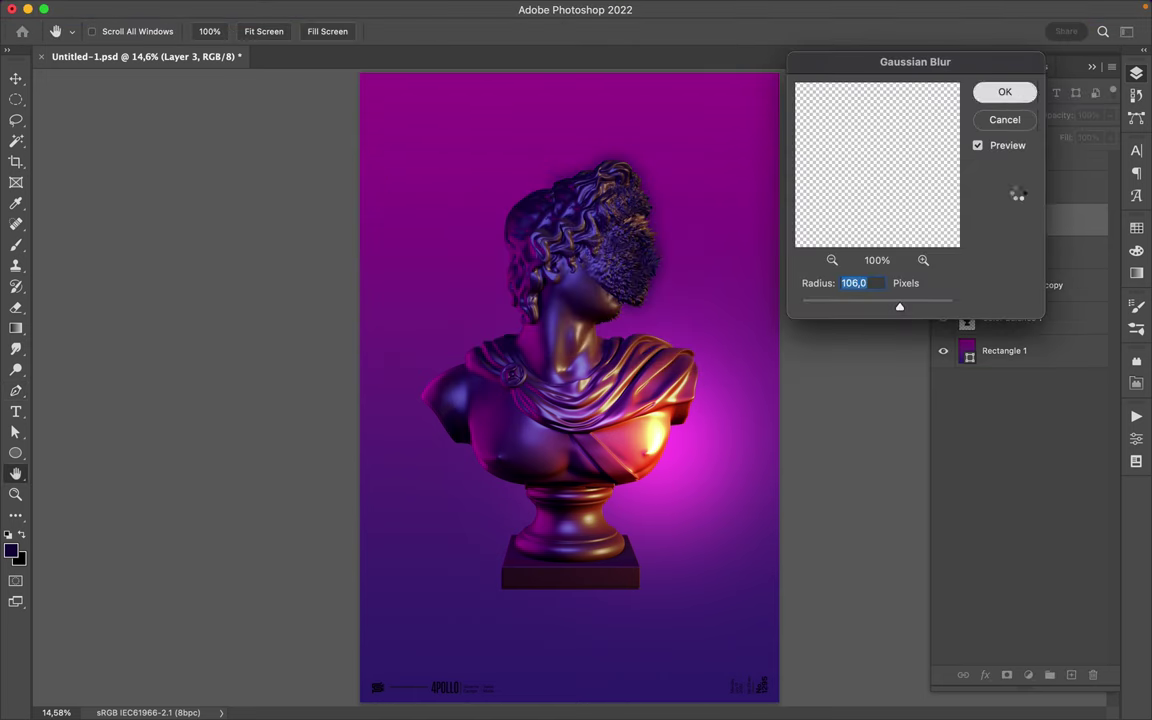
key("Return")
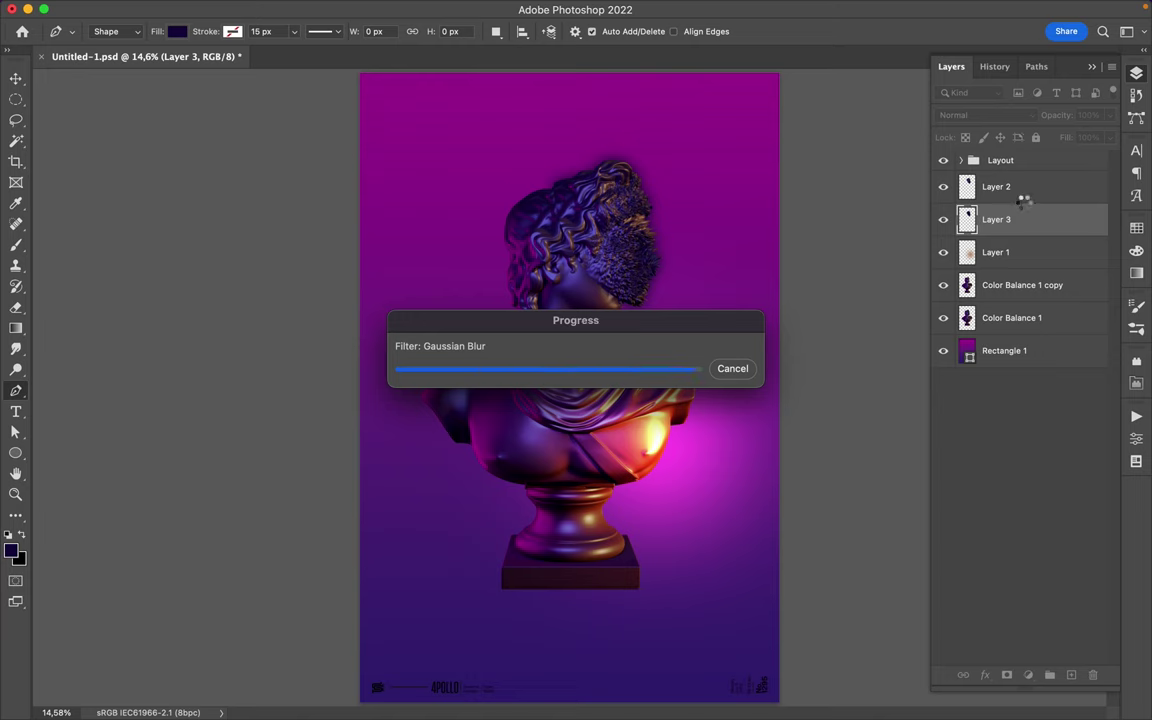
left_click_drag(1024, 229, 1012, 268)
left_click(985, 268, "alt")
left_click(19, 80)
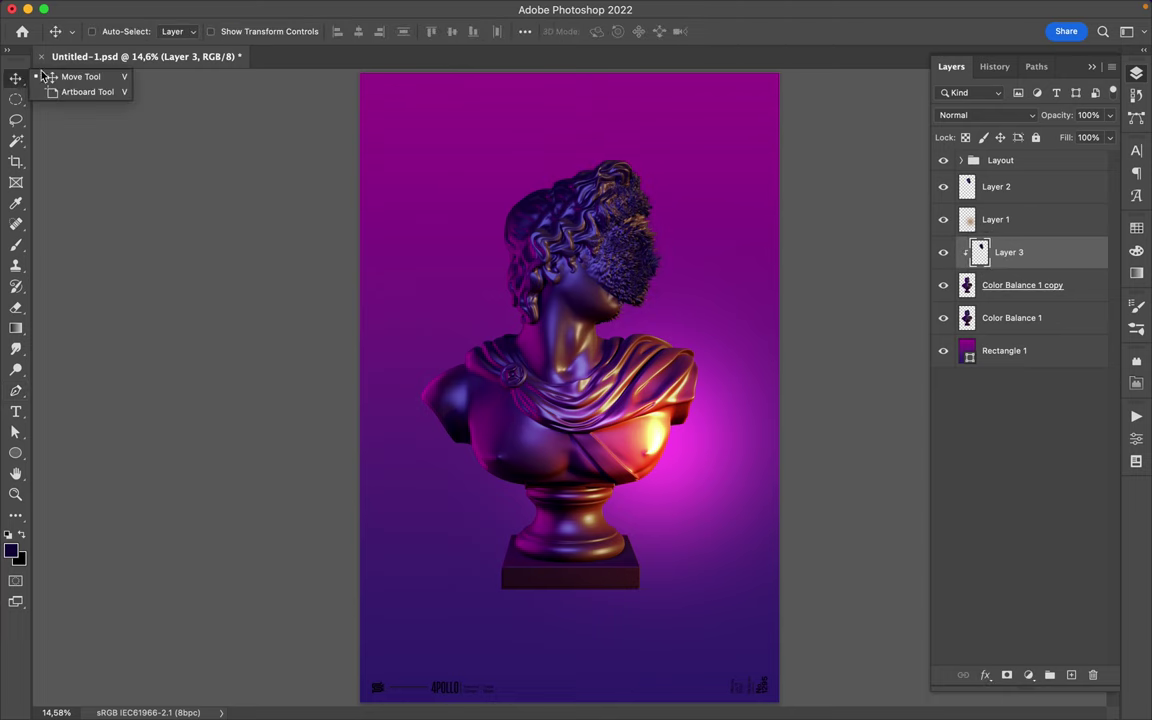
left_click(43, 76)
left_click_drag(530, 215, 568, 240)
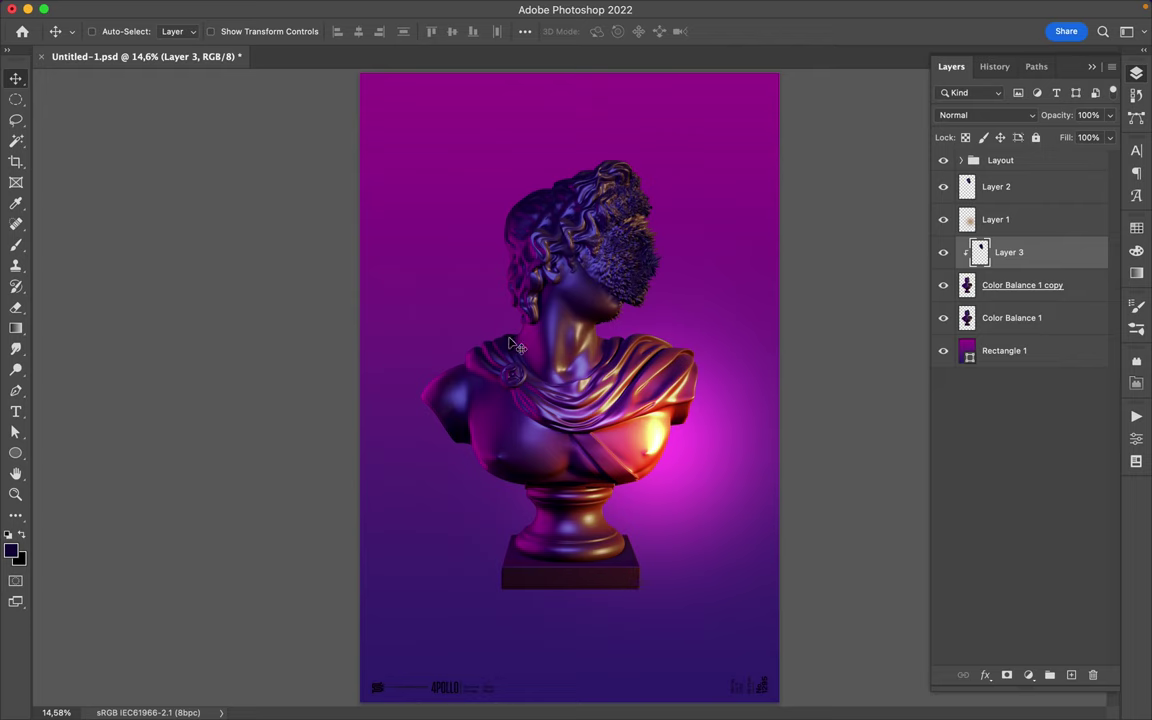
left_click(105, 31)
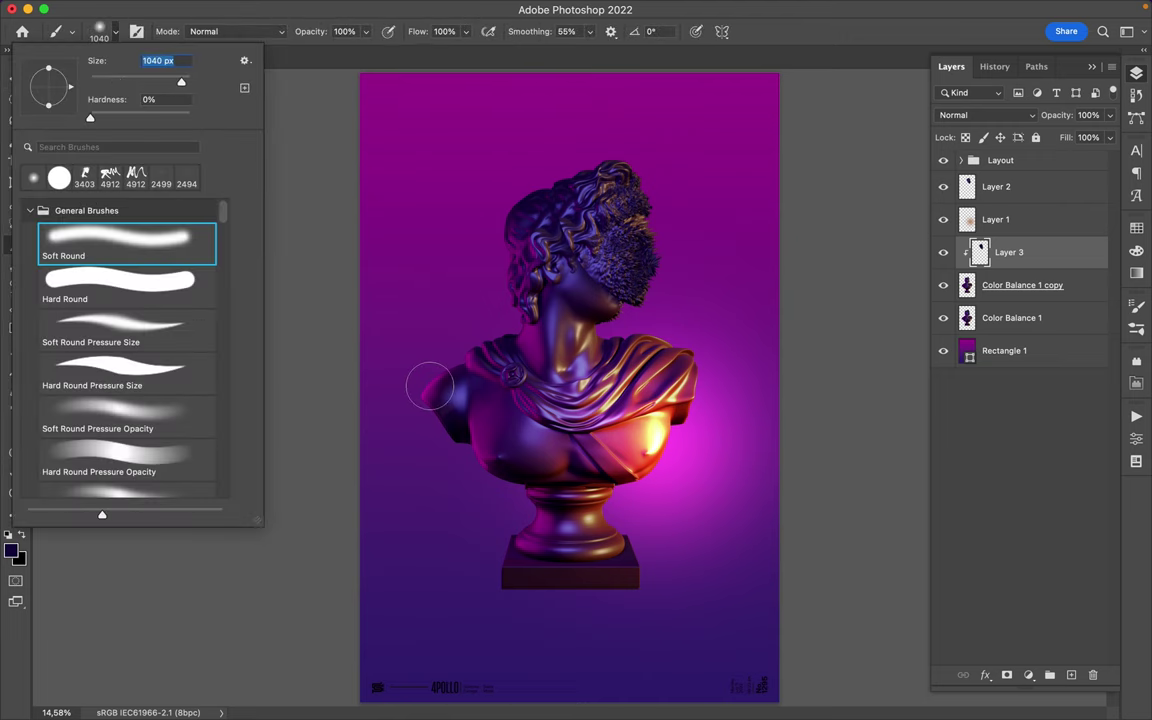
Paint a soft magenta glow on new Layer 4 in Screen mode beside the left shoulder.
left_click(352, 347)
left_click(411, 381, "alt")
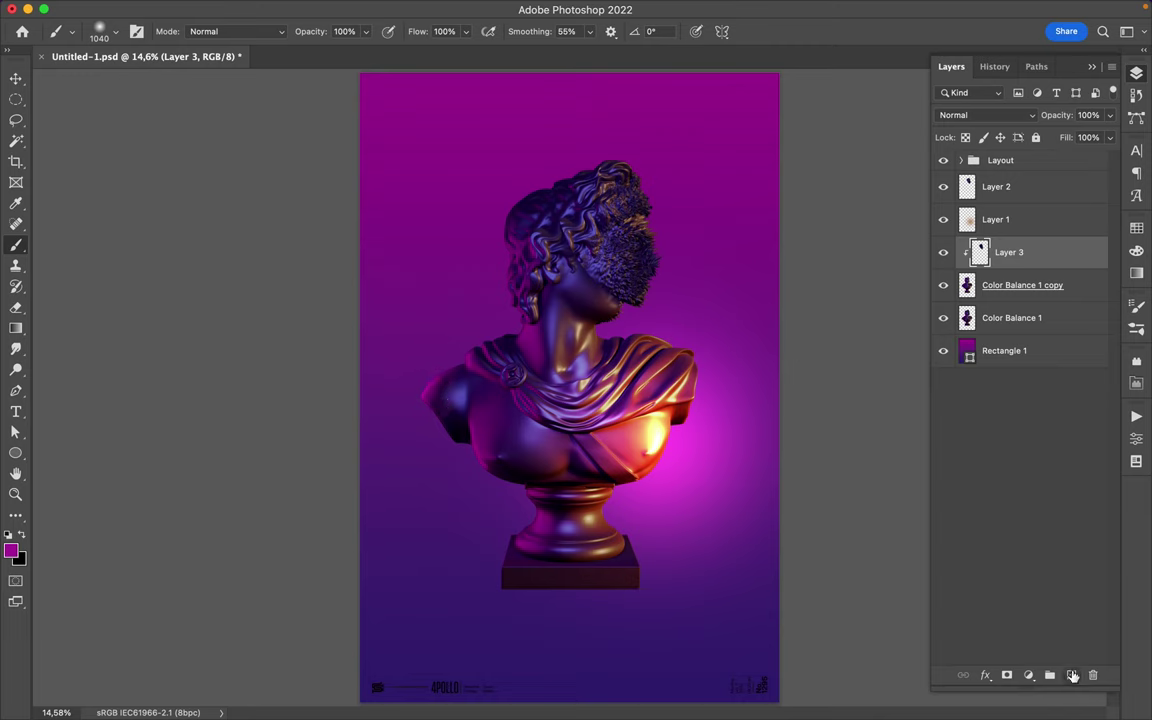
left_click(1073, 676)
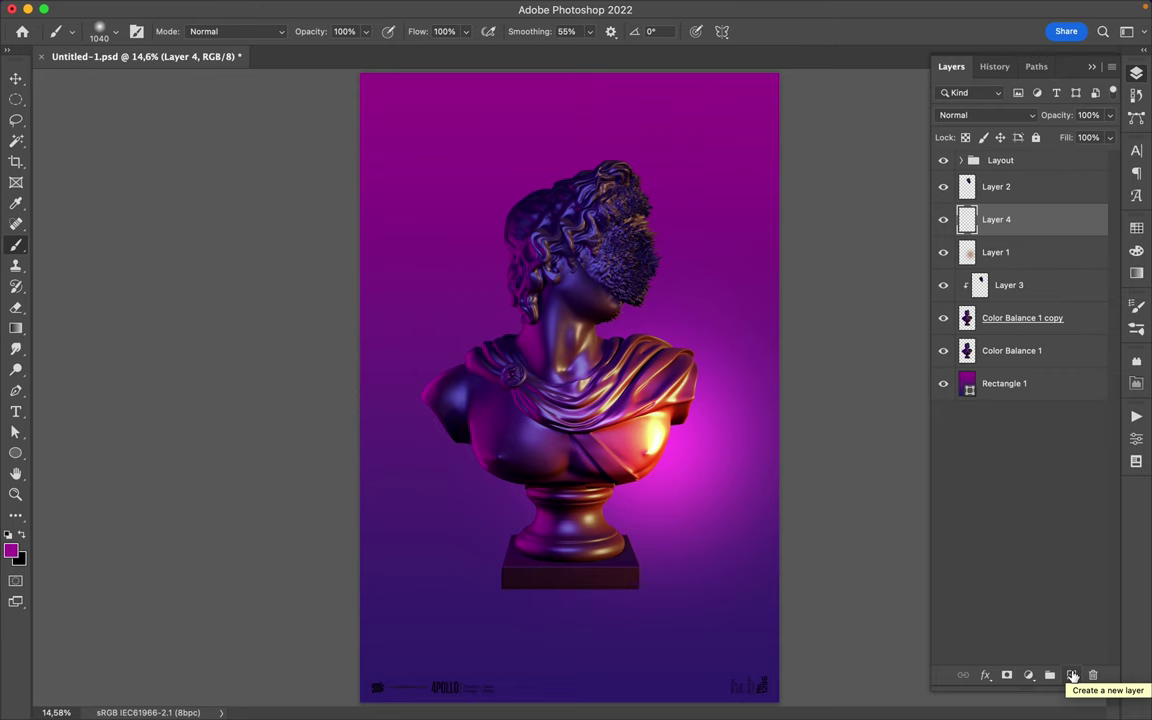
left_click(418, 387)
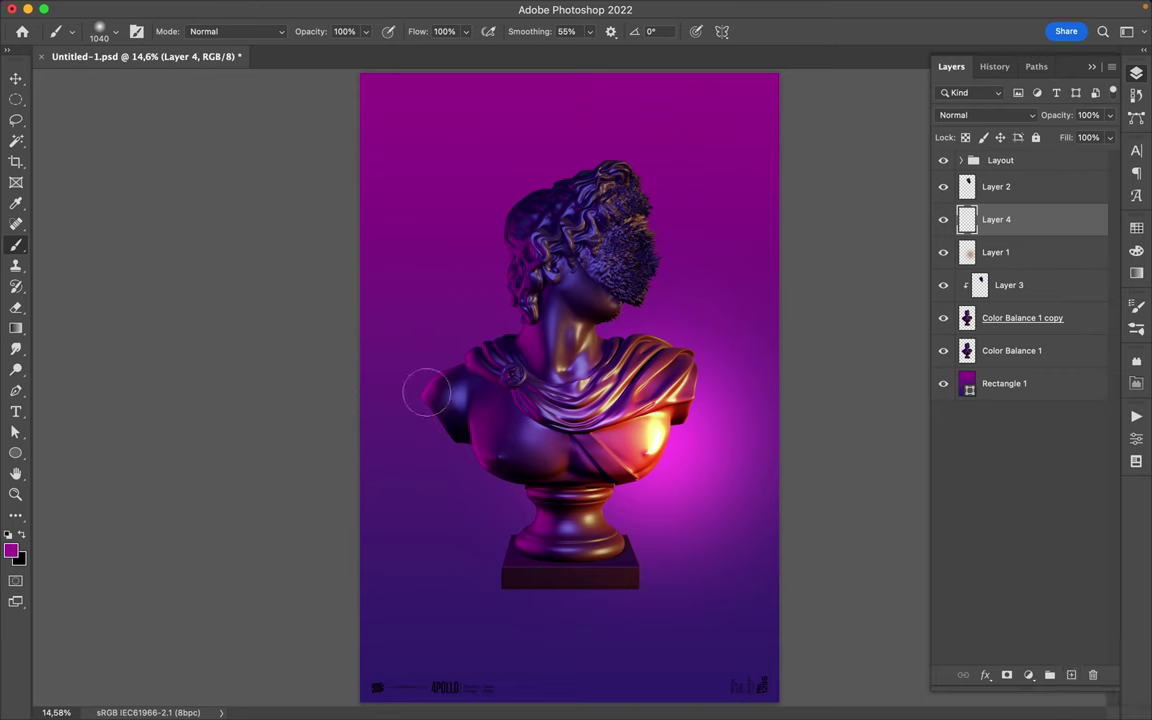
left_click(985, 115)
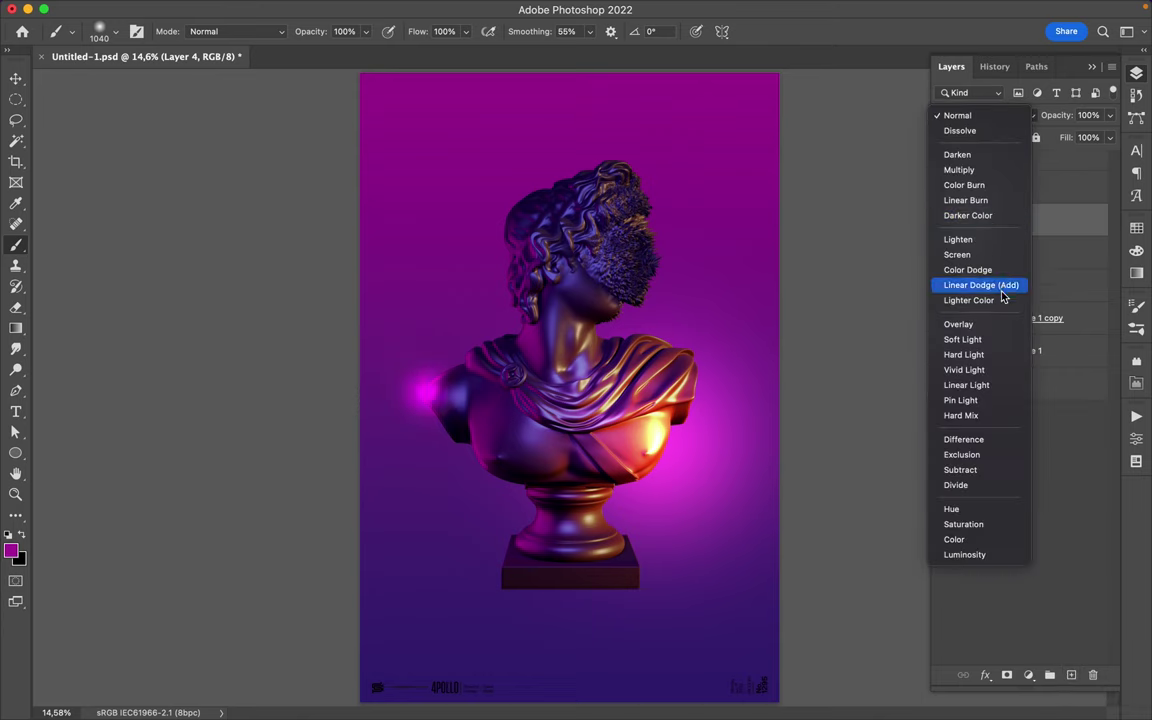
left_click(998, 255)
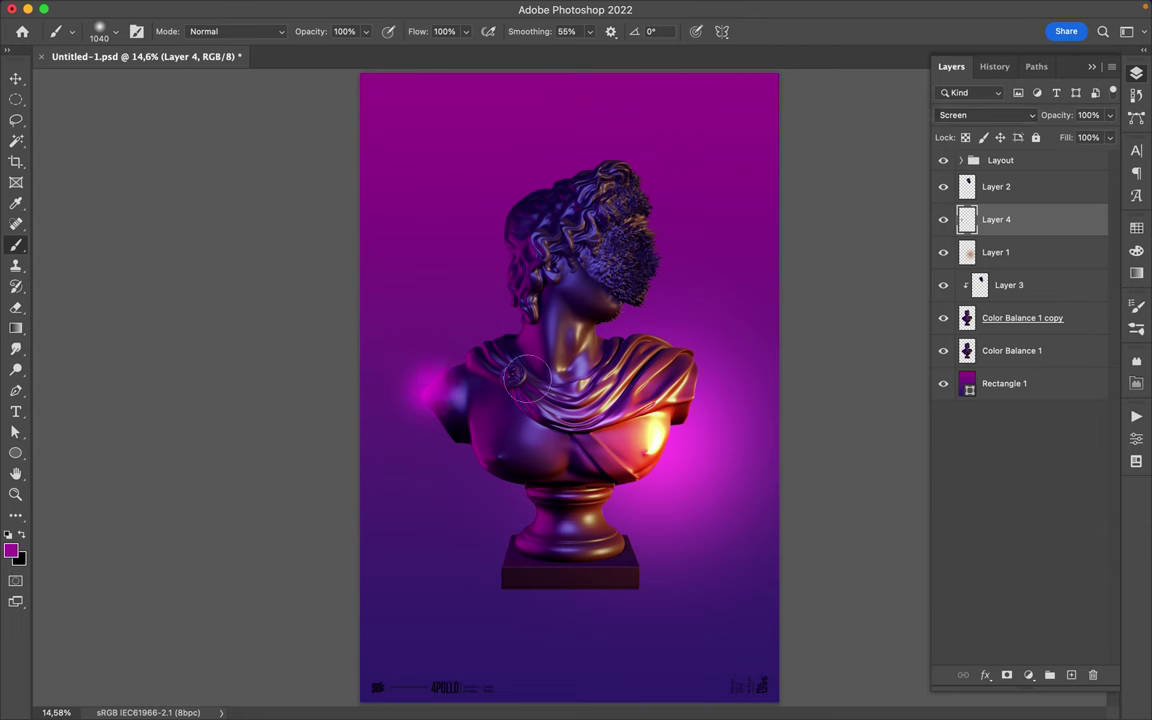
key("v")
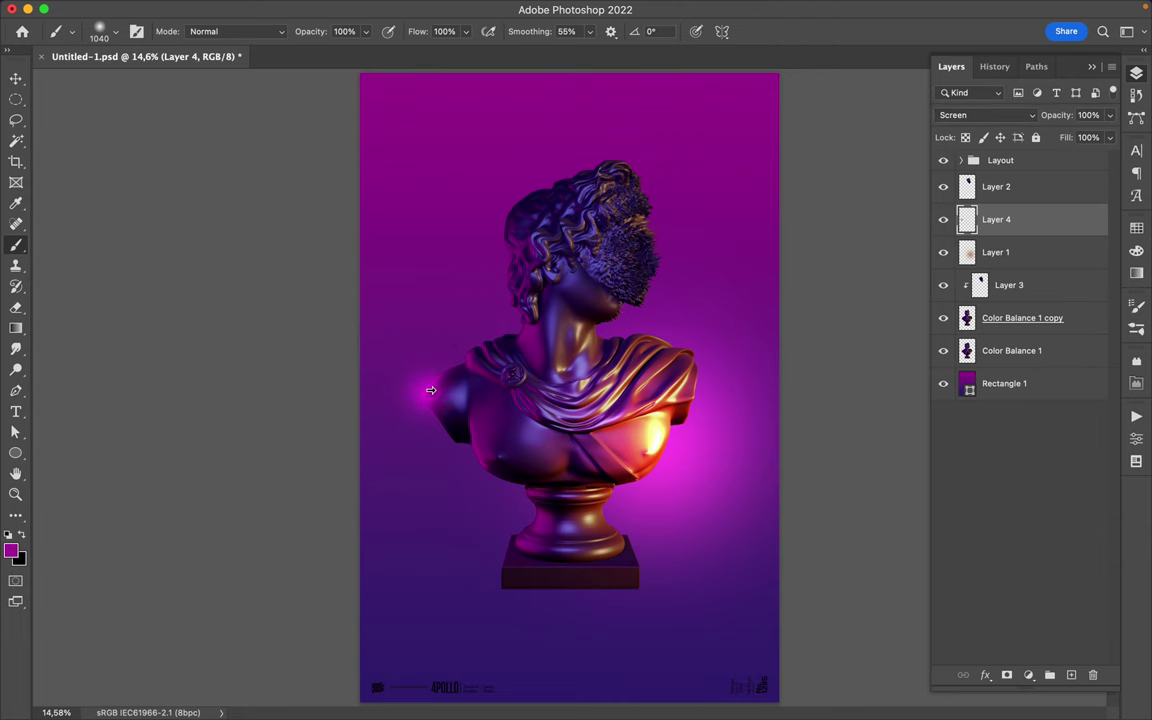
key("v")
left_click_drag(393, 353, 722, 356)
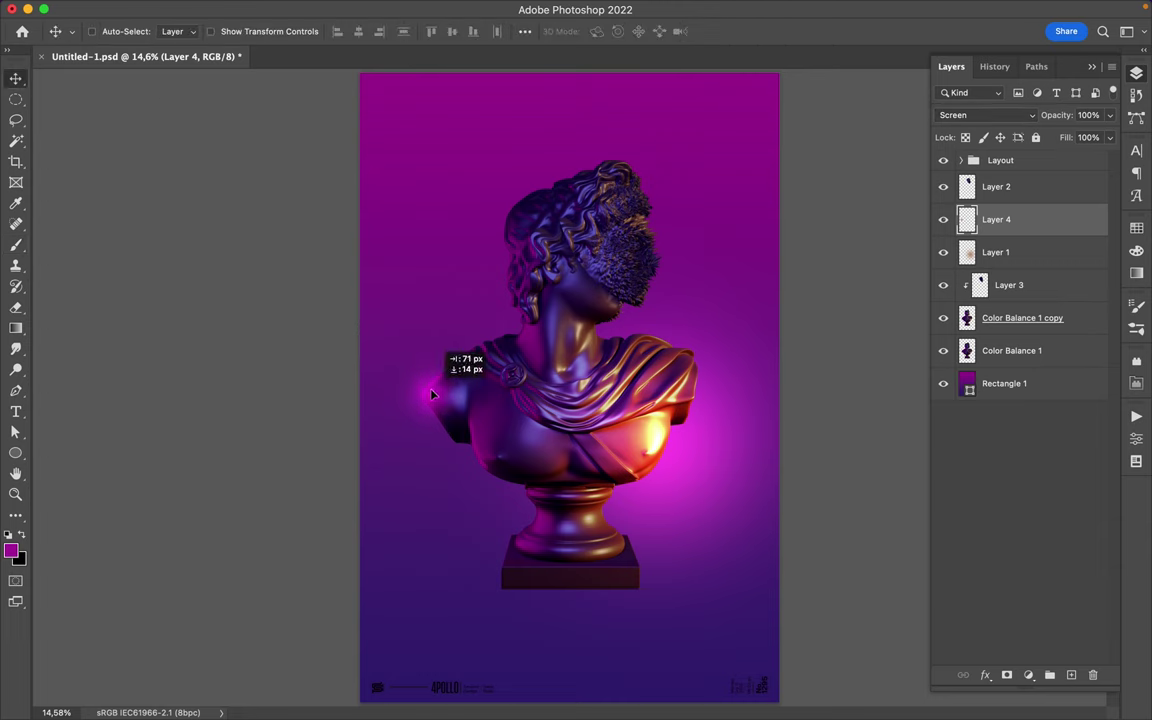
Make Color Balance 1 copy active and marquee a rectangle around the lower bust.
left_click(1035, 319)
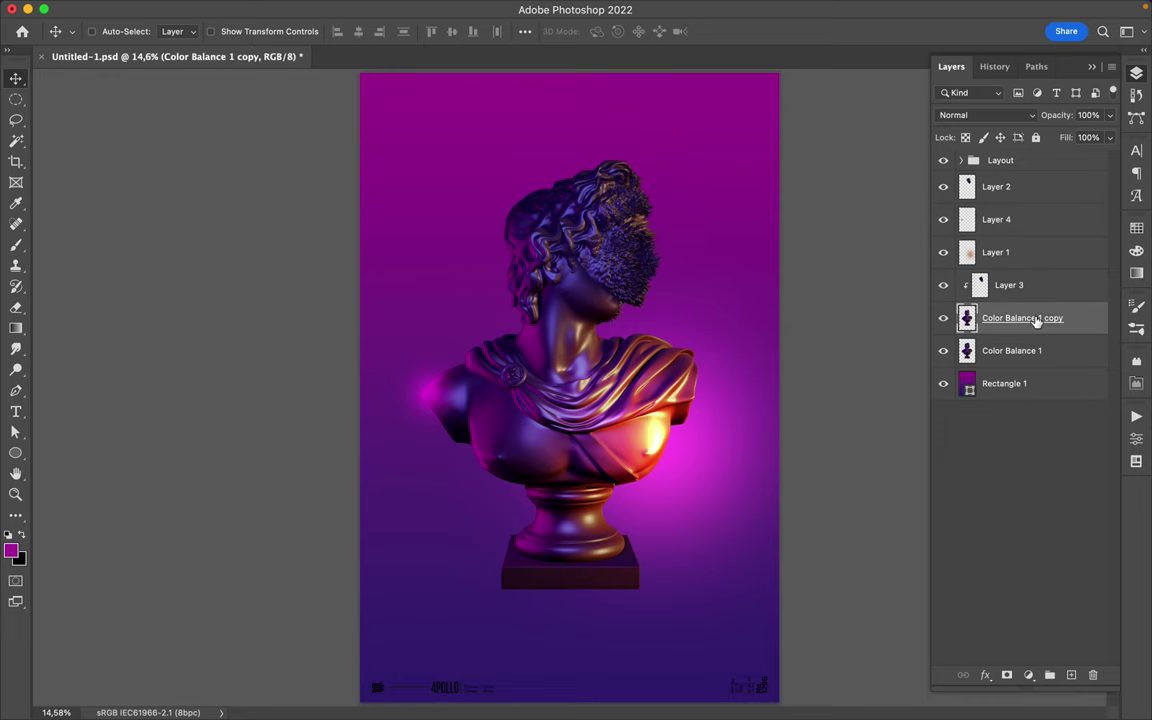
left_click(16, 99)
left_click_drag(478, 496, 676, 584)
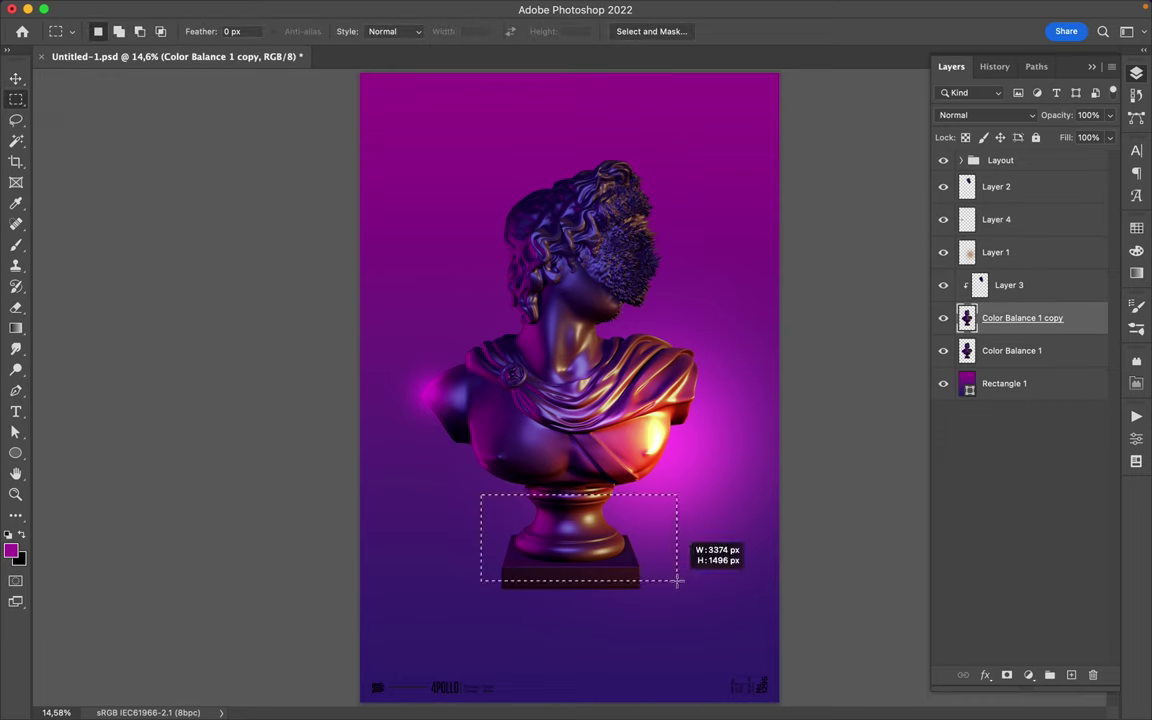
Enlarge the lower-bust selection and make a dark purple 143157 gradient fading to transparent.
left_click_drag(443, 441, 703, 630)
key("g")
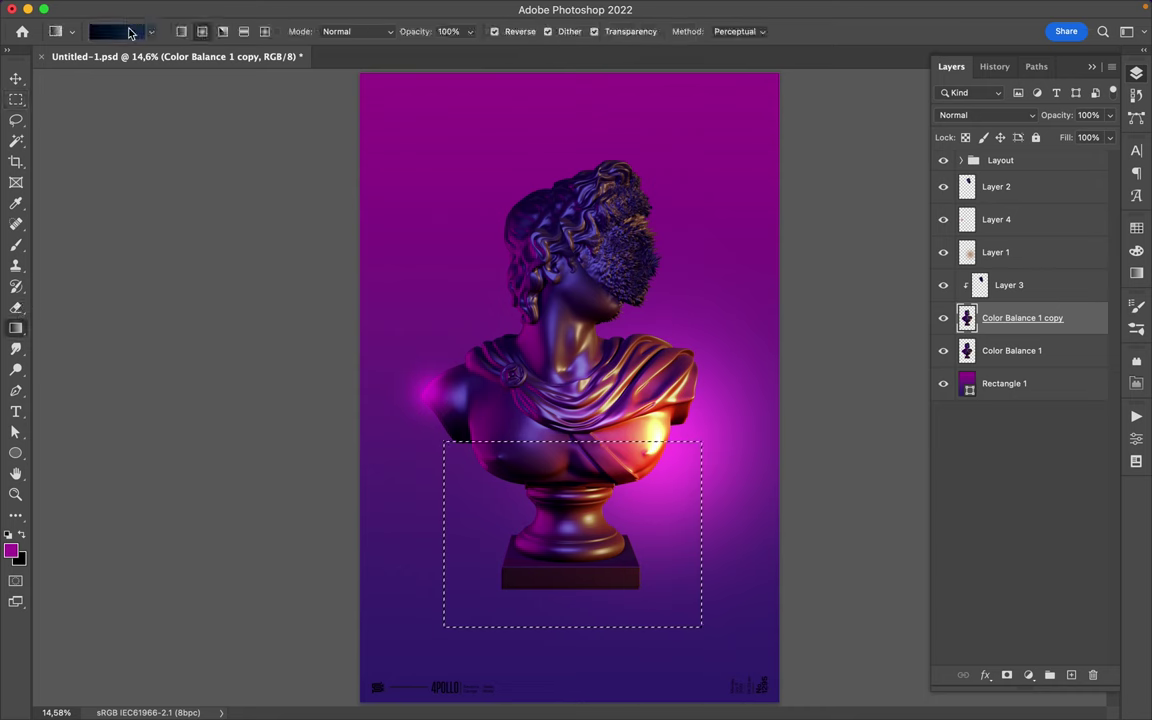
left_click(121, 31)
left_click(459, 348)
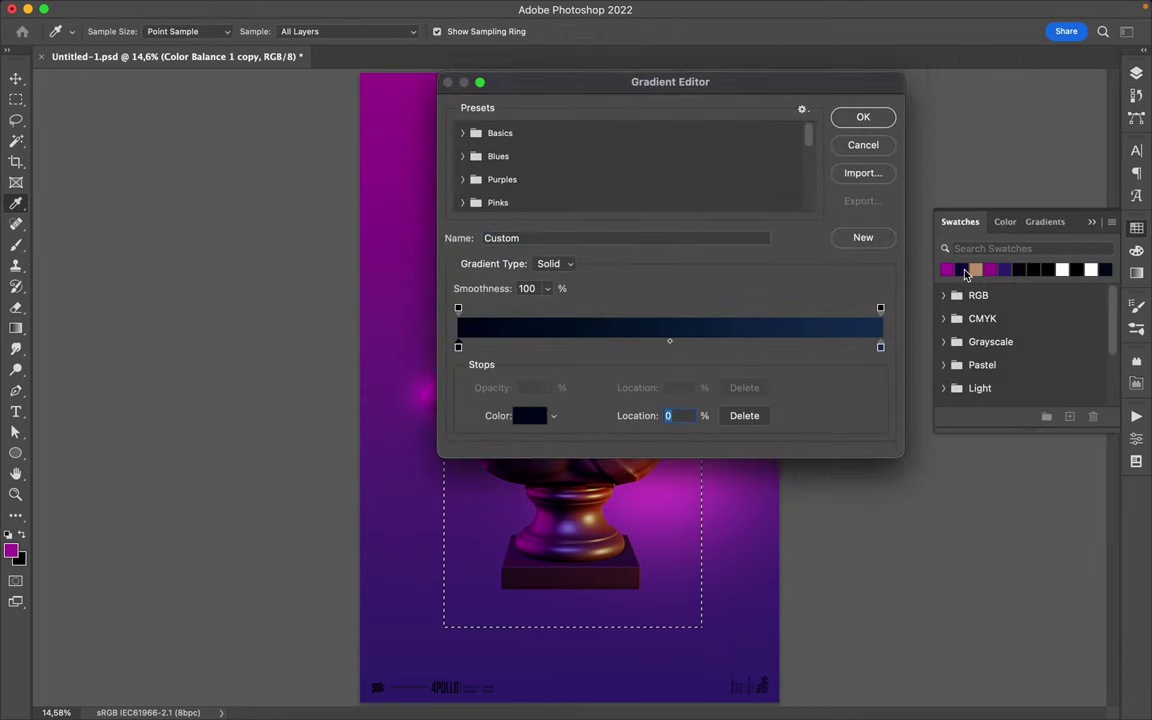
double_click(459, 347)
left_click(807, 102)
double_click(880, 346)
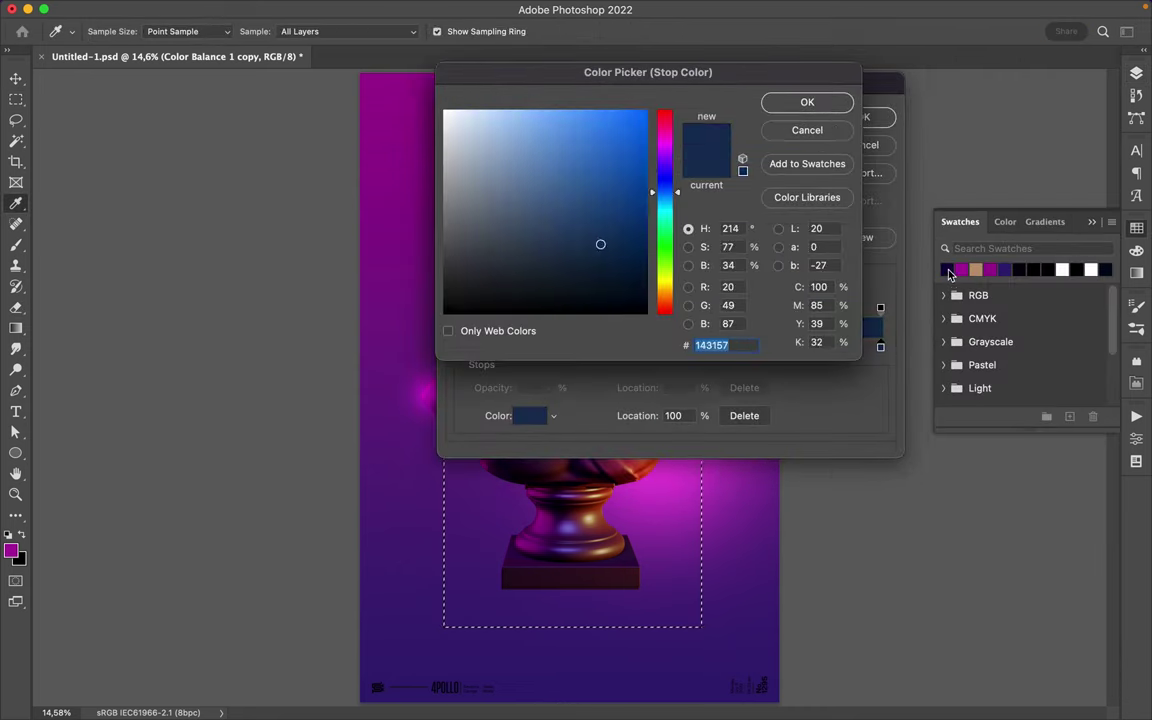
left_click(949, 271)
left_click(807, 102)
left_click(880, 309)
left_click_drag(548, 390, 425, 390)
left_click(851, 114)
Drag linear gradients to darken the lower bust and base, then clear the selection.
left_click(181, 31)
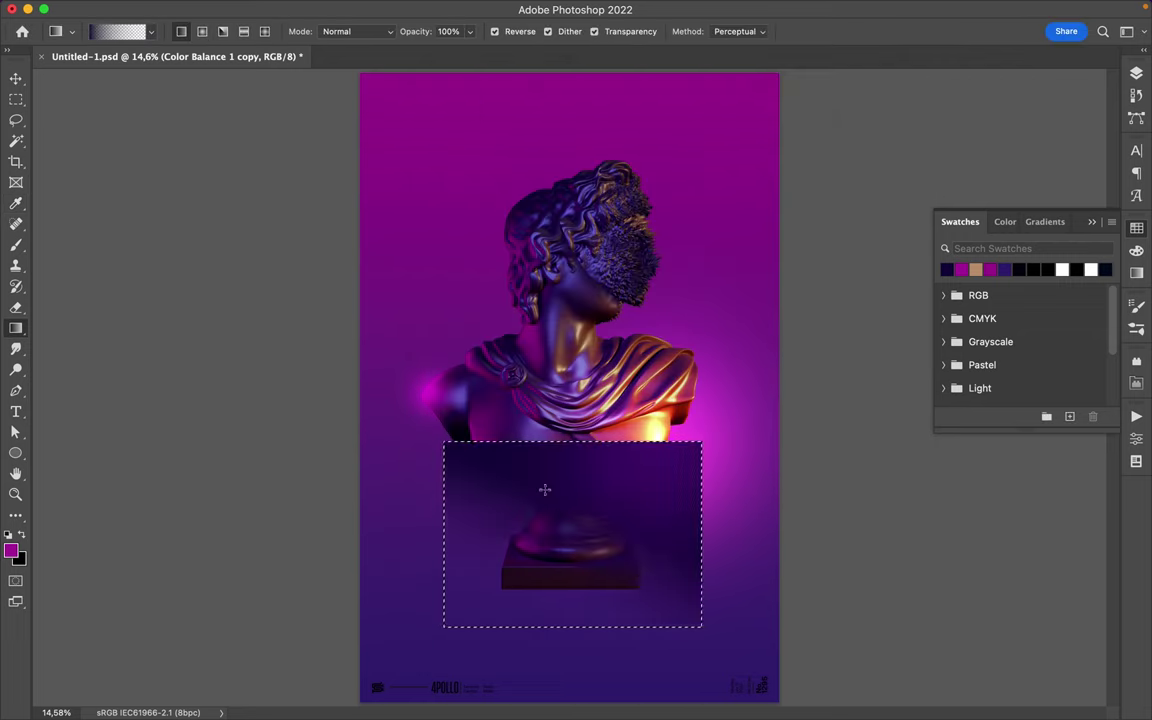
left_click_drag(501, 597, 501, 660)
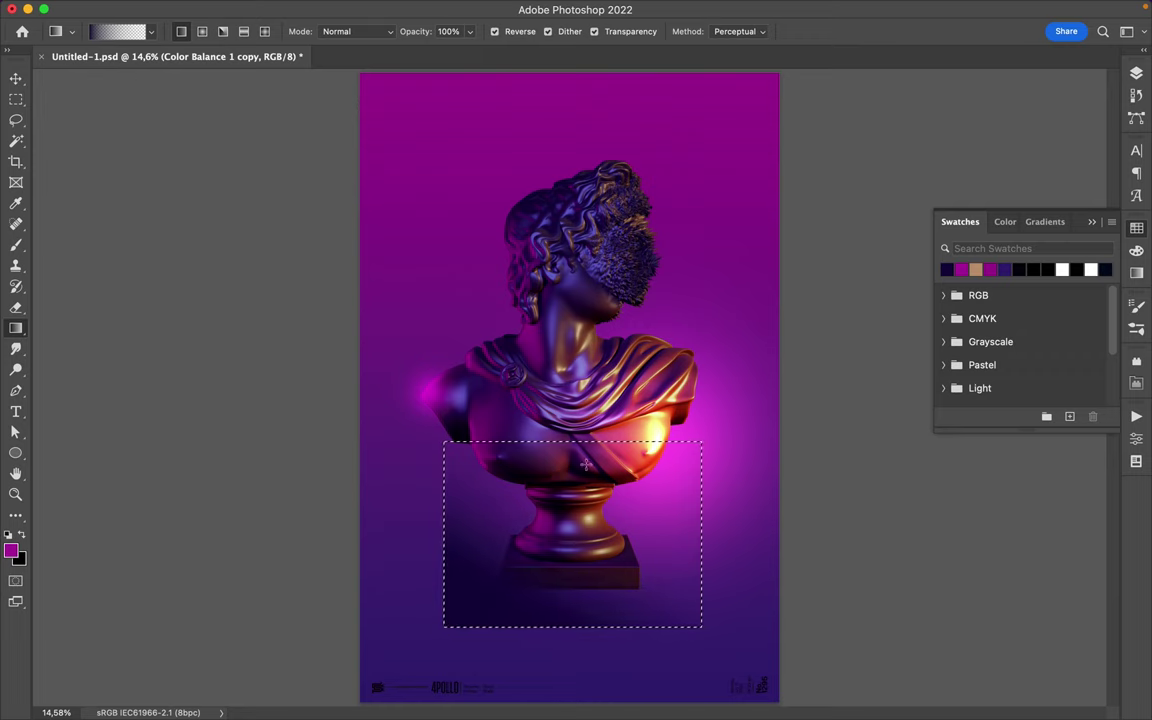
left_click_drag(521, 569, 521, 565)
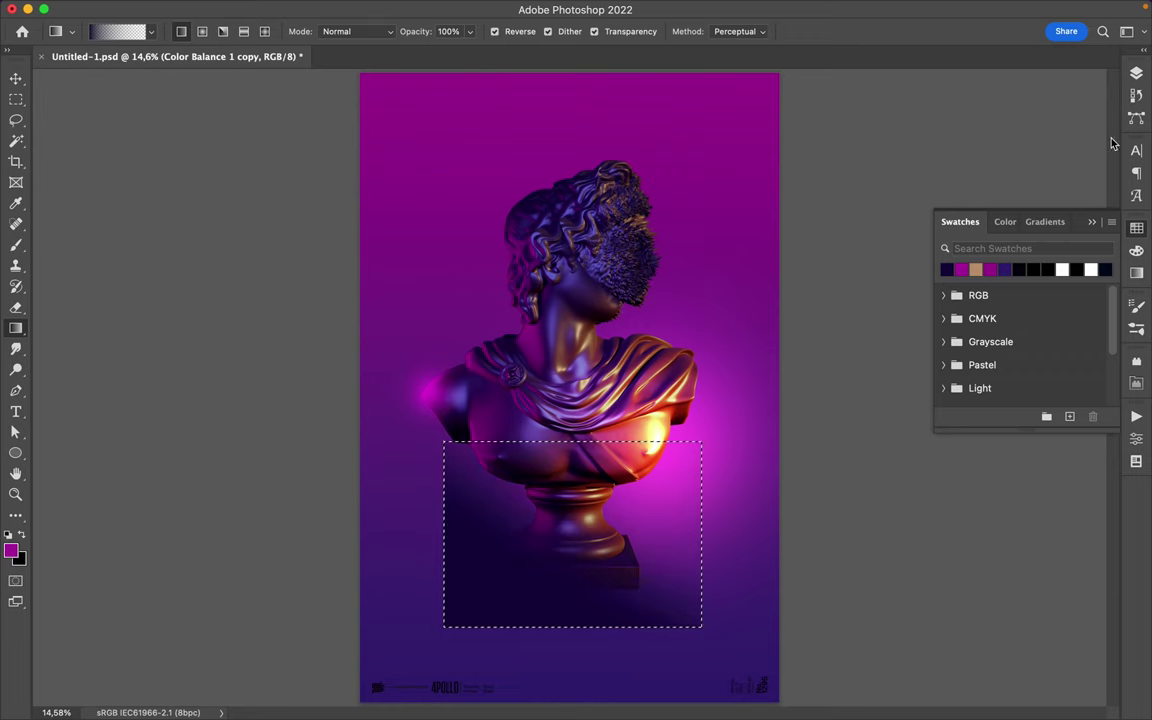
key("F7")
key("m")
key("ctrl+d")
key("g")
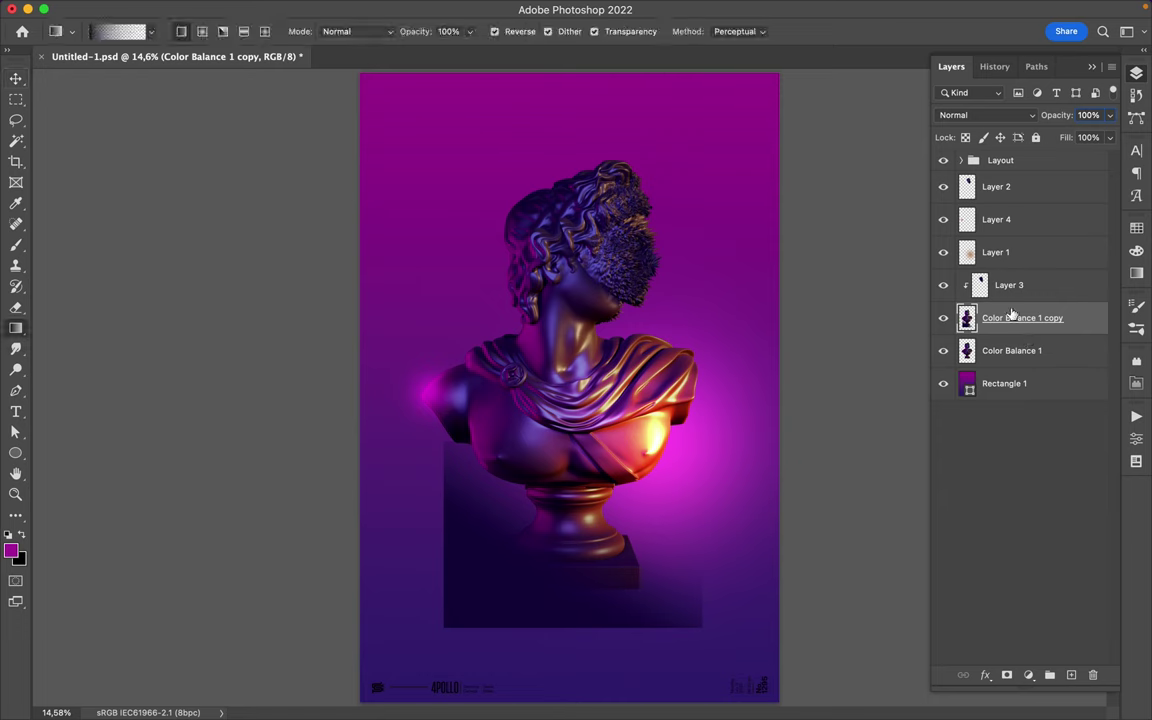
left_click(967, 318, "ctrl")
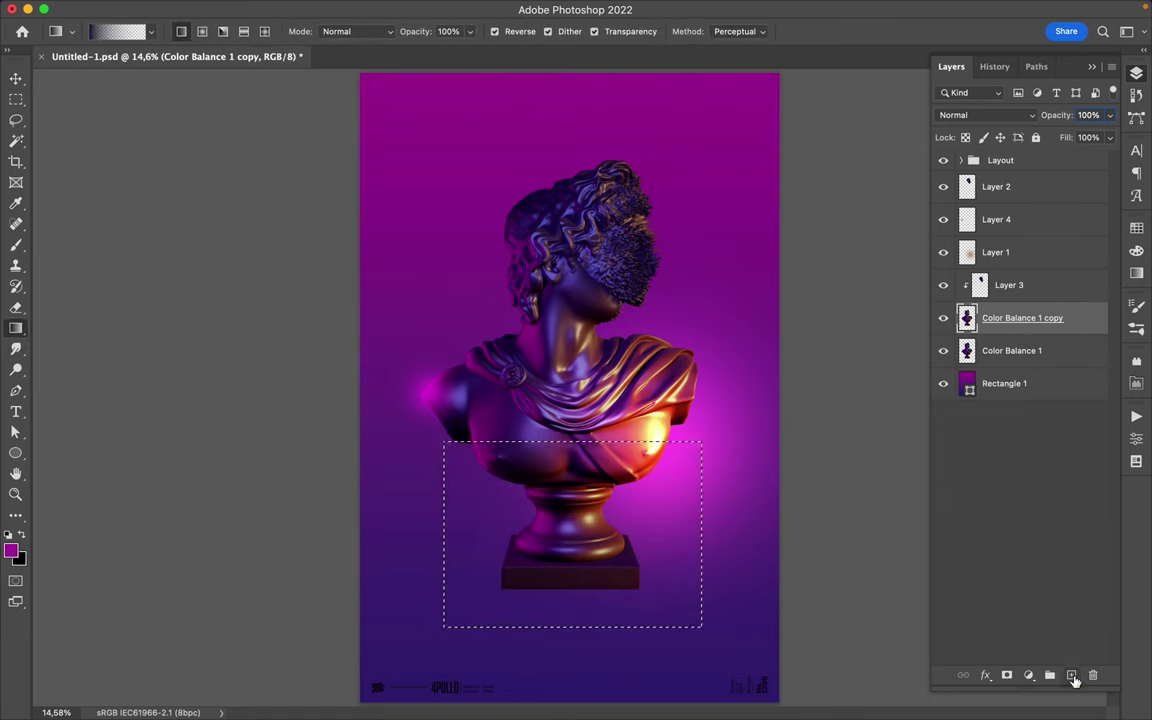
Add a clipped Layer 5 and drag a gradient that darkens the lower bust and pedestal.
key("ctrl+shift+alt+n")
left_click_drag(564, 627, 567, 598)
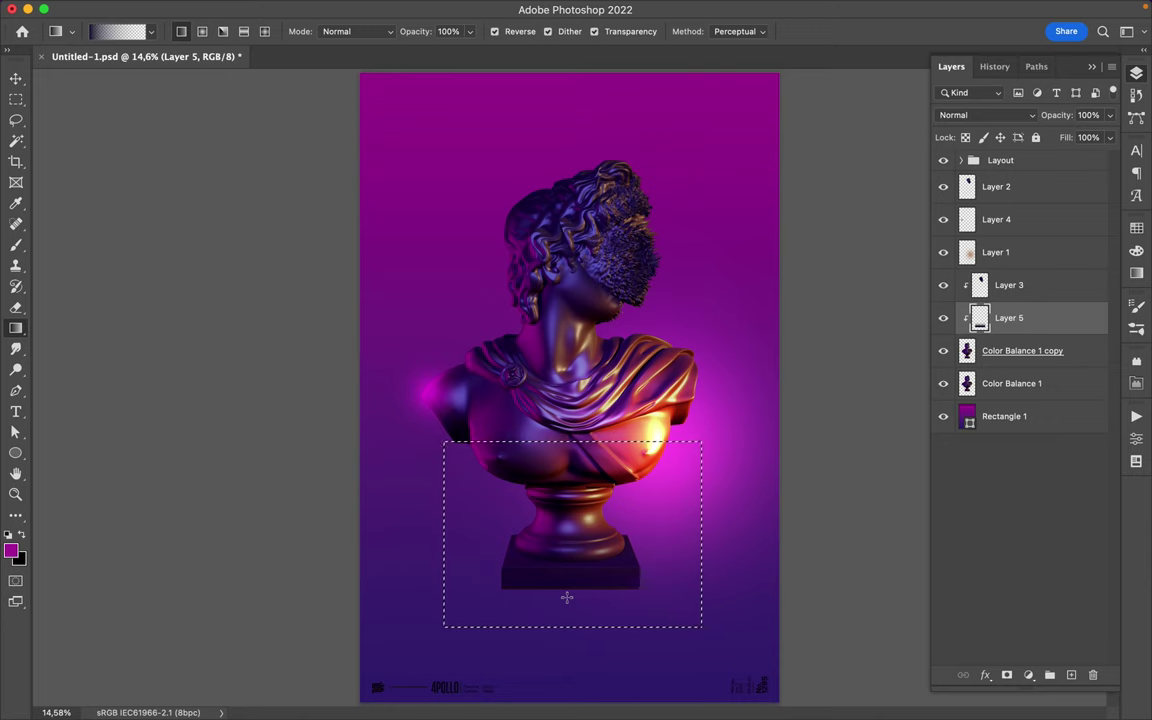
left_click_drag(568, 470, 560, 607)
key("m")
left_click(16, 99)
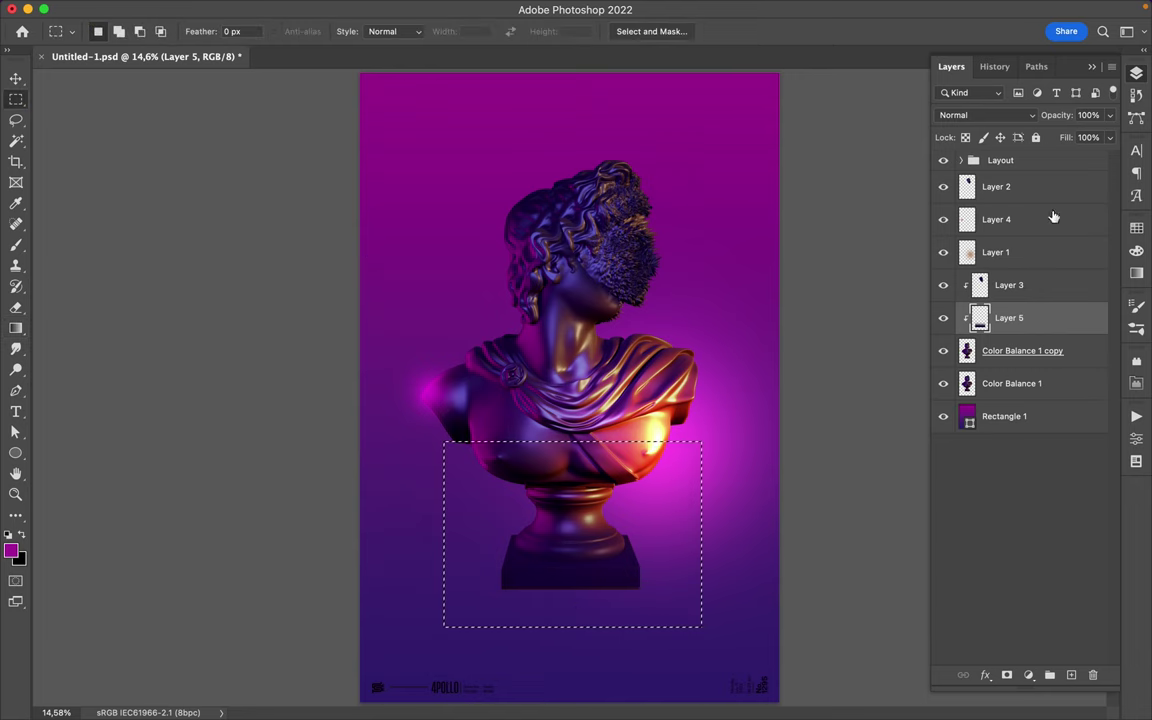
Try Color Dodge, Hard Light and Multiply on the gradient layer, settling on Lighter Color.
left_click(990, 115)
left_click(985, 269)
left_click(823, 411)
left_click(985, 115)
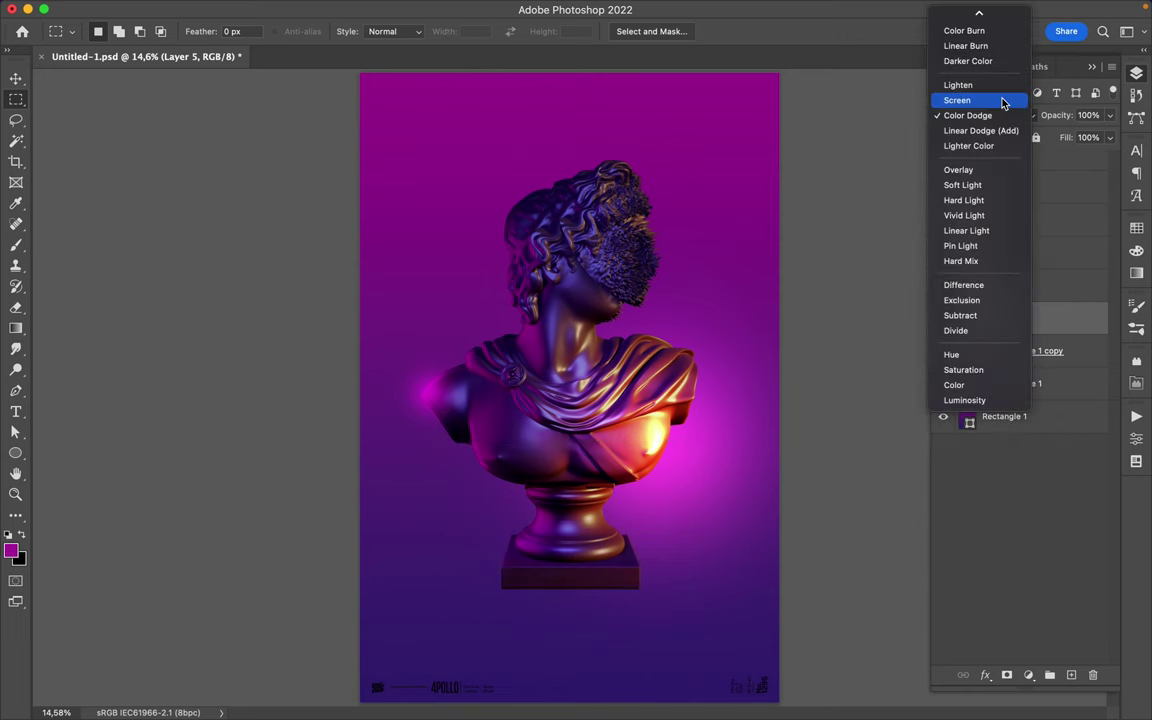
left_click(980, 200)
left_click(985, 115)
left_click(980, 115)
left_click(994, 115)
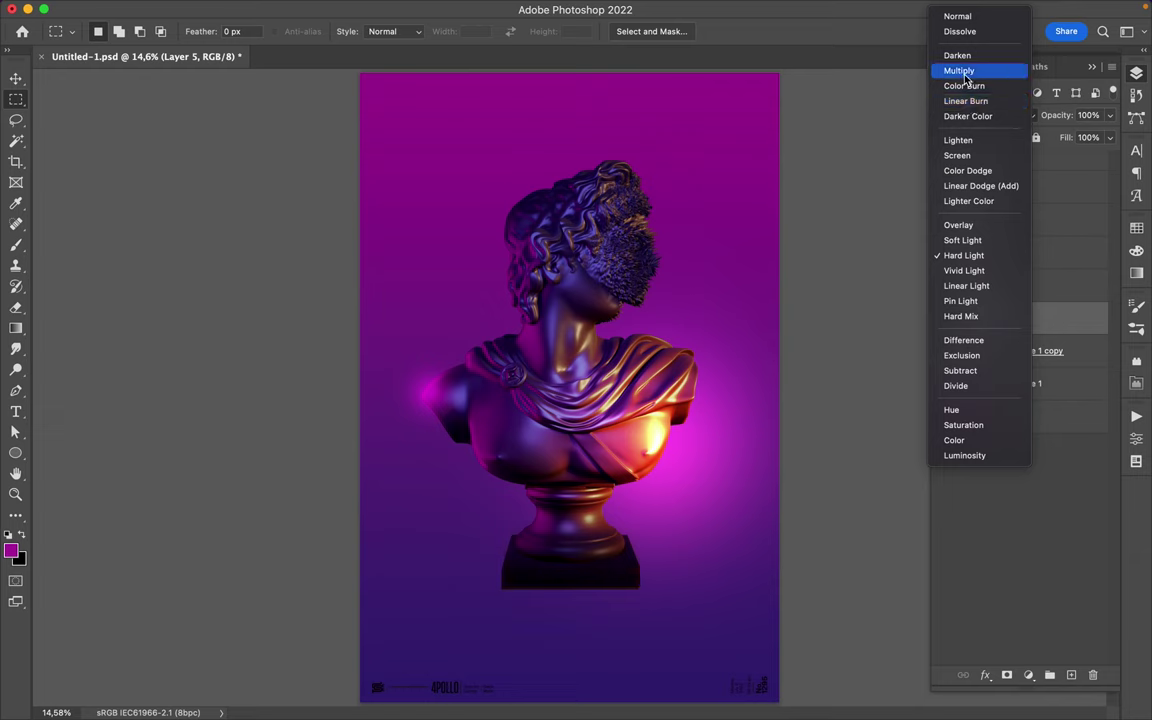
left_click(965, 72)
left_click(999, 116)
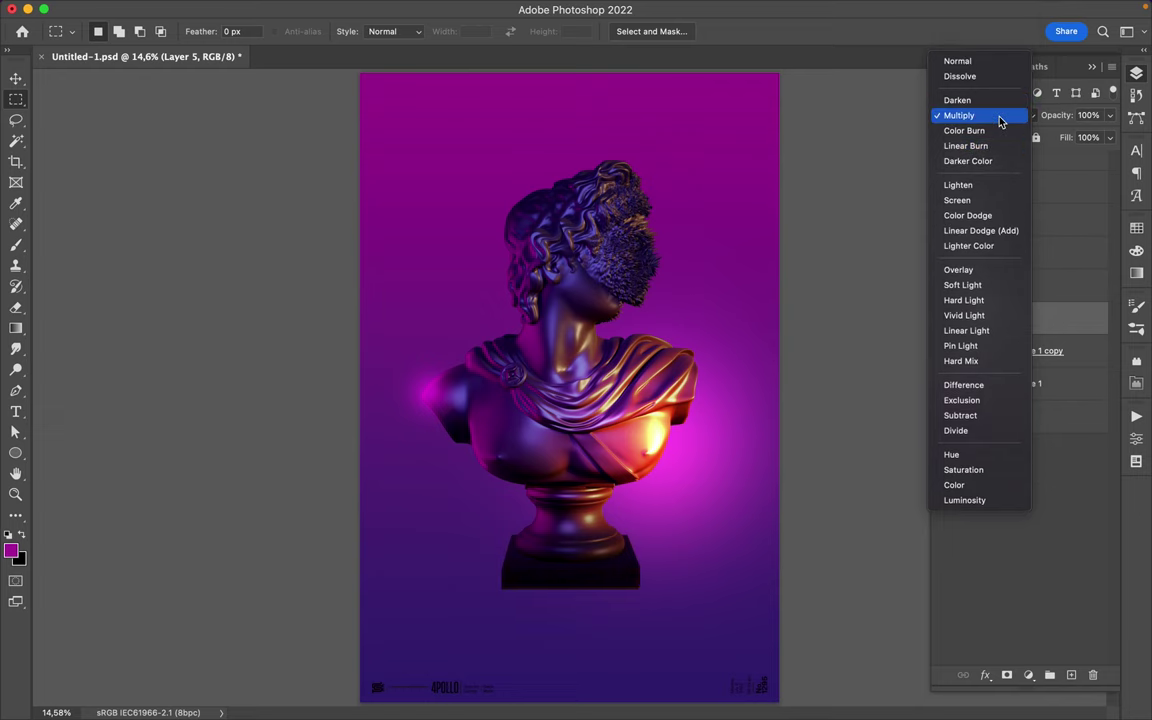
left_click(968, 245)
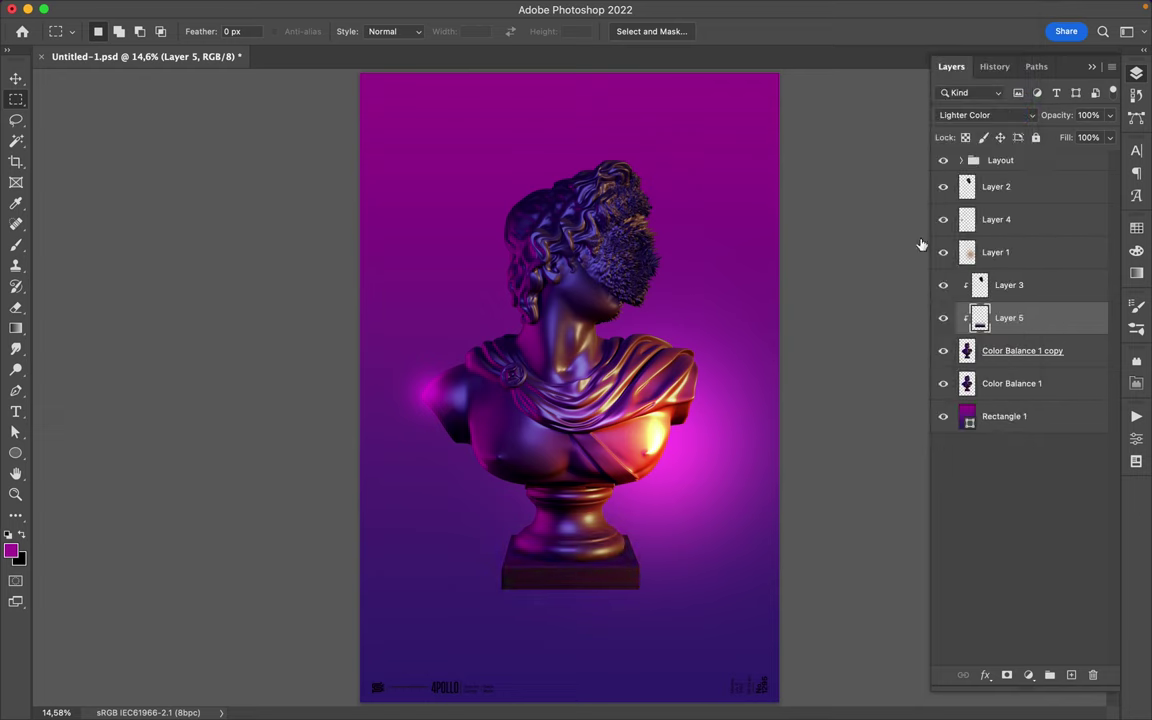
Duplicate Layer 1's glow, move the copy higher in the stack, and merge it down.
key("v")
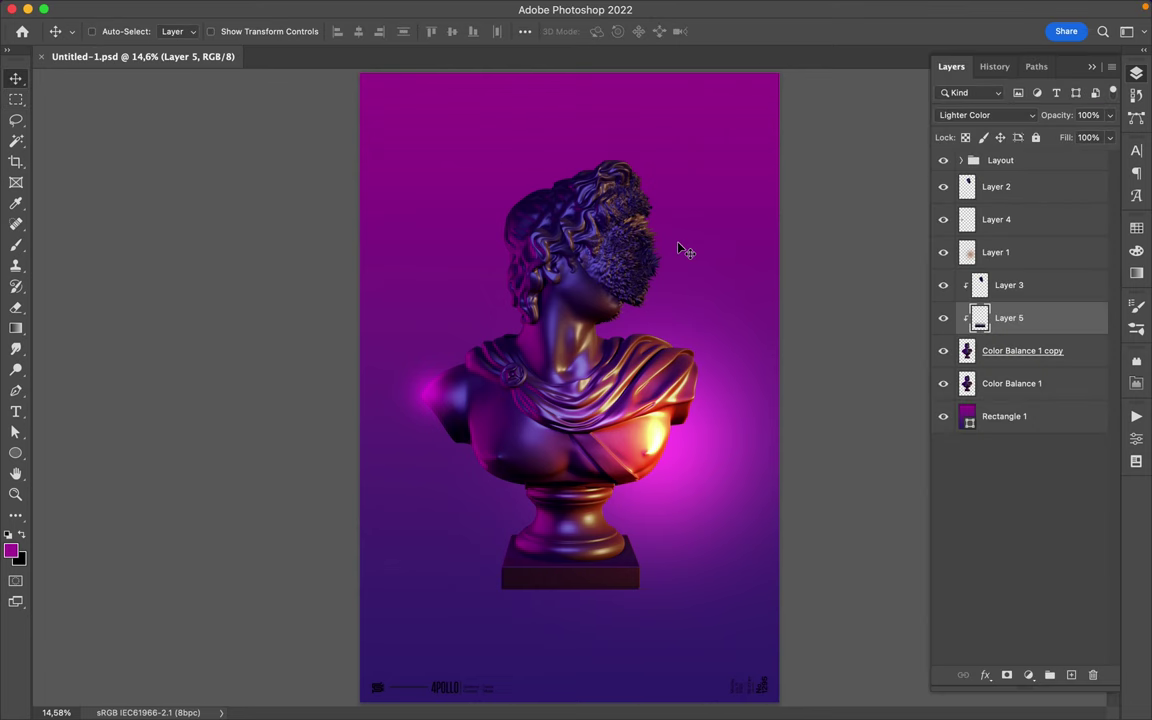
left_click_drag(630, 240, 628, 205, "alt")
left_click_drag(1005, 252, 1000, 175)
key("ctrl+e")
Paint a tan Color Dodge glow behind the hair on Layer 6 and move Color Balance 1 to the top.
key("b")
key("ctrl+shift+alt+n")
left_click(1136, 229)
left_click(951, 267)
left_click_drag(590, 190, 615, 205)
left_click(1136, 73)
left_click(985, 115)
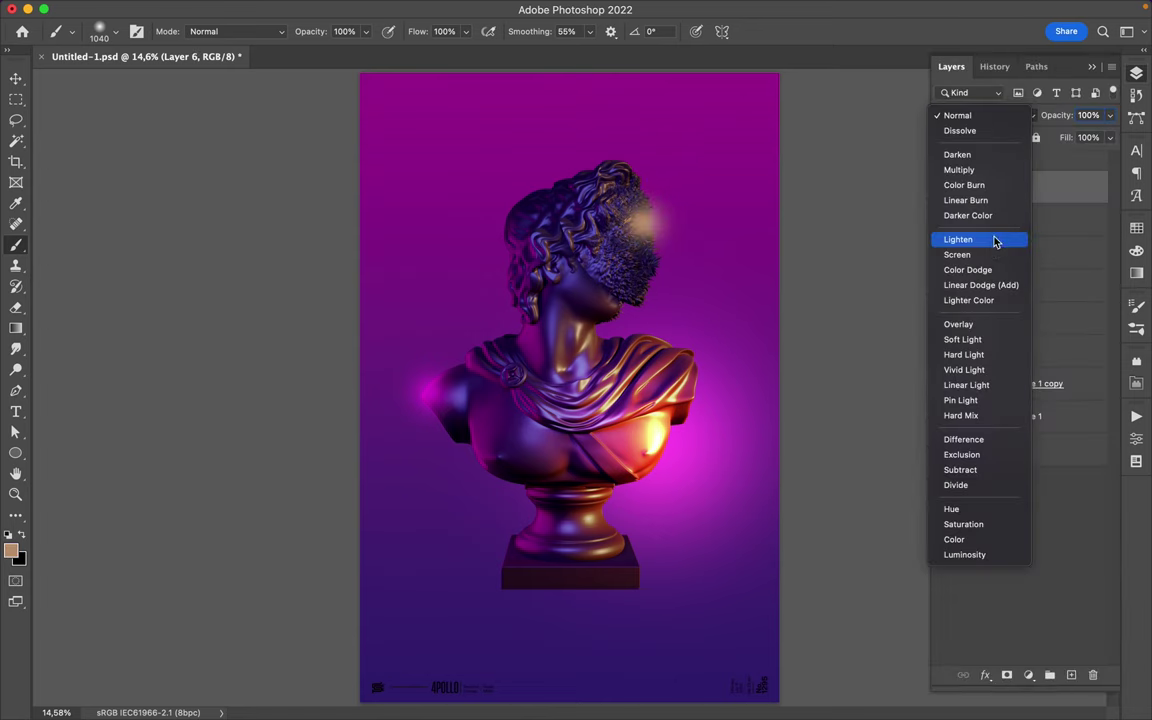
left_click(987, 272)
key("v")
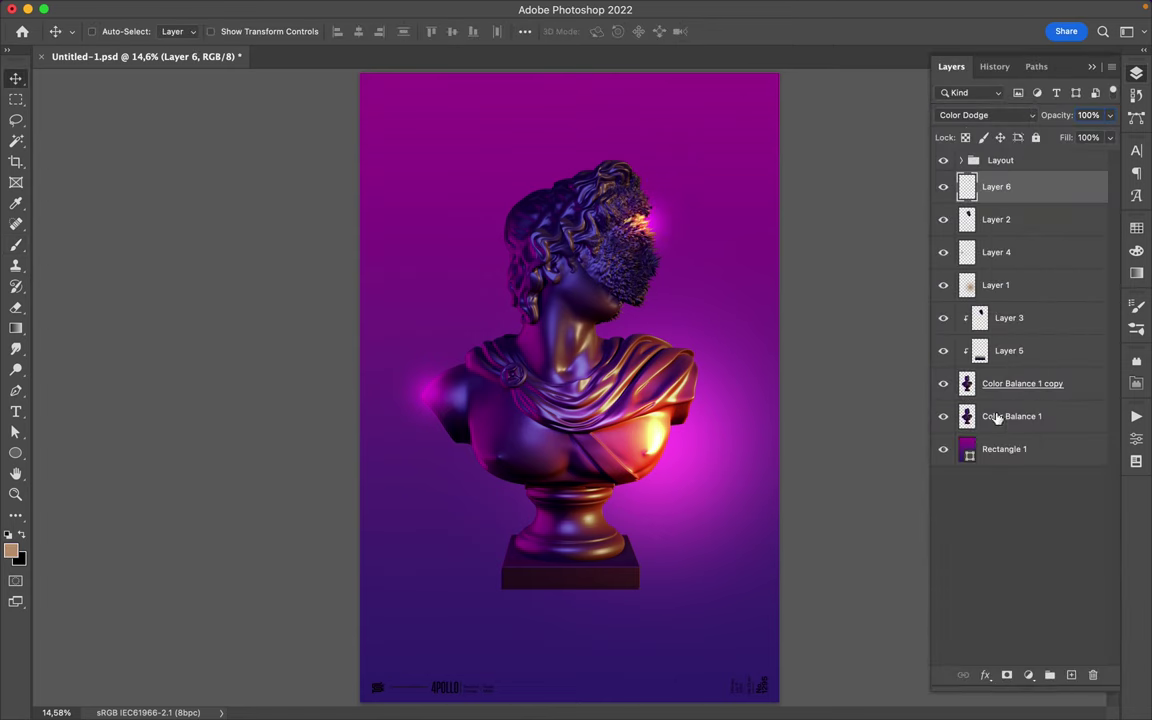
left_click_drag(997, 418, 1000, 178)
Place Pen path points around the shoulder brooch.
key("p")
left_click(115, 31)
left_click(108, 45)
left_click(496, 357)
left_click(538, 369)
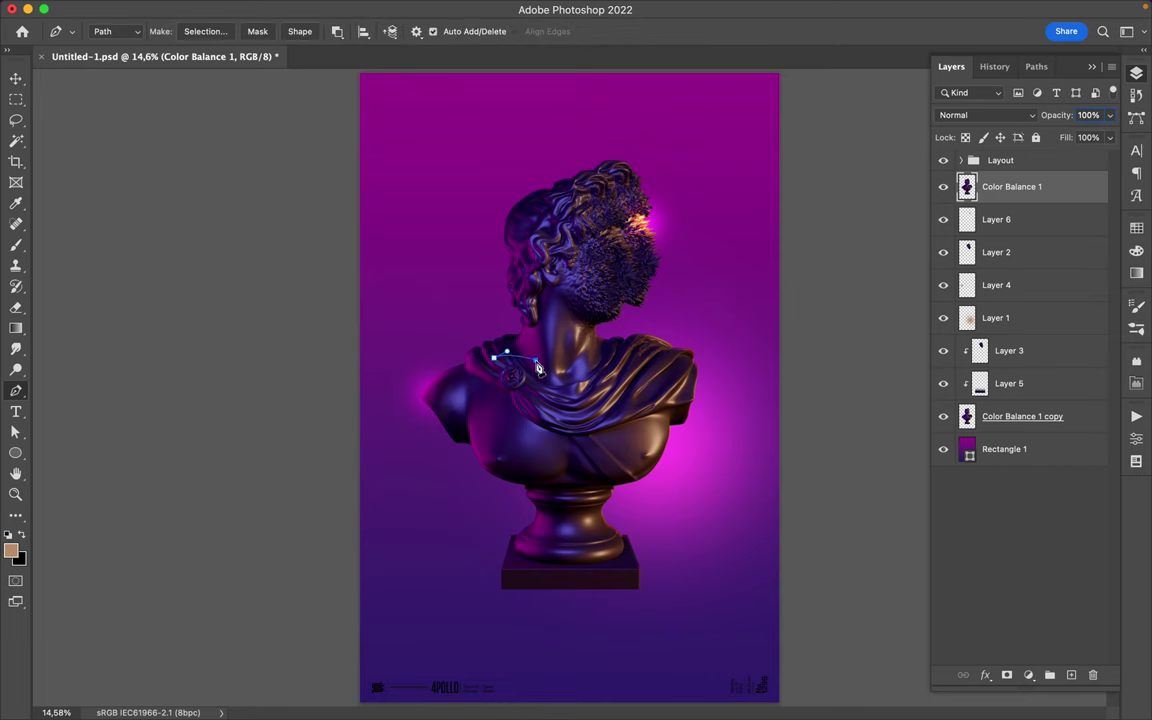
Close the brooch path, copy it to its own layer, and hide Color Balance 1.
key("a")
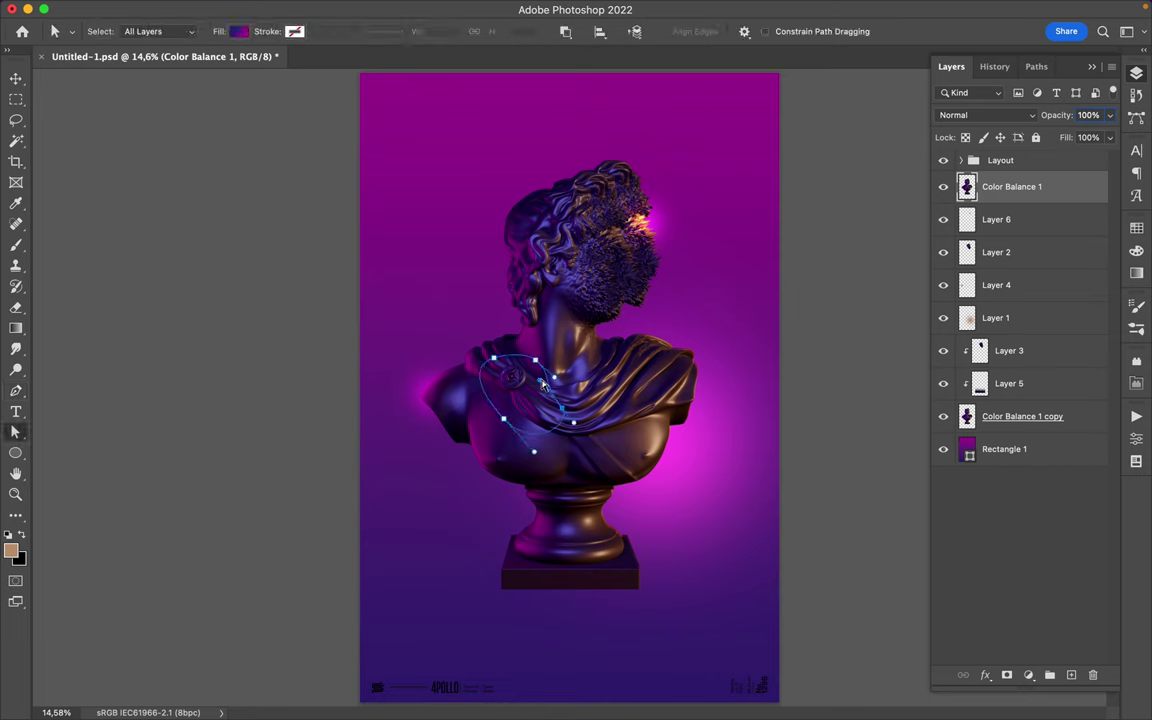
left_click(15, 390)
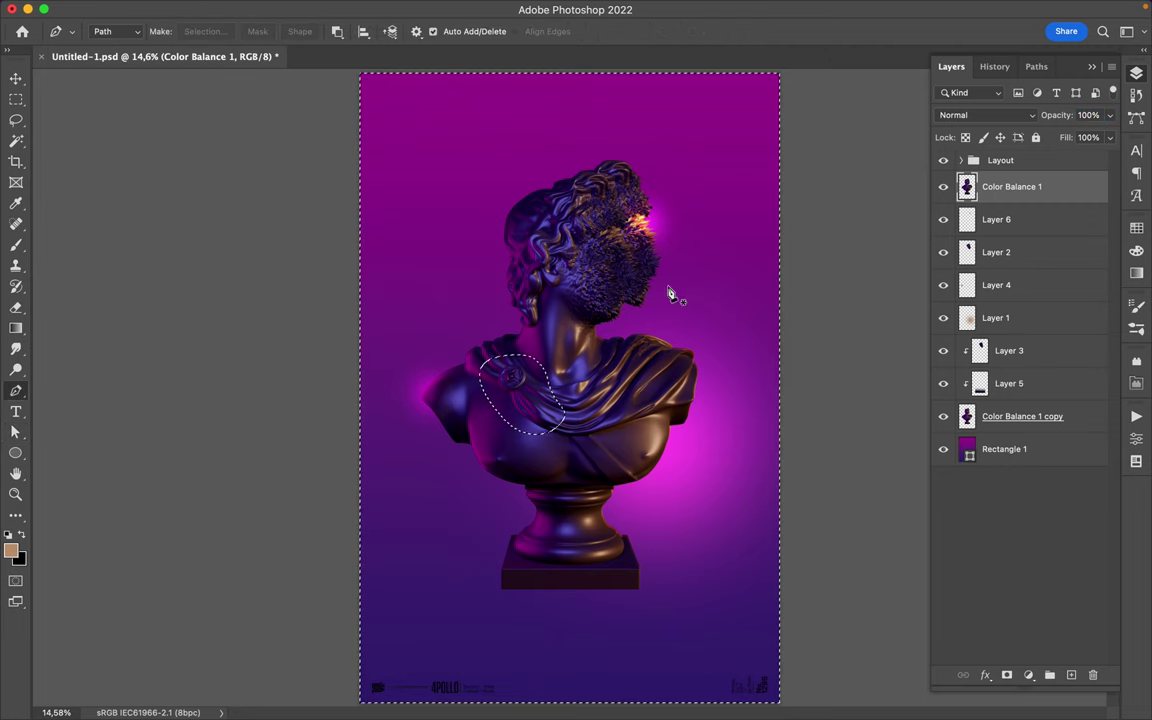
key("ctrl+shift+alt+n")
key("v")
key("ctrl+shift+alt+e")
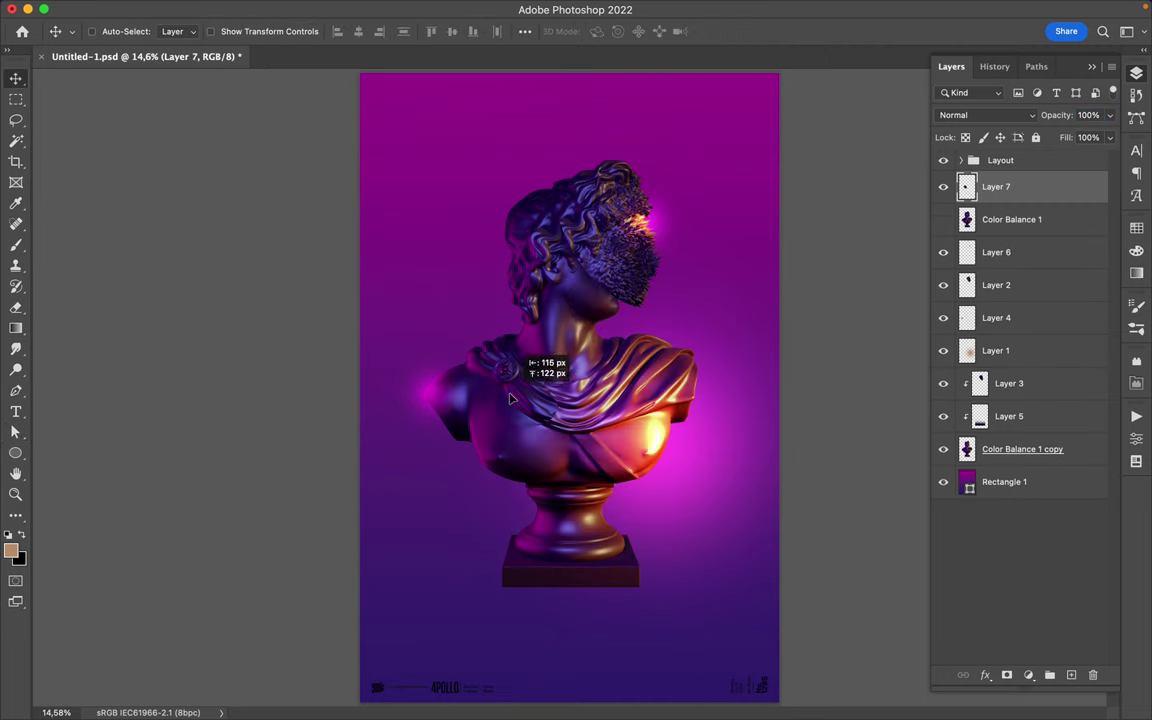
left_click(371, 9)
Warp the brooch copy up and leftward with Liquify and apply it.
left_click(385, 158)
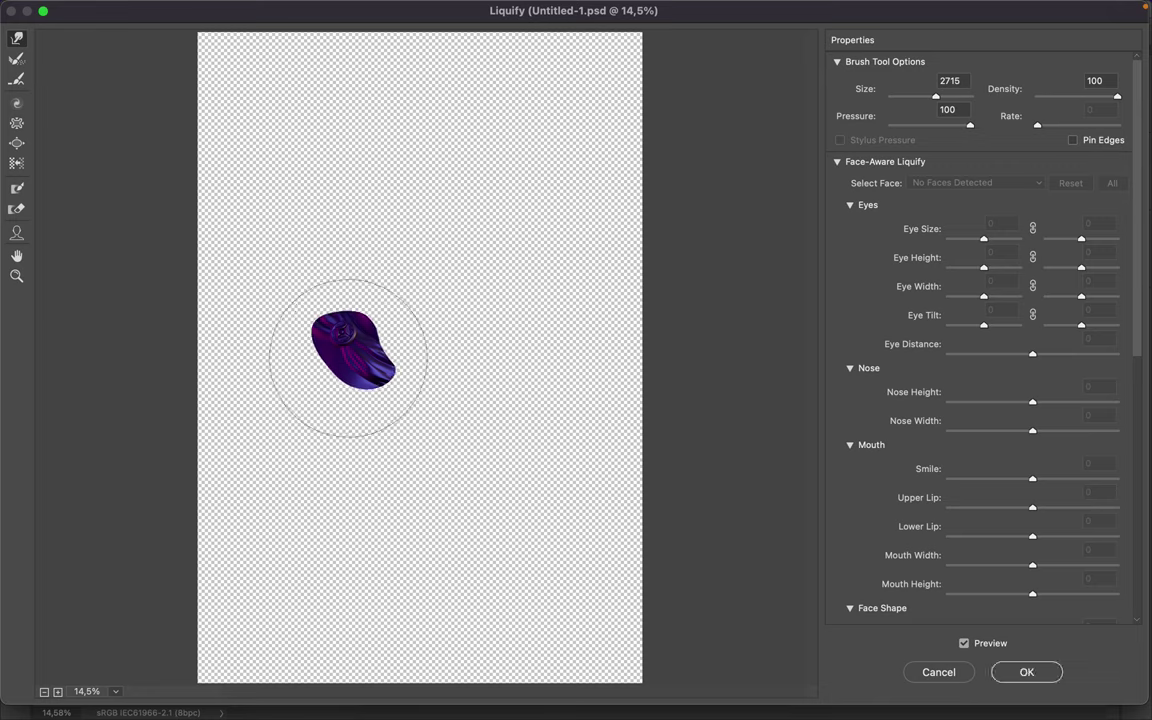
mouse_move(347, 360)
left_mouse_down()
mouse_move(354, 385)
mouse_move(311, 355)
mouse_move(288, 290)
mouse_move(342, 334)
left_mouse_up()
left_click(1026, 673)
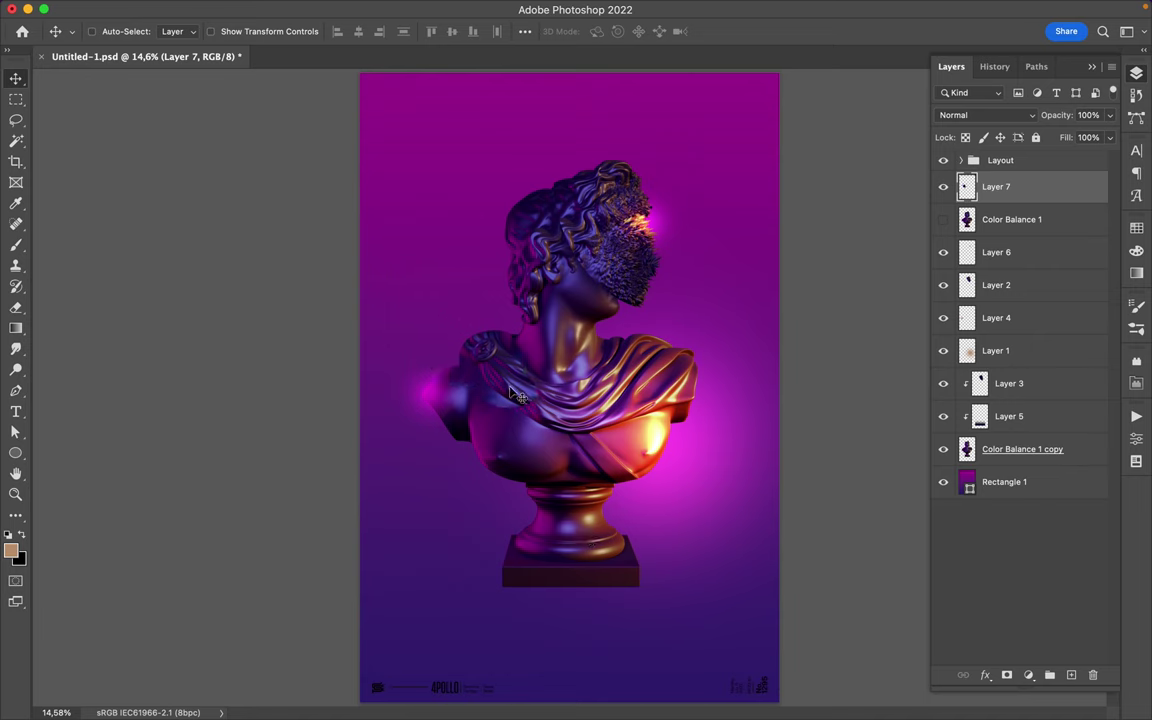
left_click(1011, 252)
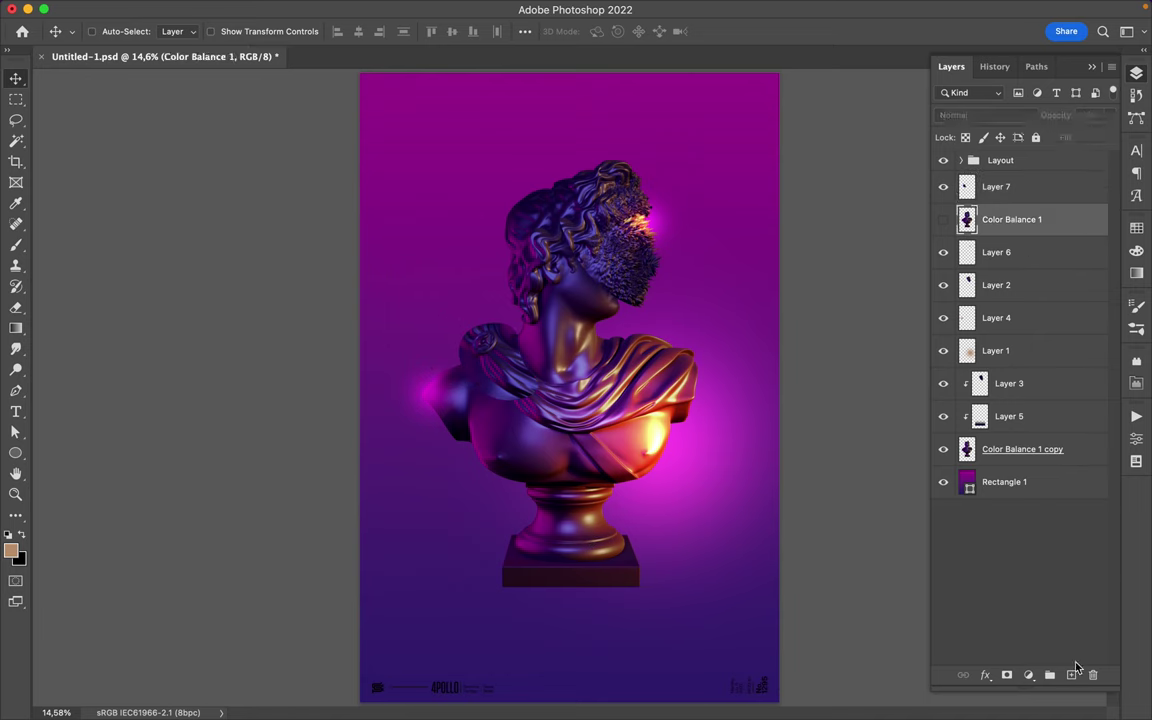
Create Layer 8 with a dark navy colour and a hard round brush.
key("ctrl+shift+alt+n")
key("b")
key("F7")
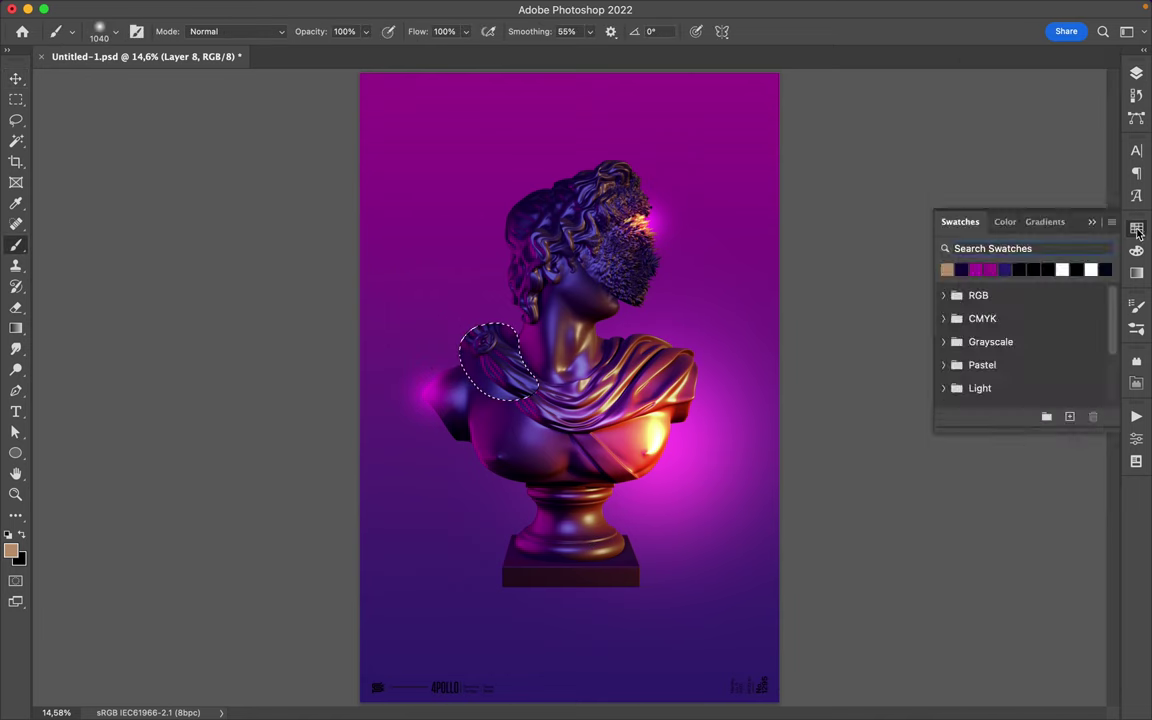
left_click(1136, 228)
left_click(946, 269)
left_click(72, 31)
double_click(90, 278)
key("m")
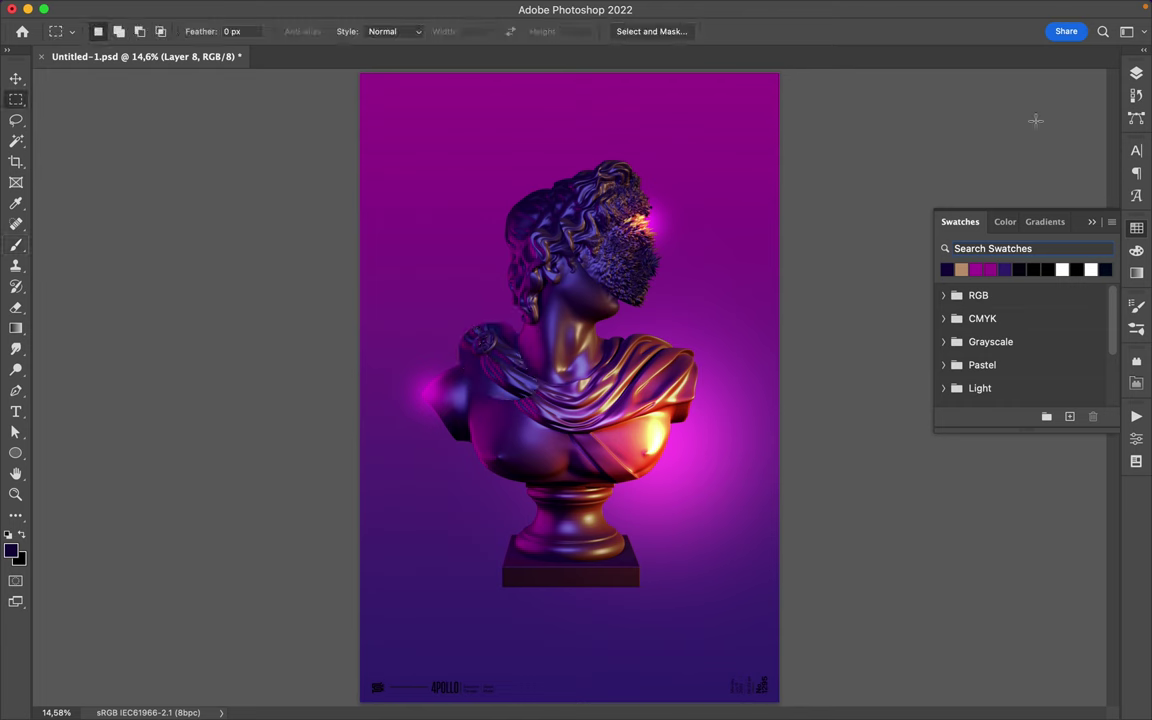
left_click(1136, 74)
mouse_move(370, 8)
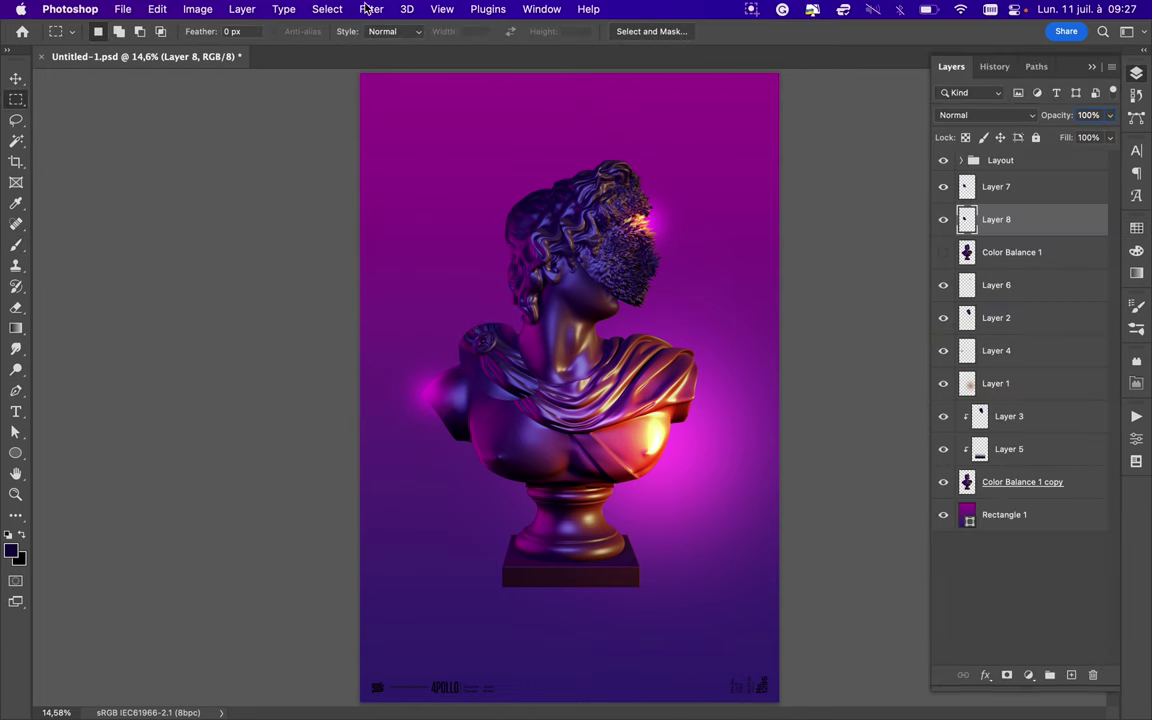
Apply Gaussian Blur to Layer 8 and move it beneath Layer 5 in the clipped group.
left_click(371, 9)
left_click(640, 265)
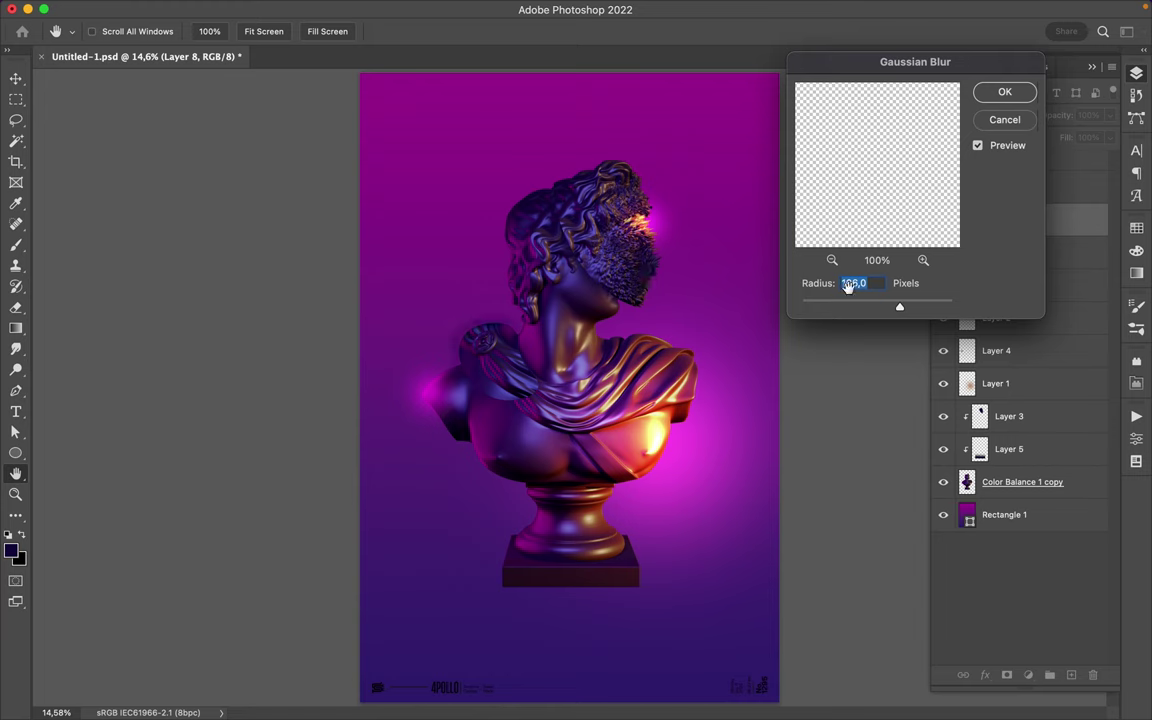
left_click(1008, 92)
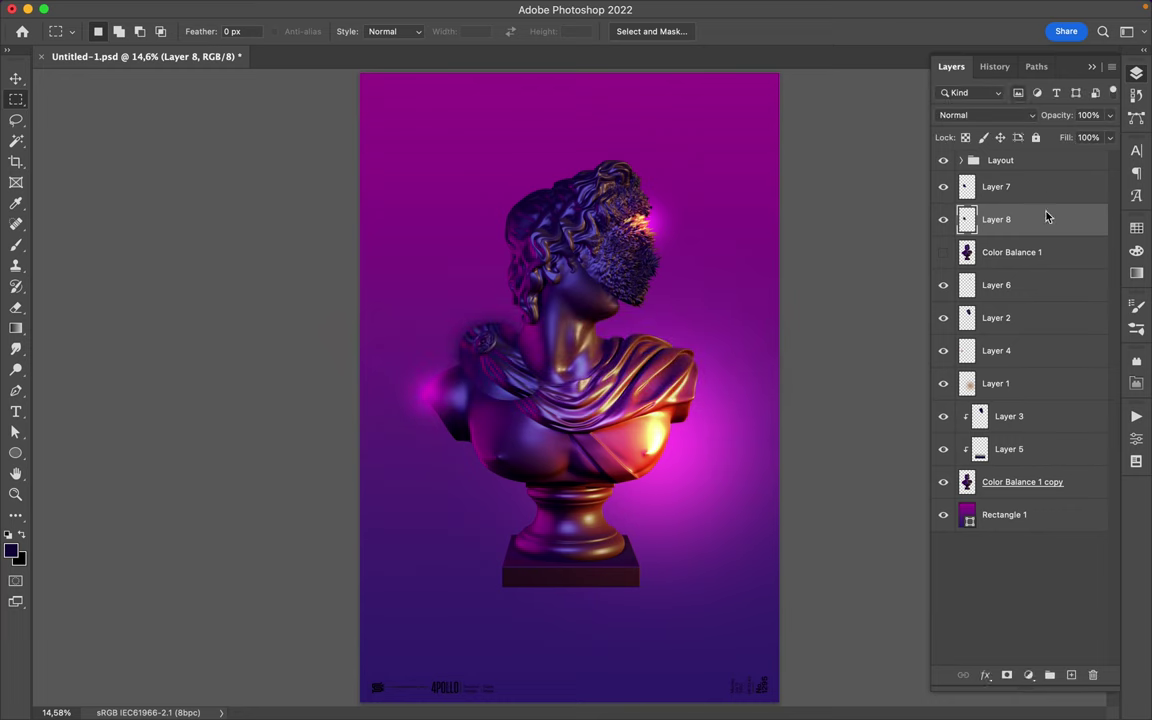
left_click_drag(1049, 219, 1039, 466)
key("v")
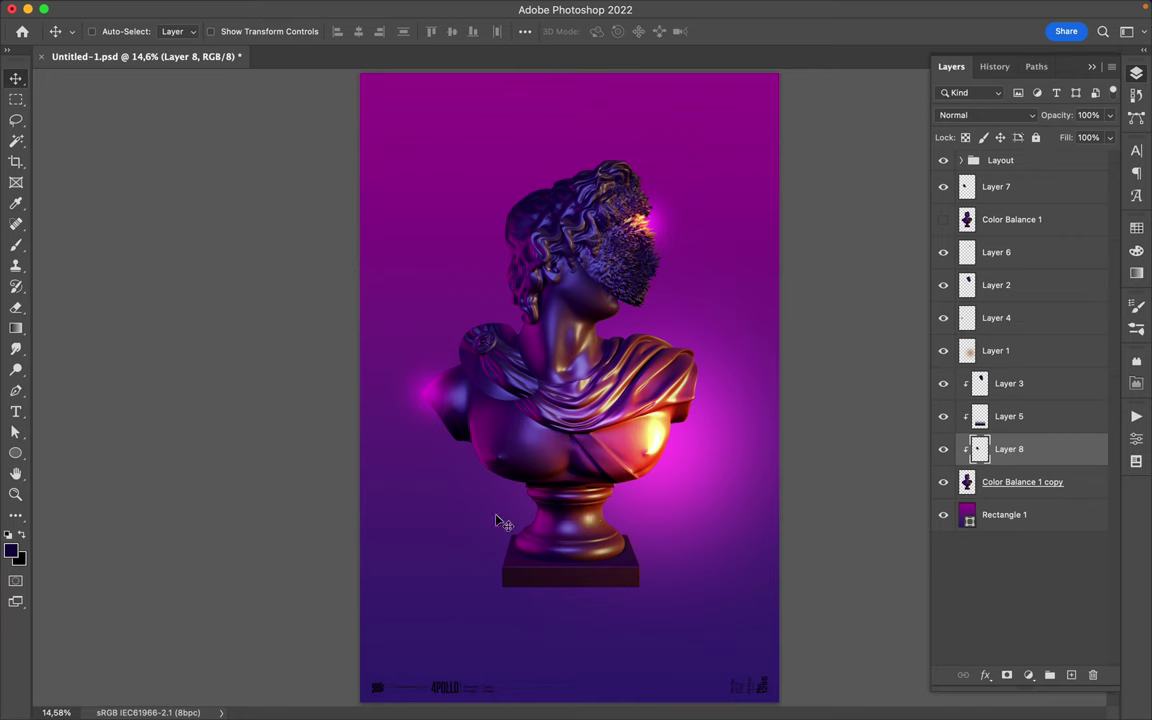
left_click(1028, 480)
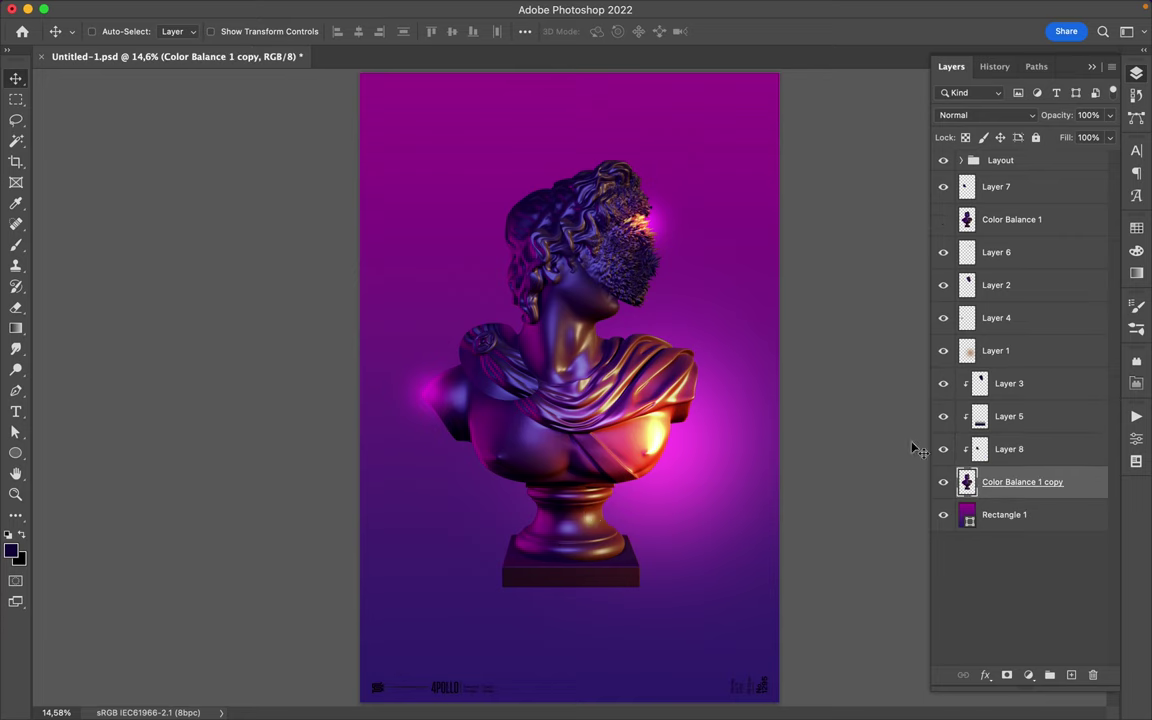
Copy the pedestal's left side to Layer 9, move it above Layer 4, and enlarge it to 125%.
left_click(18, 104)
left_click_drag(484, 484, 572, 608)
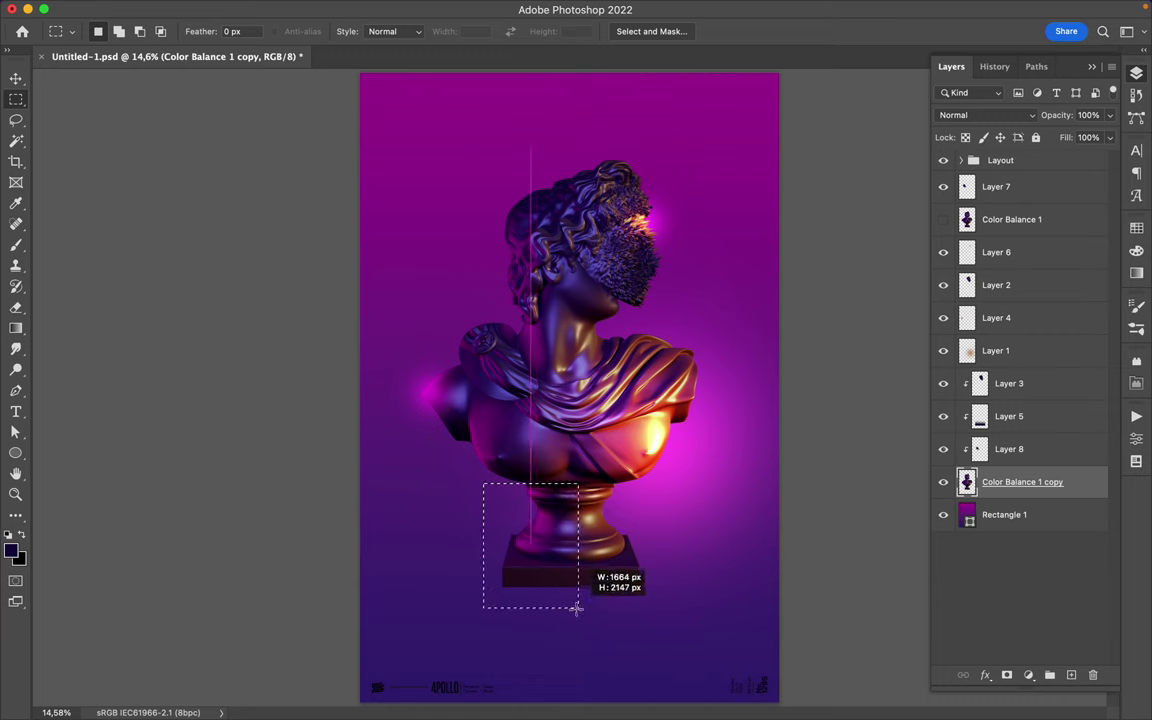
key("ctrl+j")
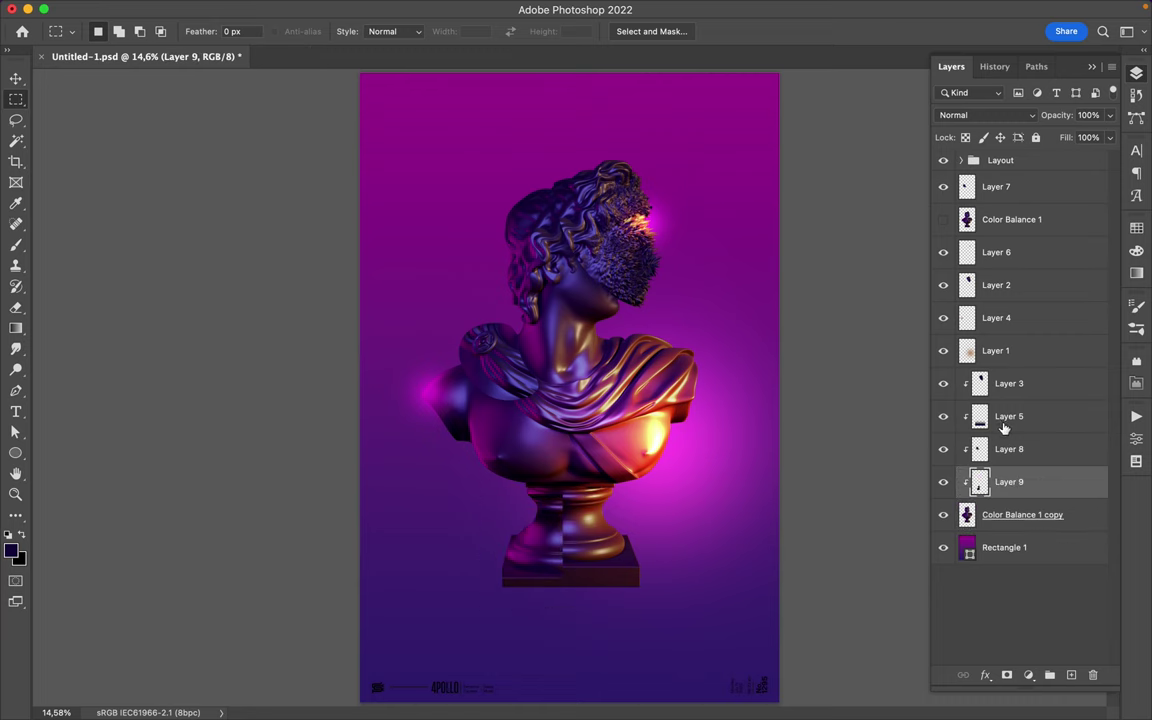
left_click_drag(1004, 428, 995, 335)
key("ctrl+t")
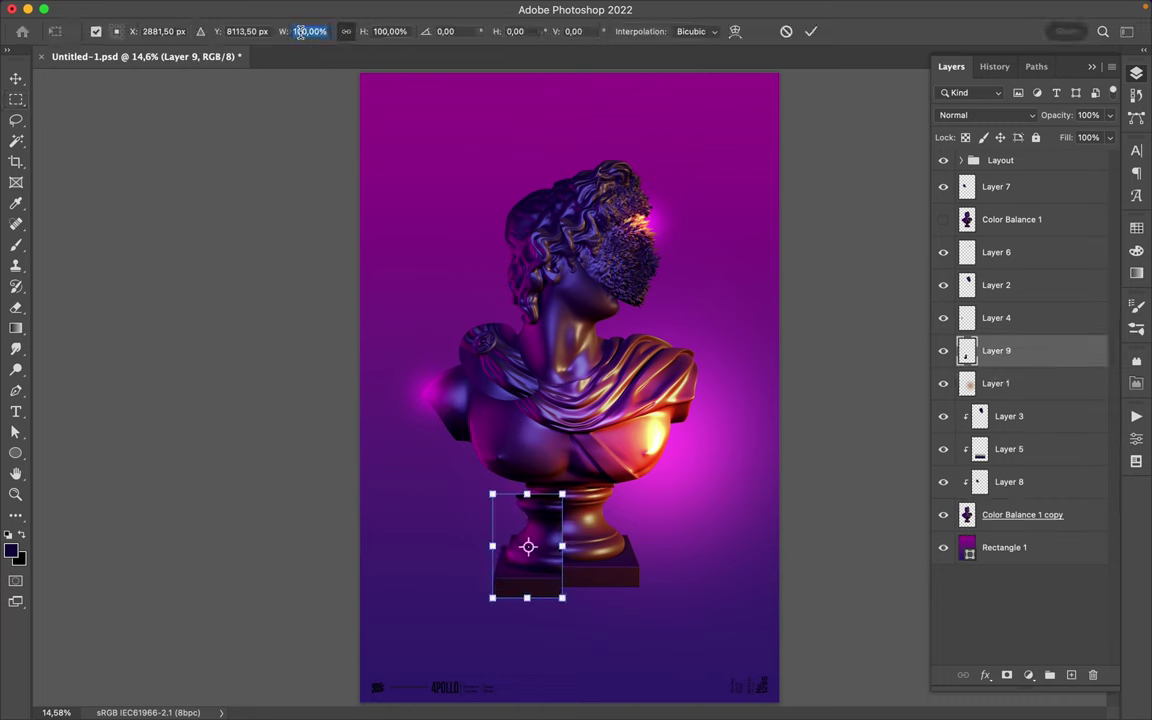
left_click_drag(283, 31, 300, 31)
key("Return")
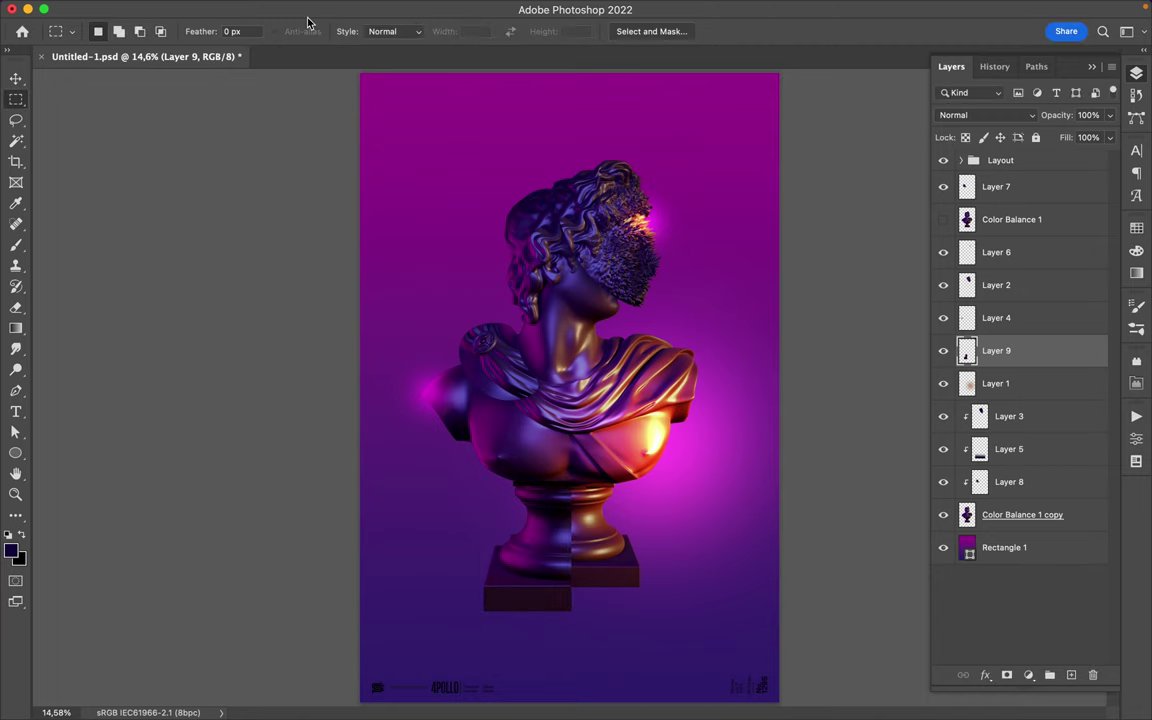
On new Layer 10, fill an offset pedestal selection with dark paint and deselect.
key("ctrl+shift+alt+n")
left_click(967, 383, "ctrl")
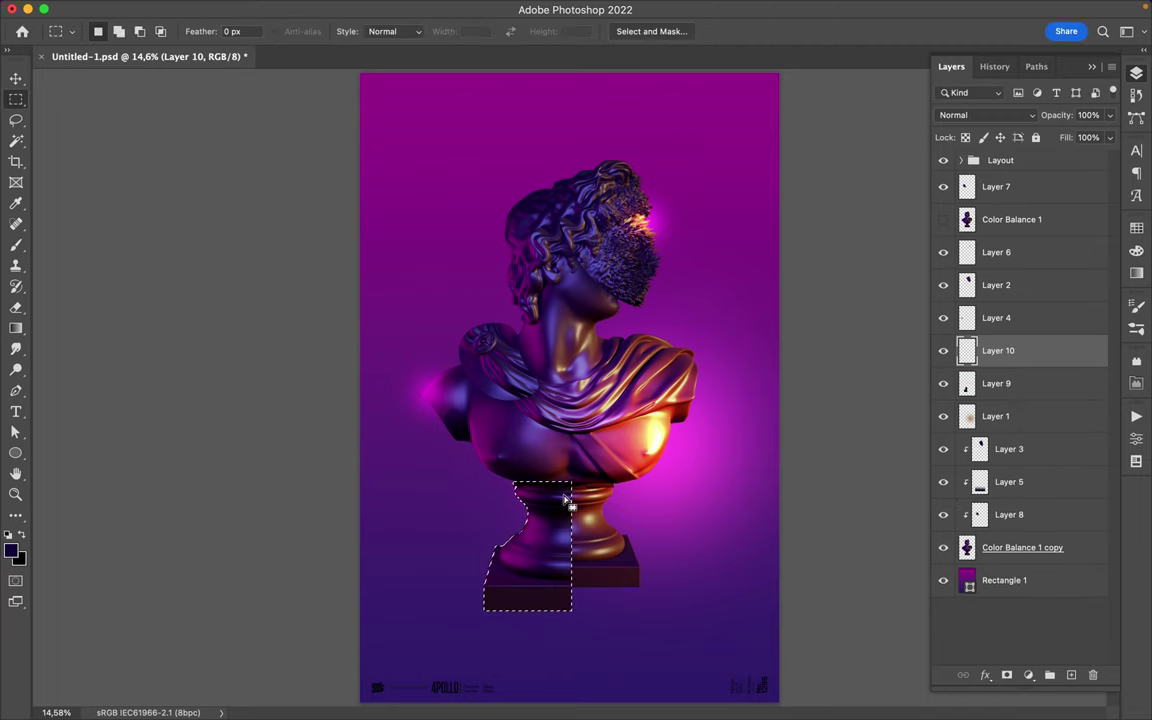
mouse_move(522, 498)
left_mouse_down()
mouse_move(568, 503)
mouse_move(521, 491)
mouse_move(544, 552)
mouse_move(527, 605)
left_mouse_up()
key("b")
key("m")
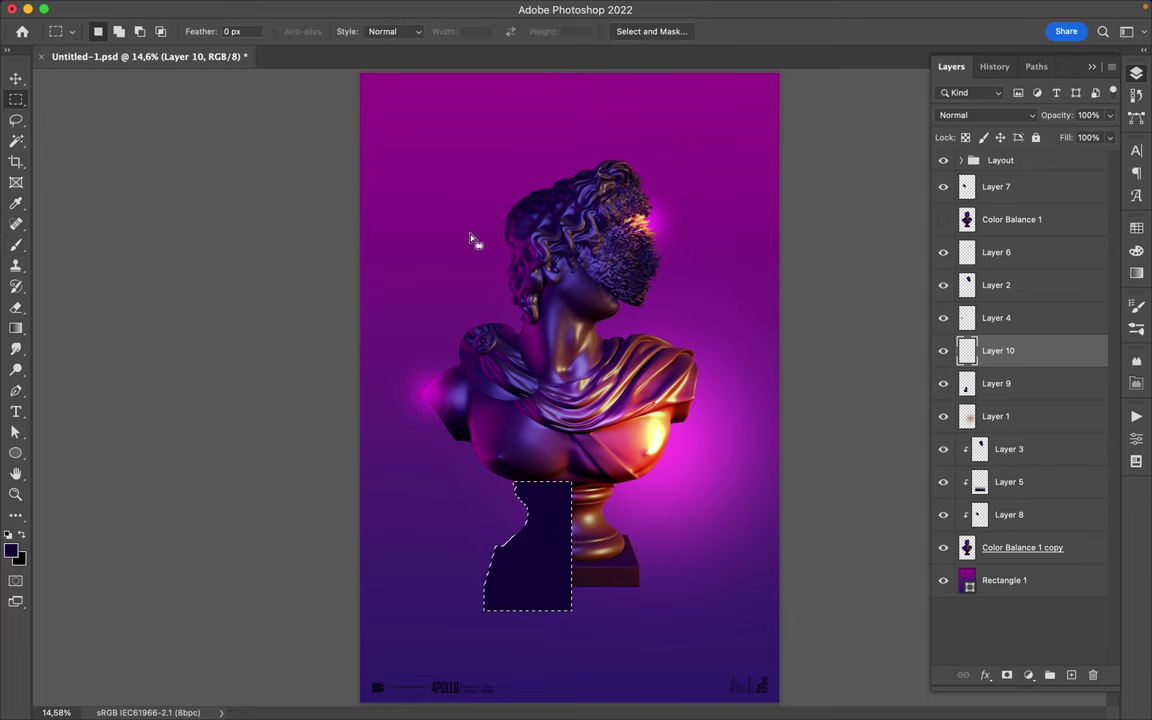
key("ctrl+d")
left_click(373, 8)
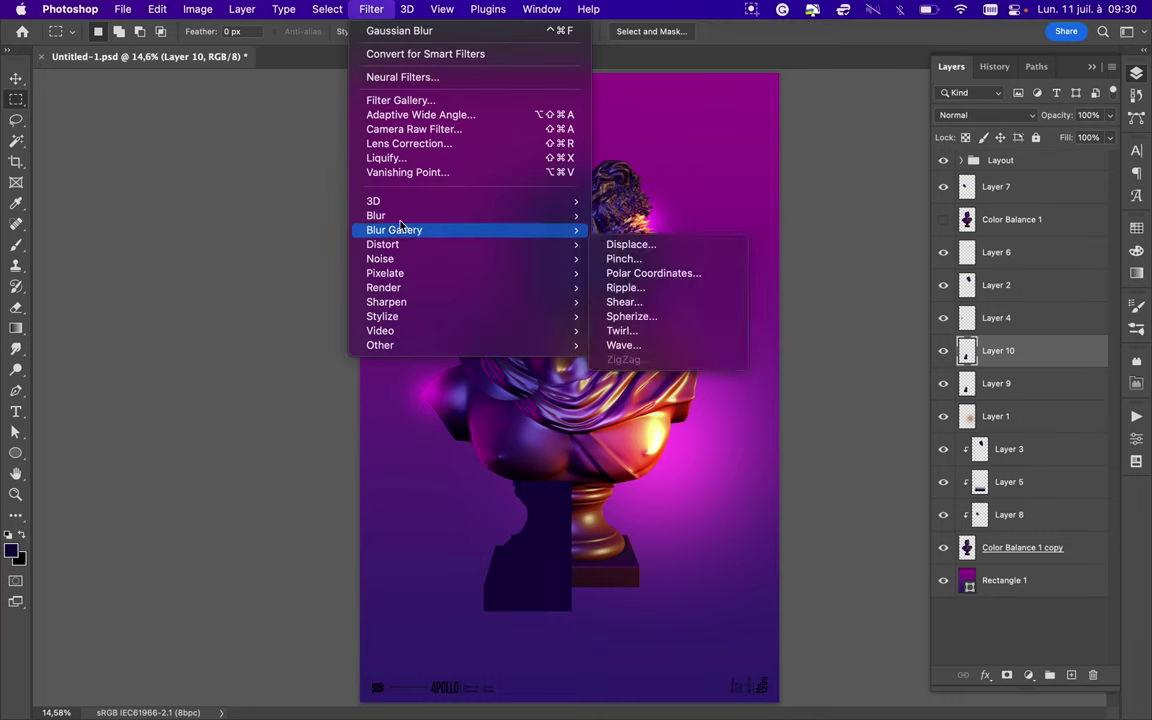
Gaussian-blur Layer 10's dark fill and move it between Layer 3 and Layer 5.
left_click(632, 270)
left_click(1010, 89)
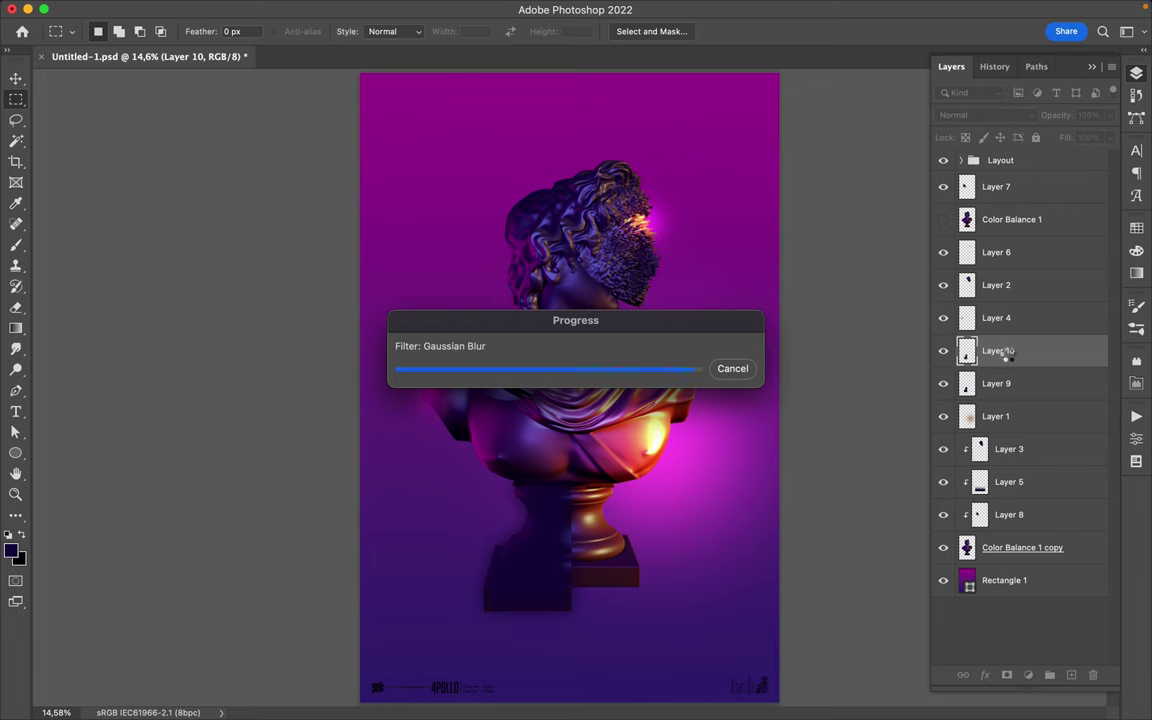
left_click_drag(1003, 352, 1014, 468)
key("v")
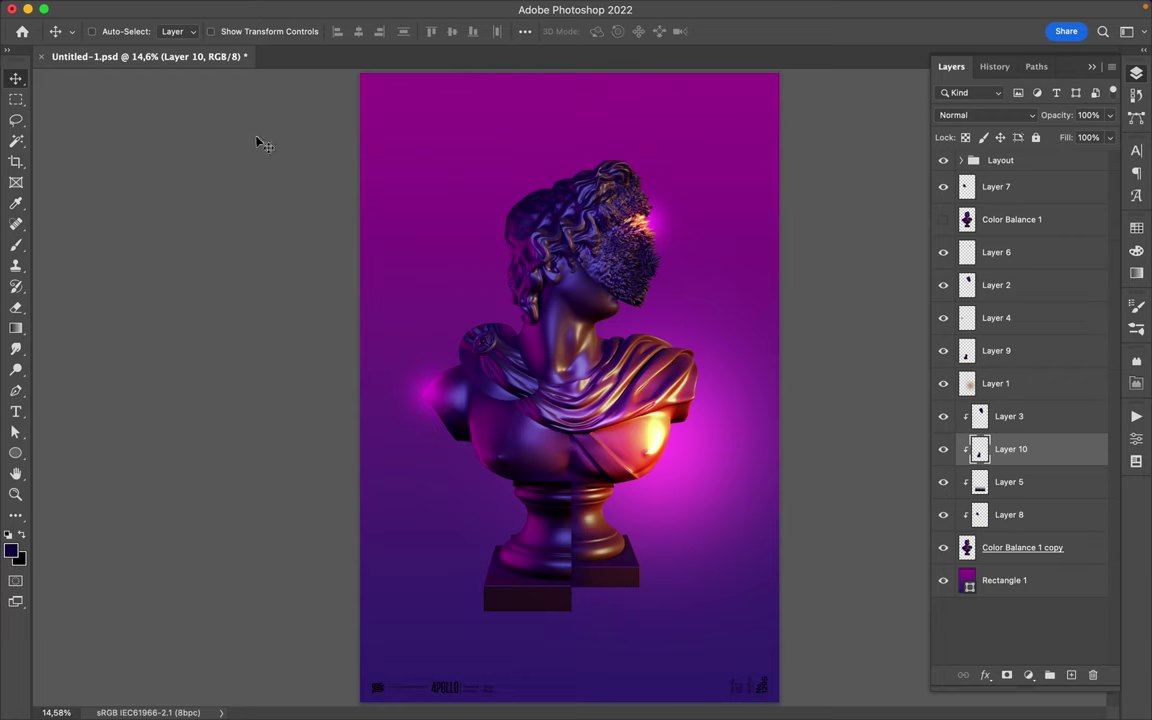
left_click(1028, 588)
Save the document and duplicate Rectangle 1 as Rectangle 1 copy.
key("super+s")
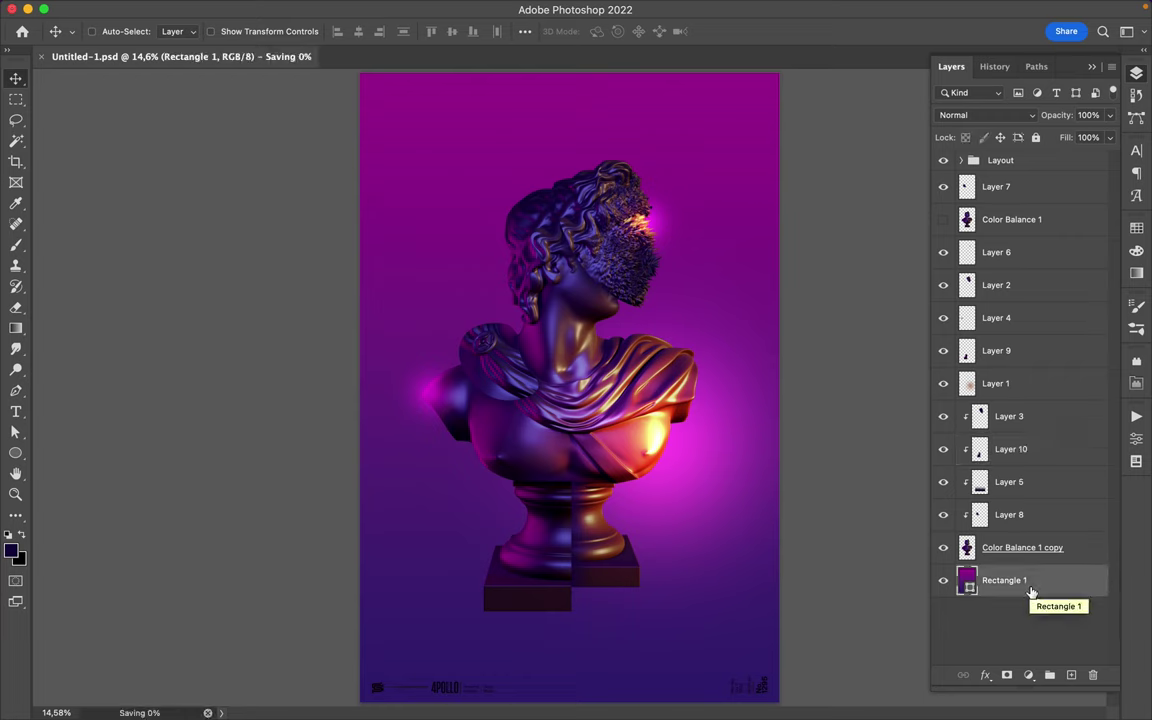
left_click_drag(1031, 592, 985, 566)
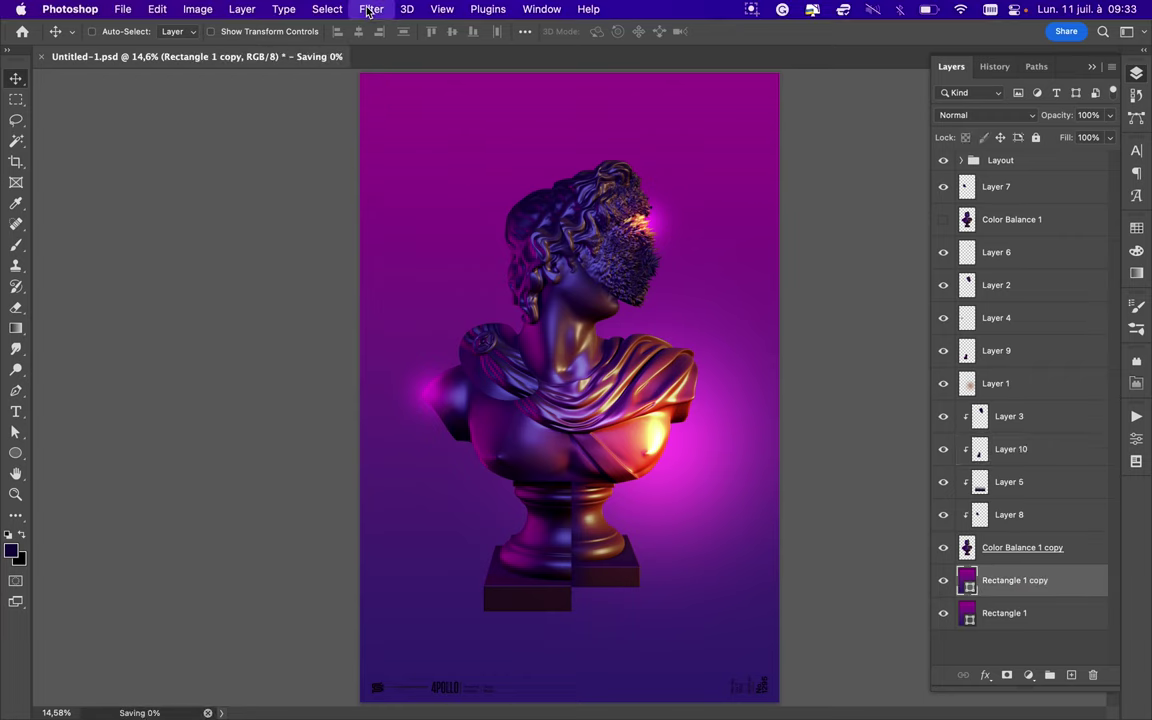
left_click(369, 9)
left_click(766, 8)
left_click(766, 8)
left_click(800, 48)
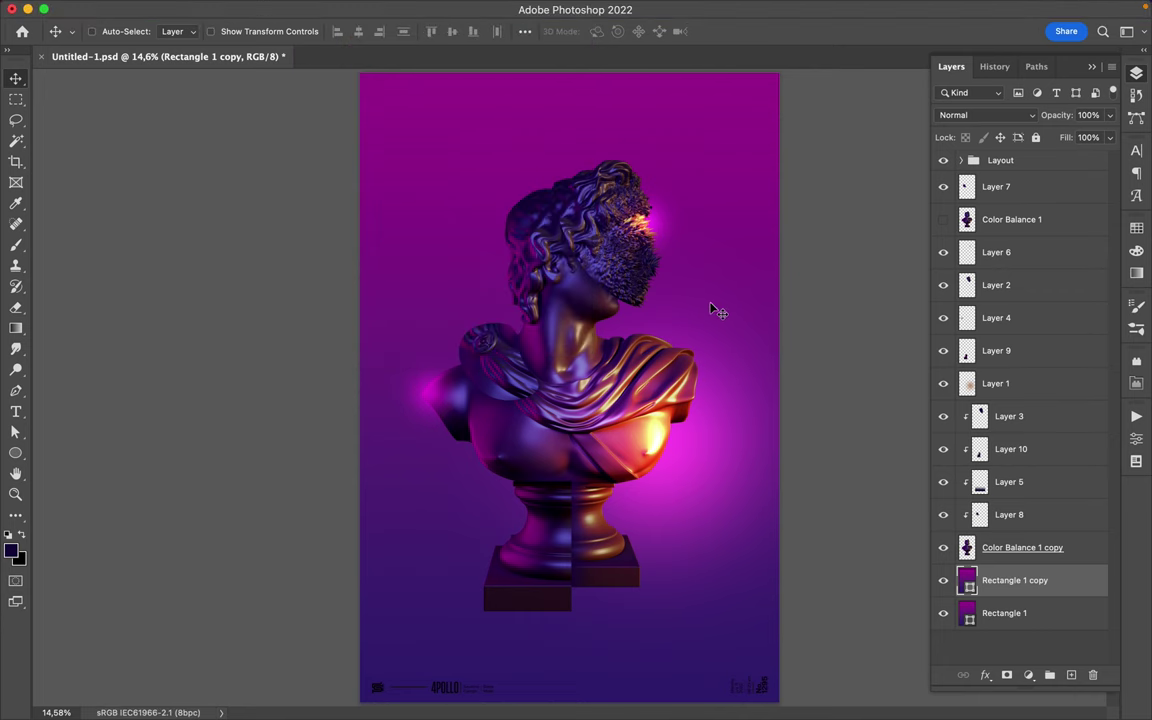
Draw a solid white ellipse beside the bust's head.
key("u")
left_click_drag(514, 298, 436, 221)
left_click(177, 31)
left_click(110, 62)
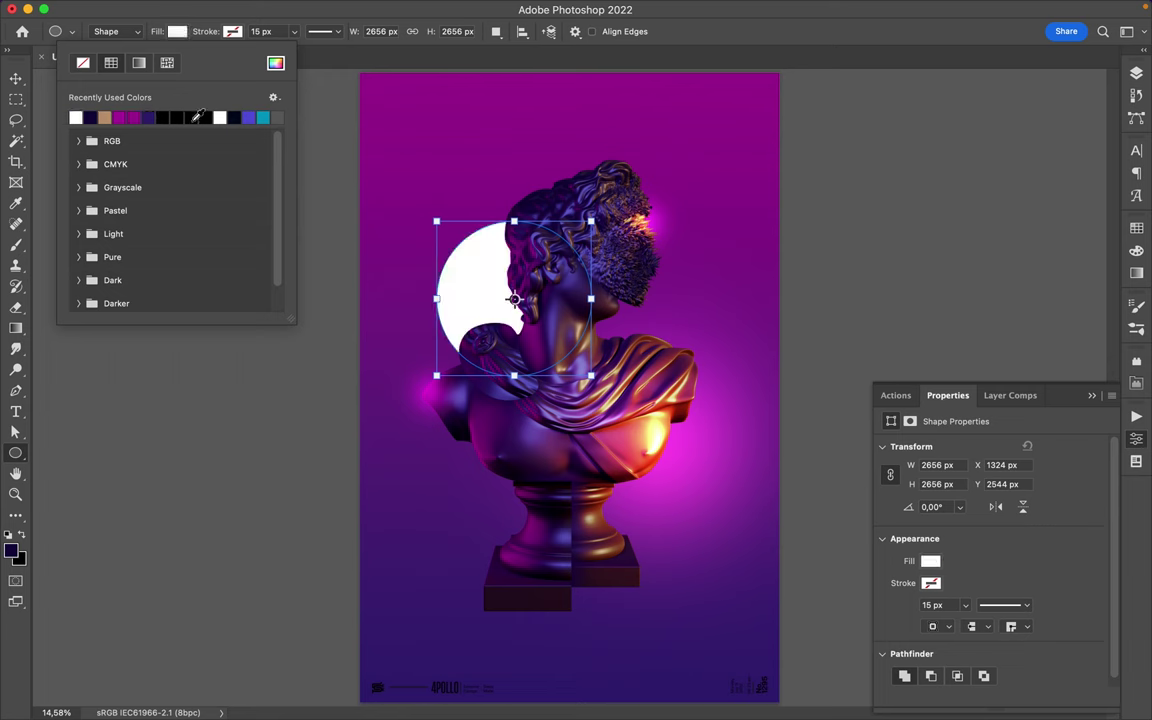
Lower Ellipse 1's fill to 26% and duplicate the circle.
key("v")
left_click(1136, 73)
left_click_drag(1109, 137, 1056, 160)
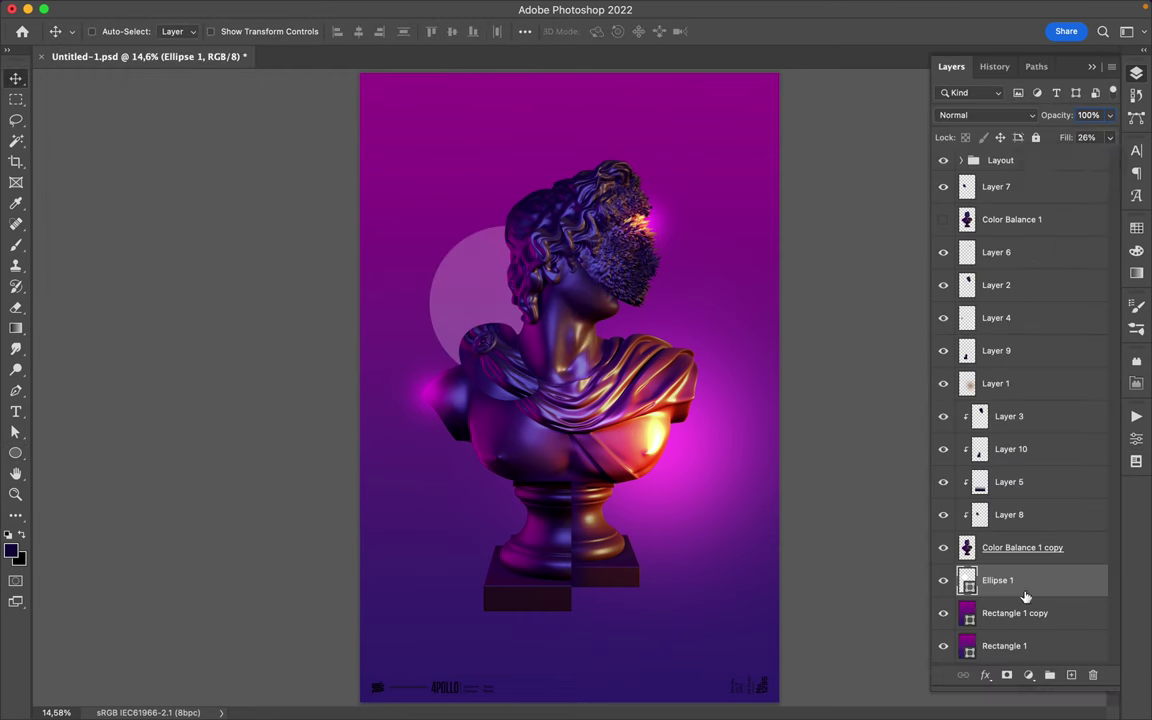
key("super+j")
Convert the circle copy to a Smart Object and apply Add Noise.
left_click(371, 9)
left_click(636, 261)
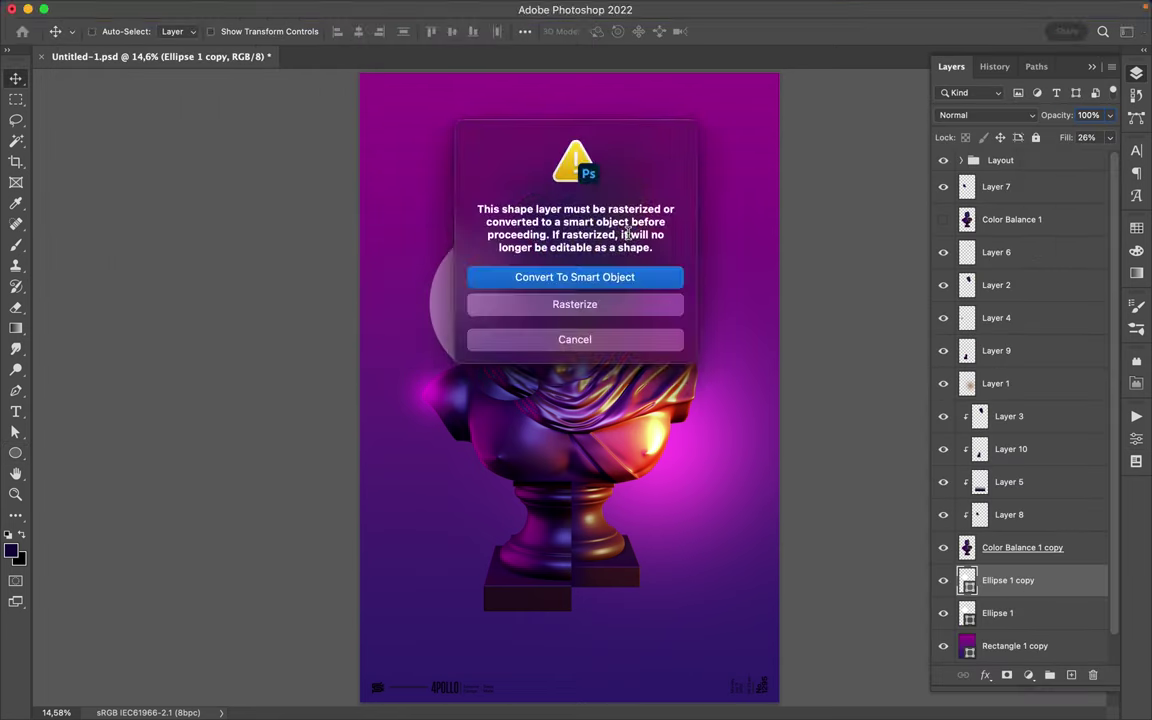
left_click(573, 337)
left_click(371, 9)
left_click(635, 258)
left_click(590, 278)
key("Return")
Apply a Blur filter to the circle copy and set its fill to 23%.
scroll(400, 180, "up", 5)
left_click(371, 9)
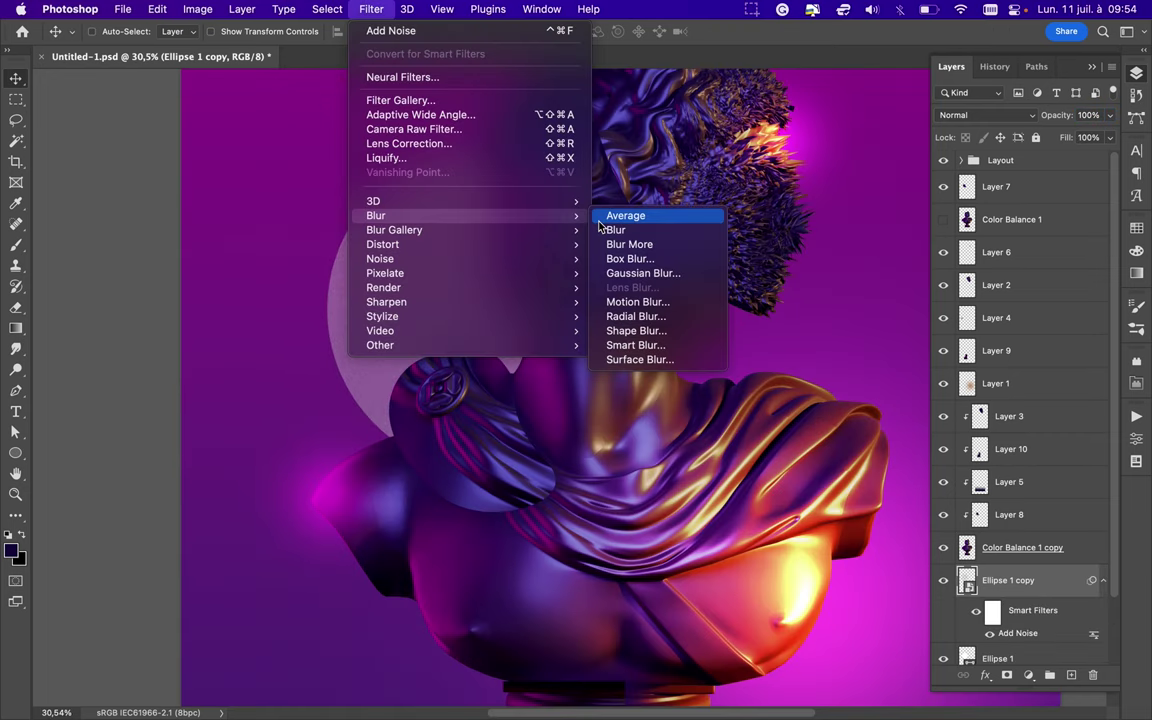
left_click(622, 231)
left_click(371, 9)
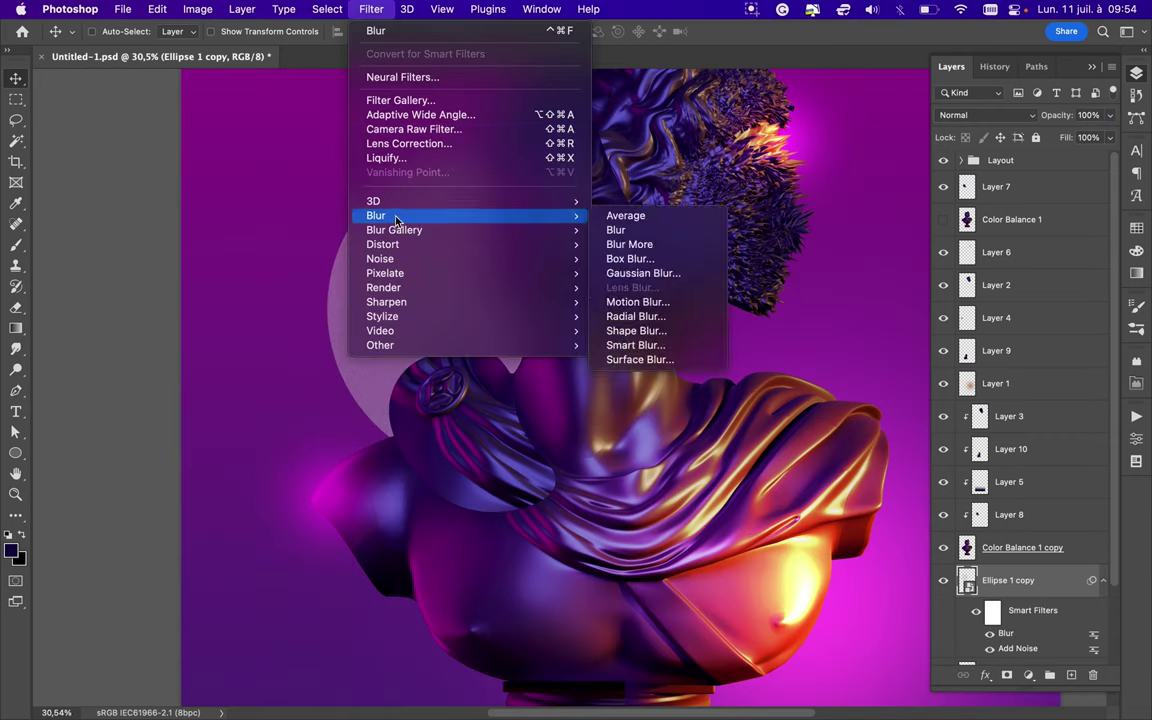
left_click(1093, 634)
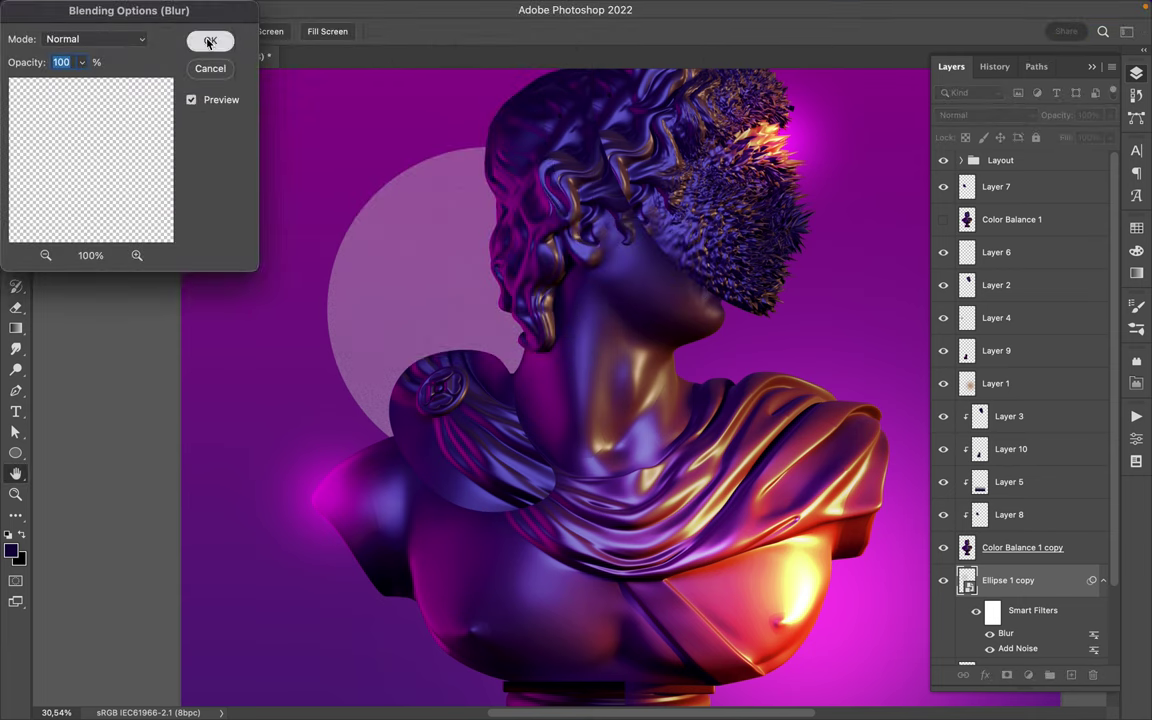
left_click(209, 43)
scroll(1020, 400, "down", 2)
left_click(1109, 137)
left_click_drag(1109, 158, 1053, 161)
key("ctrl+minus")
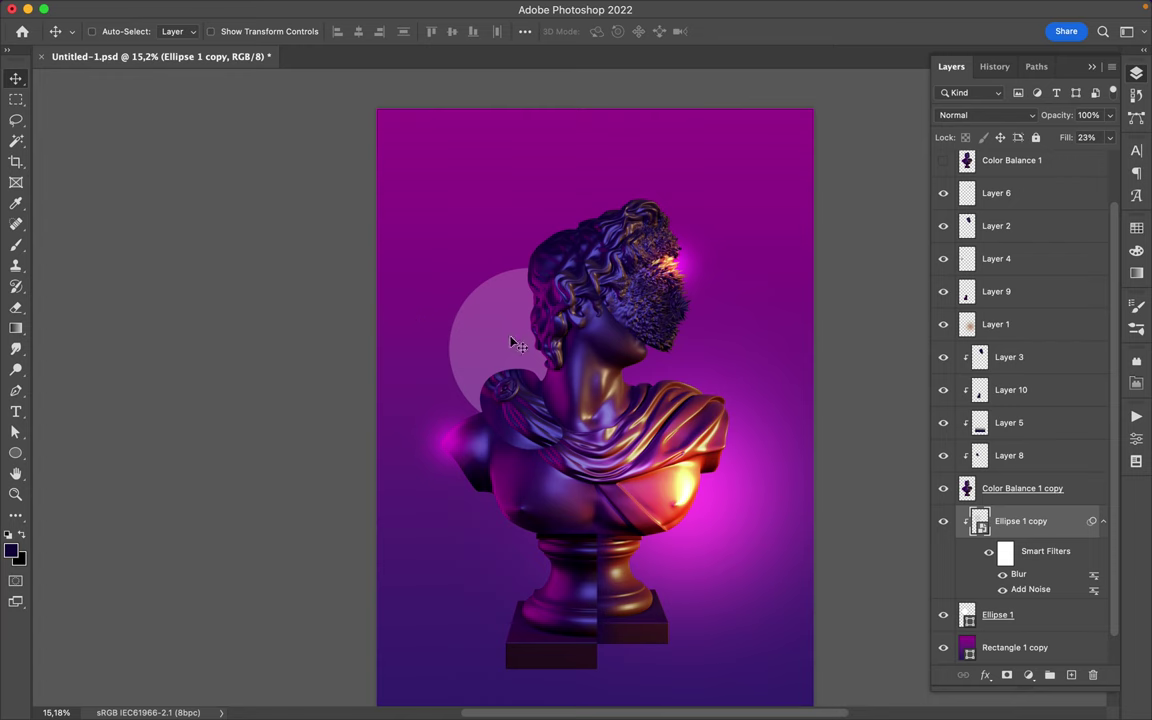
Duplicate the circle, shrink it, and move it onto the bust's chest.
key("ctrl+j")
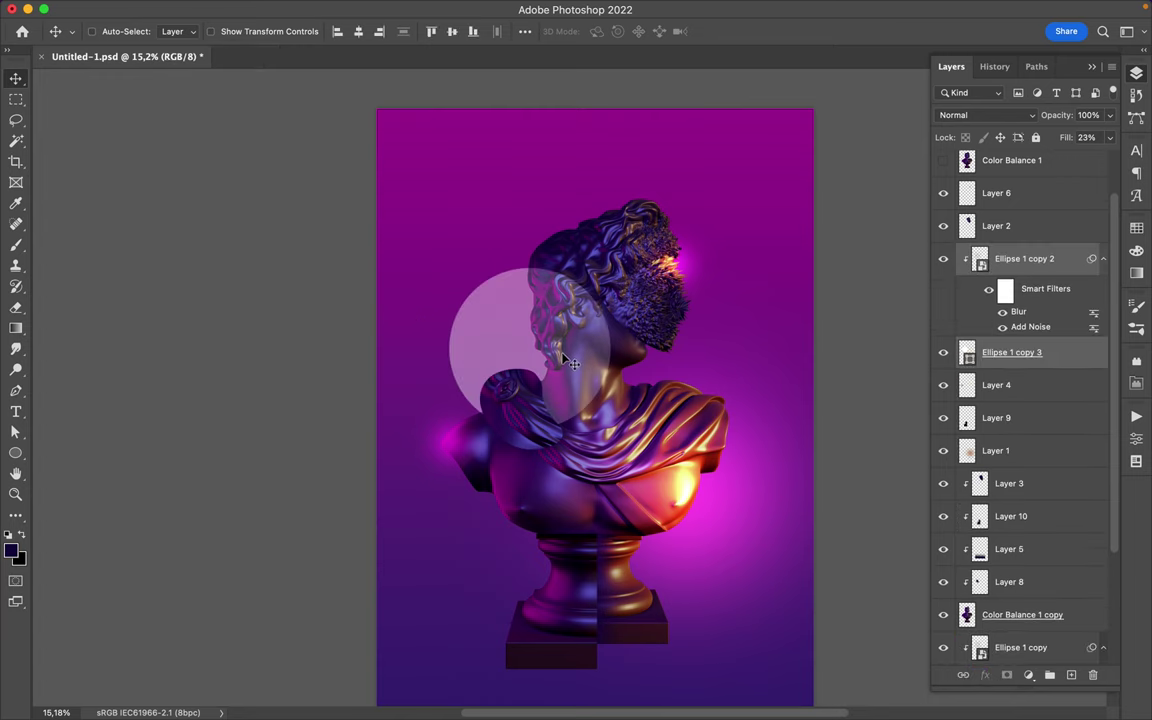
key("ctrl+t")
left_click_drag(600, 437, 594, 452)
key("Return")
left_click_drag(574, 408, 588, 468)
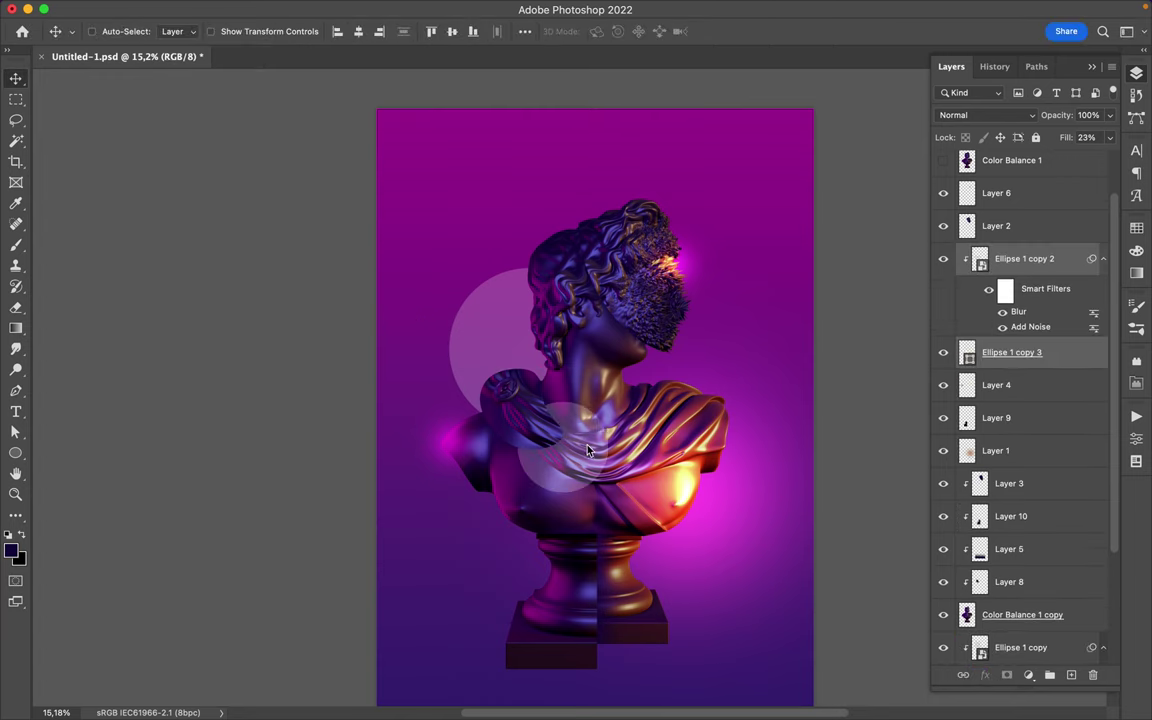
left_click(1104, 260)
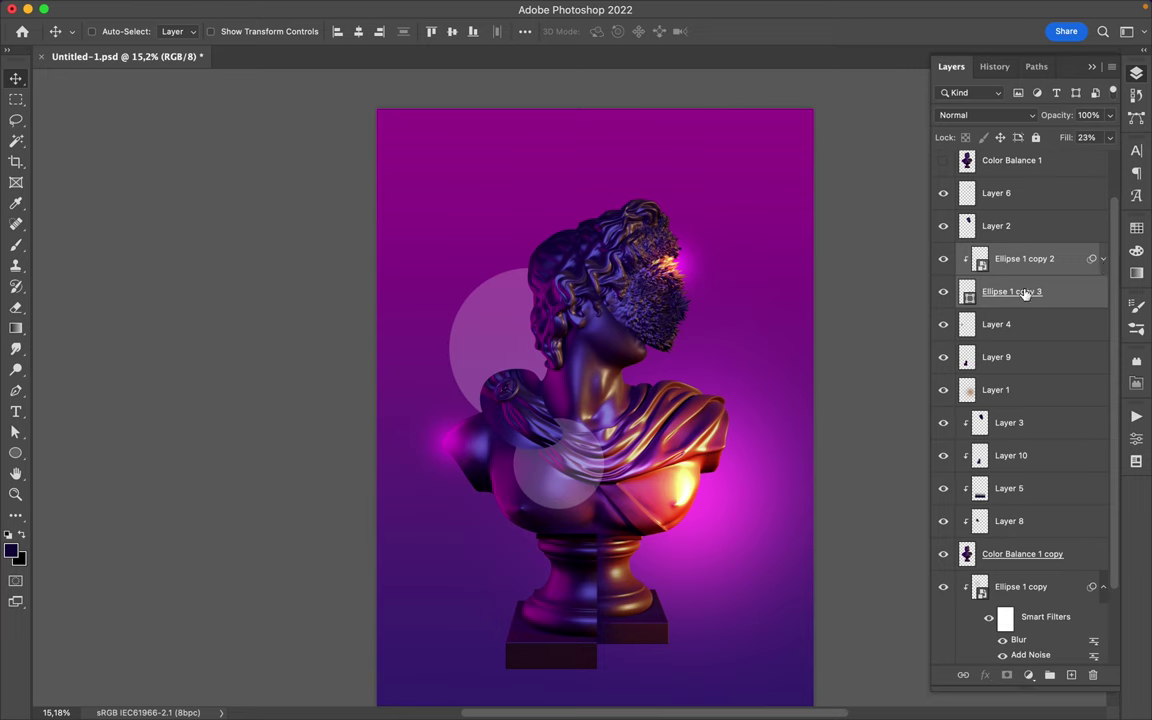
Duplicate the circle pair again and place a small resized copy beside the face.
left_click_drag(1025, 293, 1012, 182)
left_click_drag(525, 505, 698, 320)
key("ctrl+t")
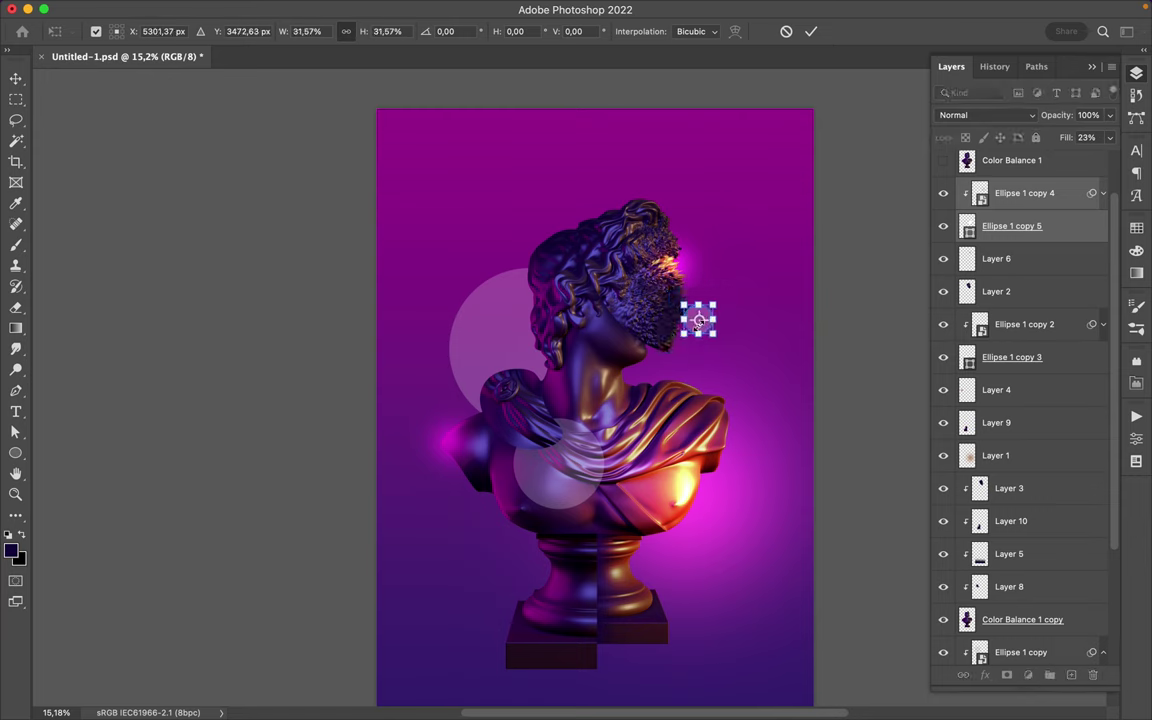
key("Return")
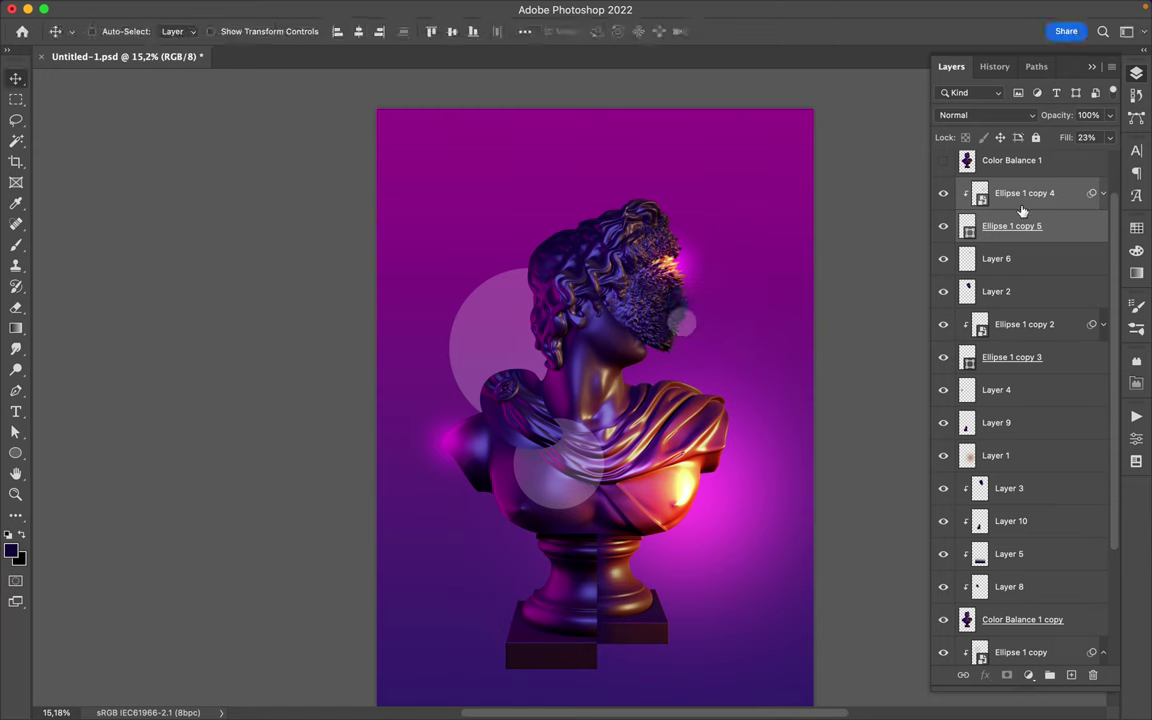
left_click_drag(1015, 640, 1015, 638)
Move the Ellipse 1 copy 2 and copy 3 pair up and right.
left_click(1010, 258)
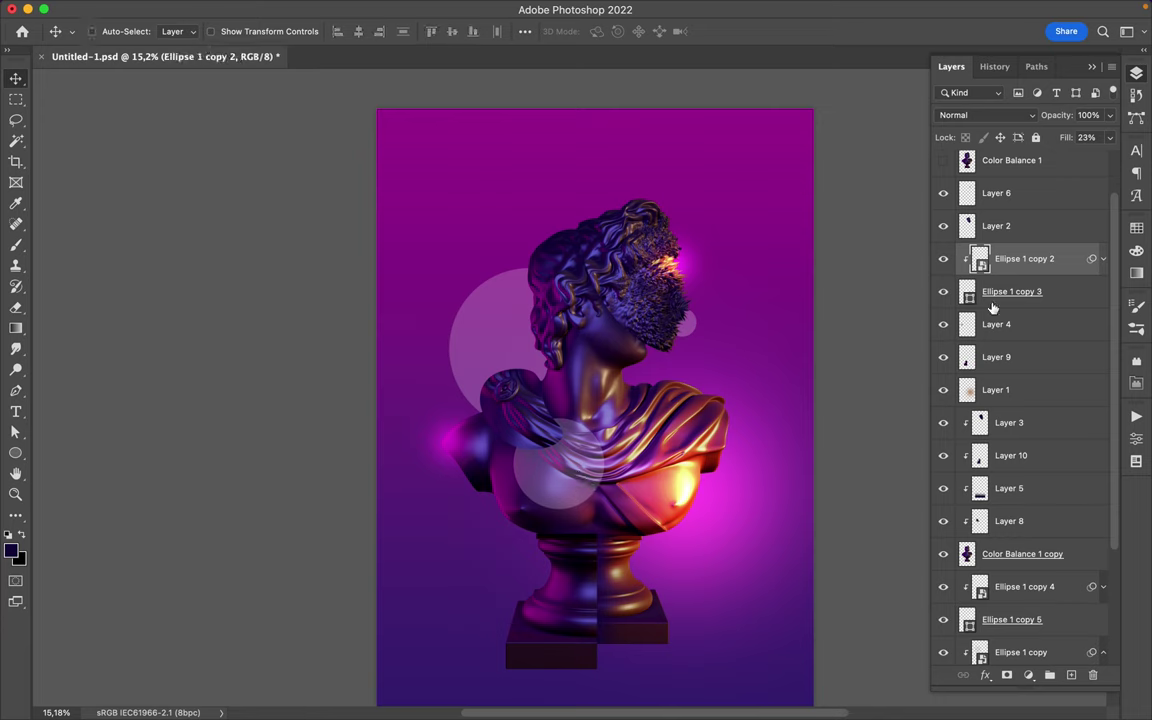
left_click(1052, 295, "shift")
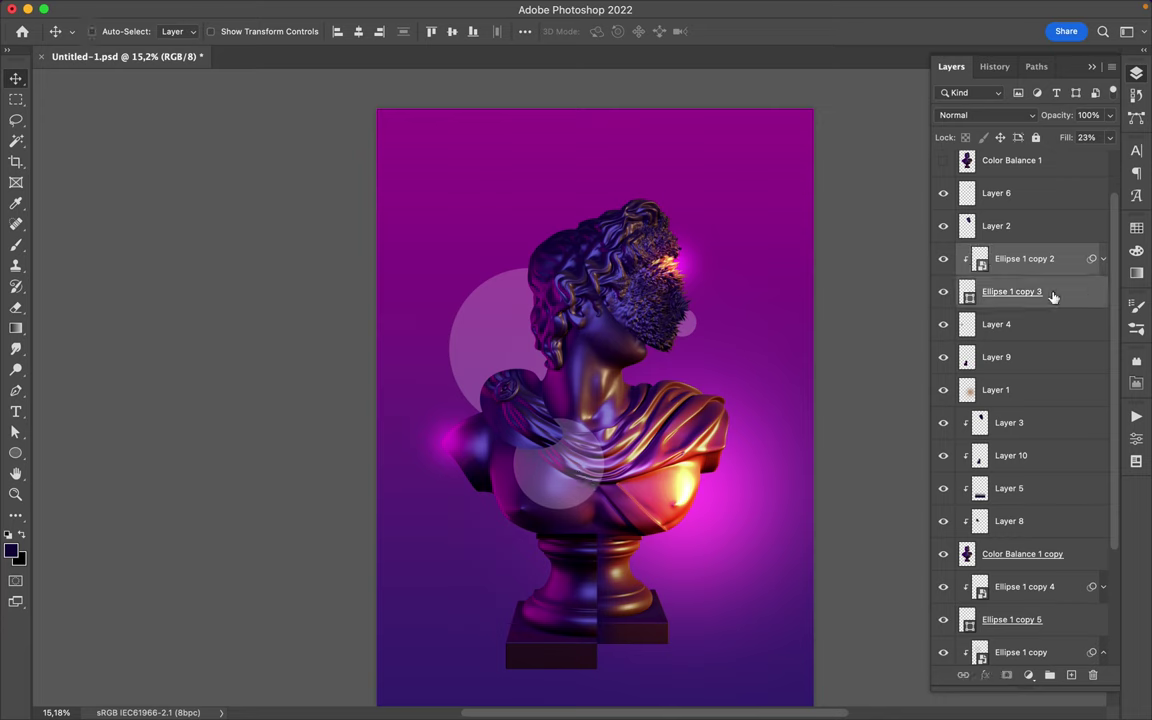
left_click_drag(616, 487, 662, 465)
Stack a Layer 8 copy above Ellipse 1 copy 2 and shift the drape circle pair left.
left_click(1009, 520)
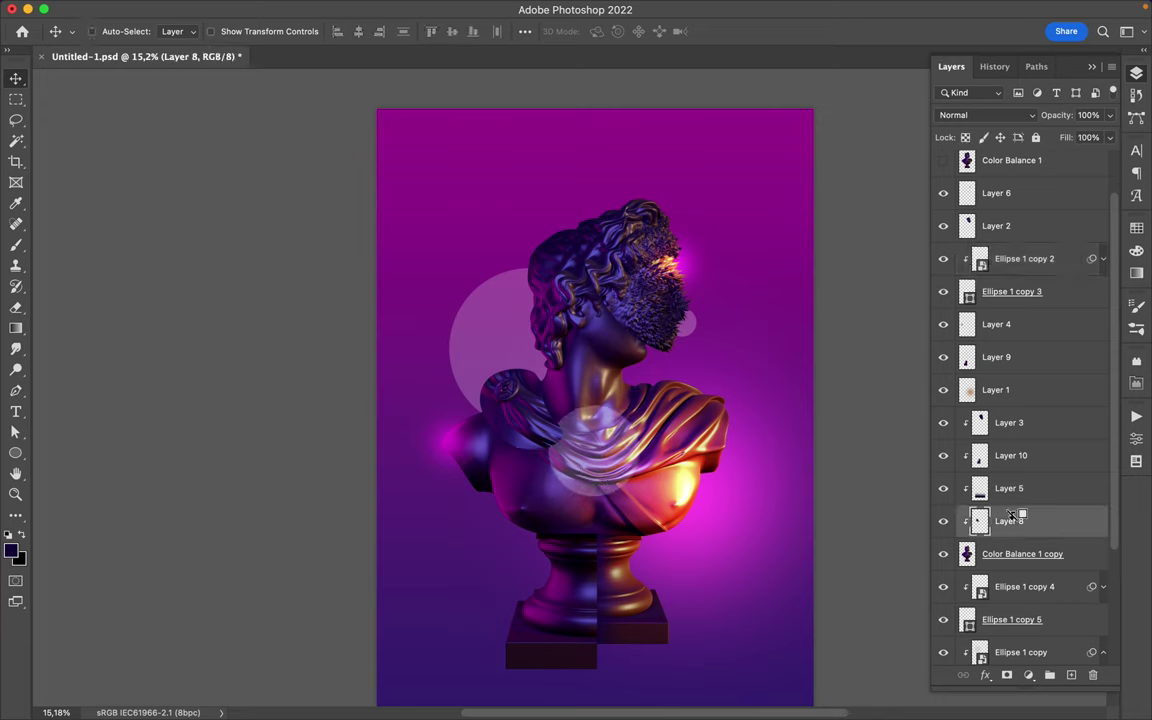
left_click_drag(1009, 521, 1010, 276)
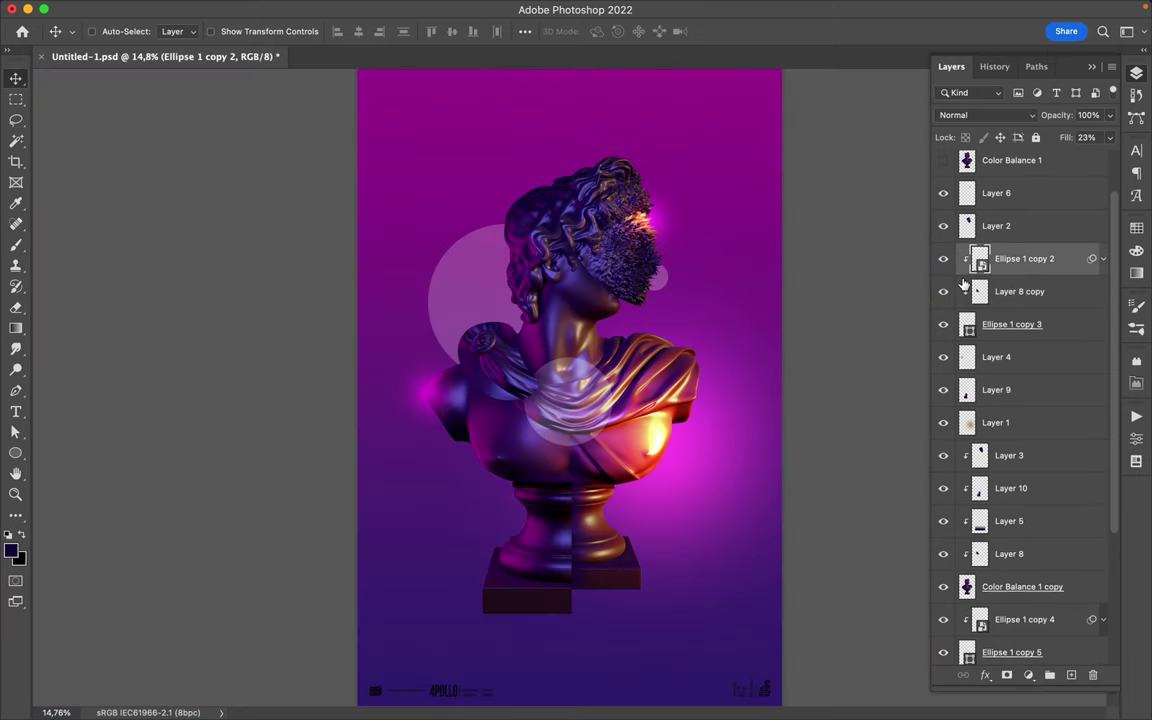
left_click_drag(1020, 291, 1010, 250)
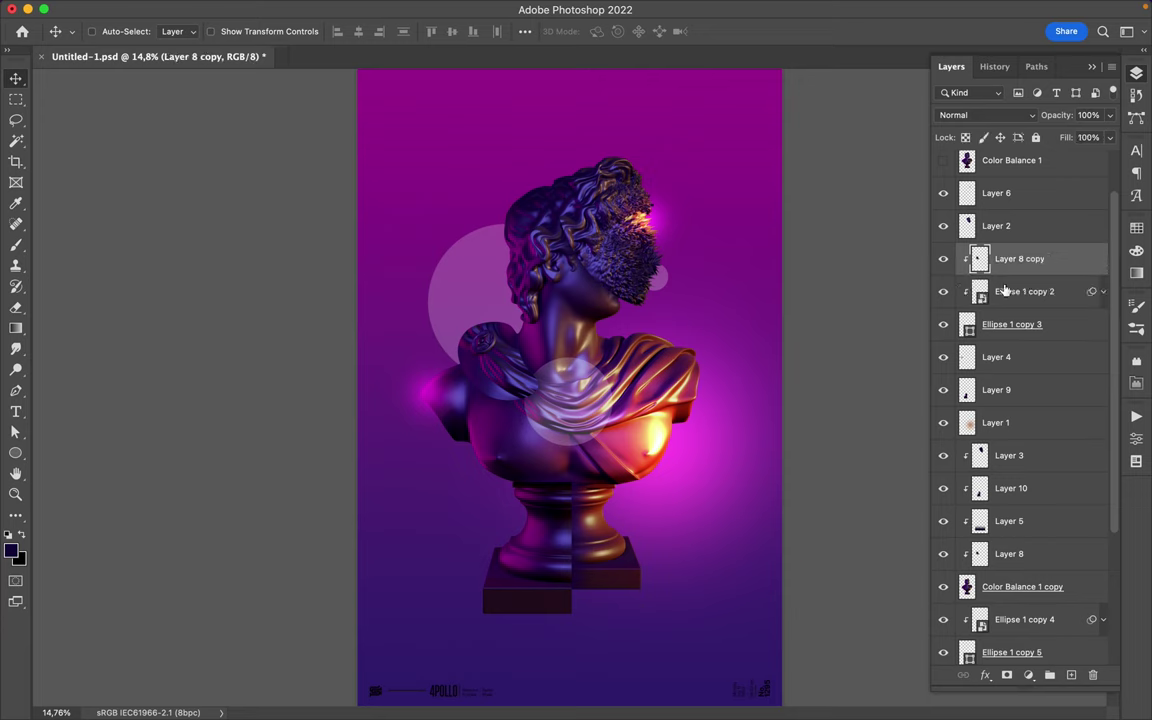
left_click(1020, 291)
left_click(1010, 324, "shift")
left_click_drag(600, 400, 565, 400)
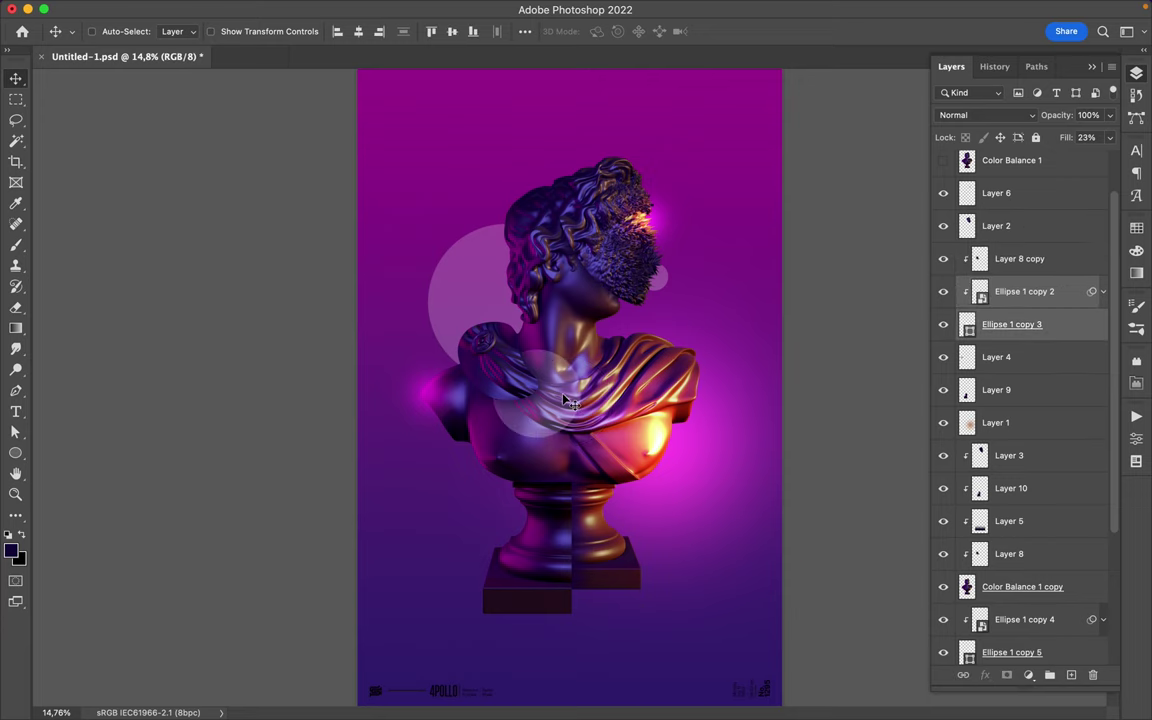
Shrink the Ellipse 1 copy 4 and 5 circle near the neck to about 54%, nudging it left.
left_click(1020, 619)
left_click(1012, 652, "shift")
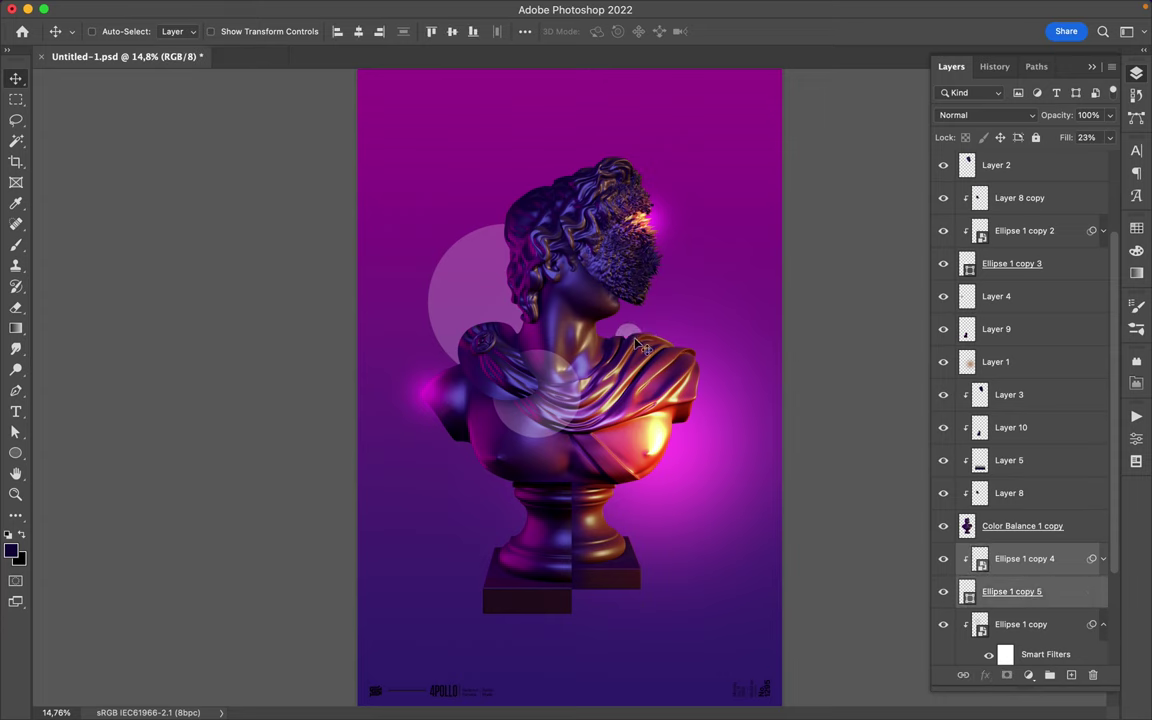
key("ctrl+t")
left_click_drag(645, 344, 631, 338)
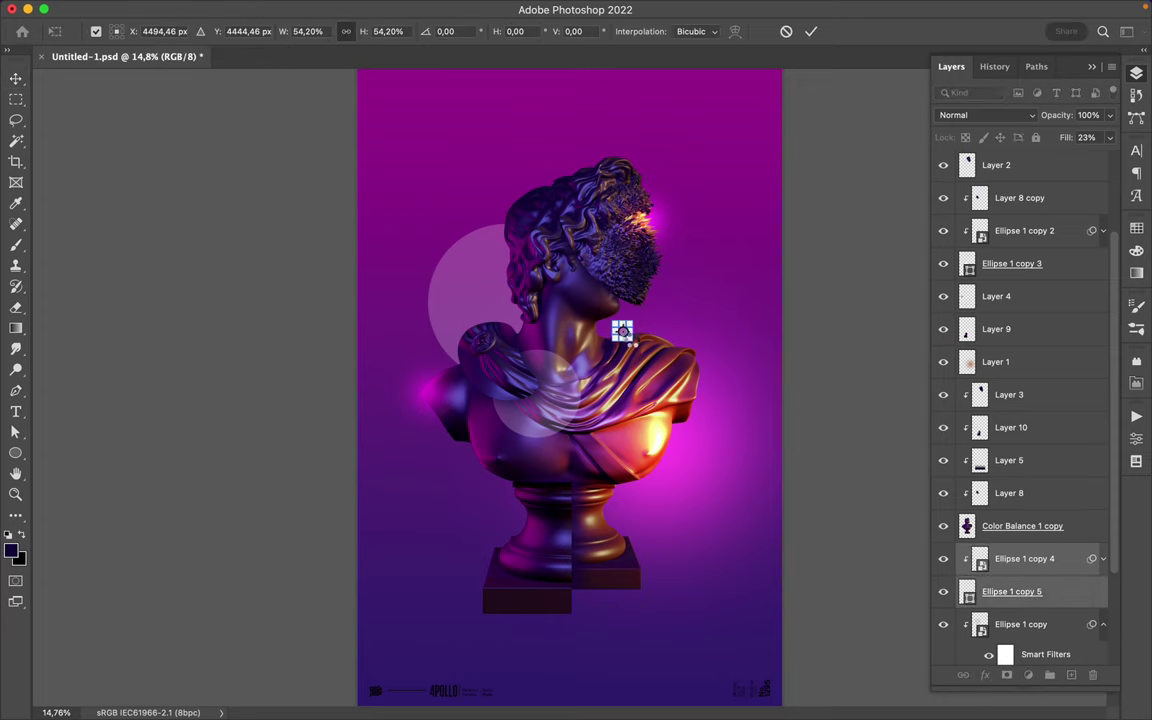
key("Return")
left_click_drag(636, 337, 628, 338)
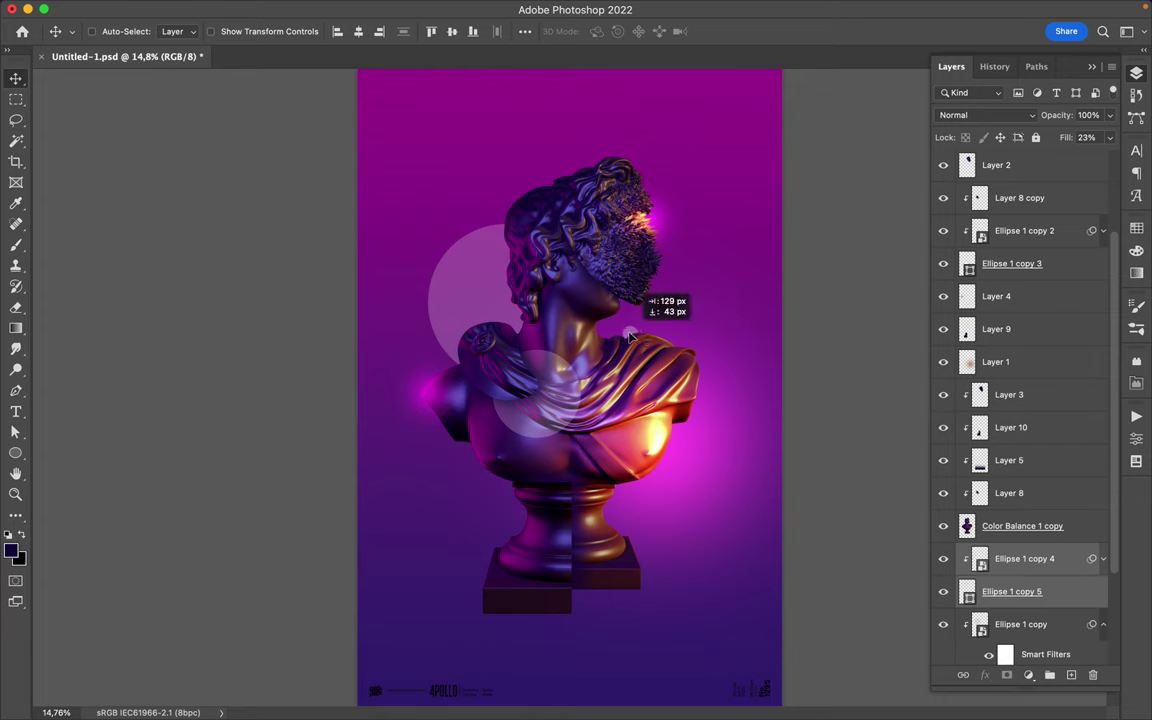
scroll(1020, 300, "up", 3)
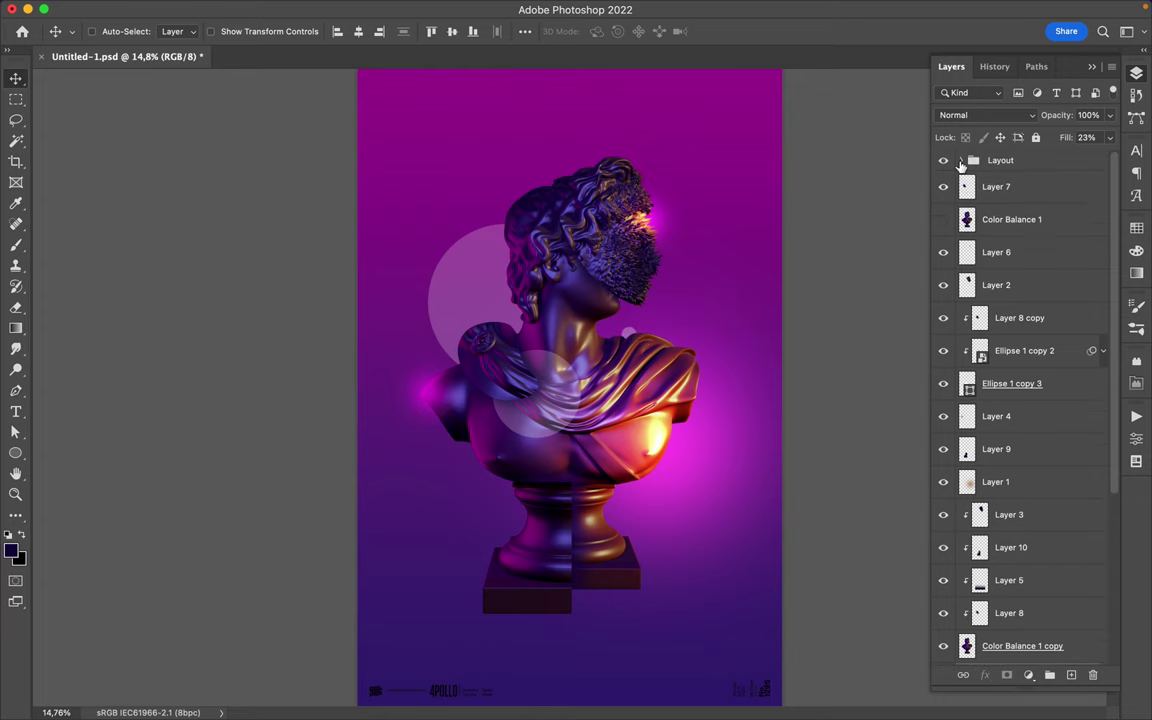
Make the 4POLLO, No. 1295, date, Swiss Made and 08:23 am text layers white.
left_click(961, 160)
left_click(1056, 225)
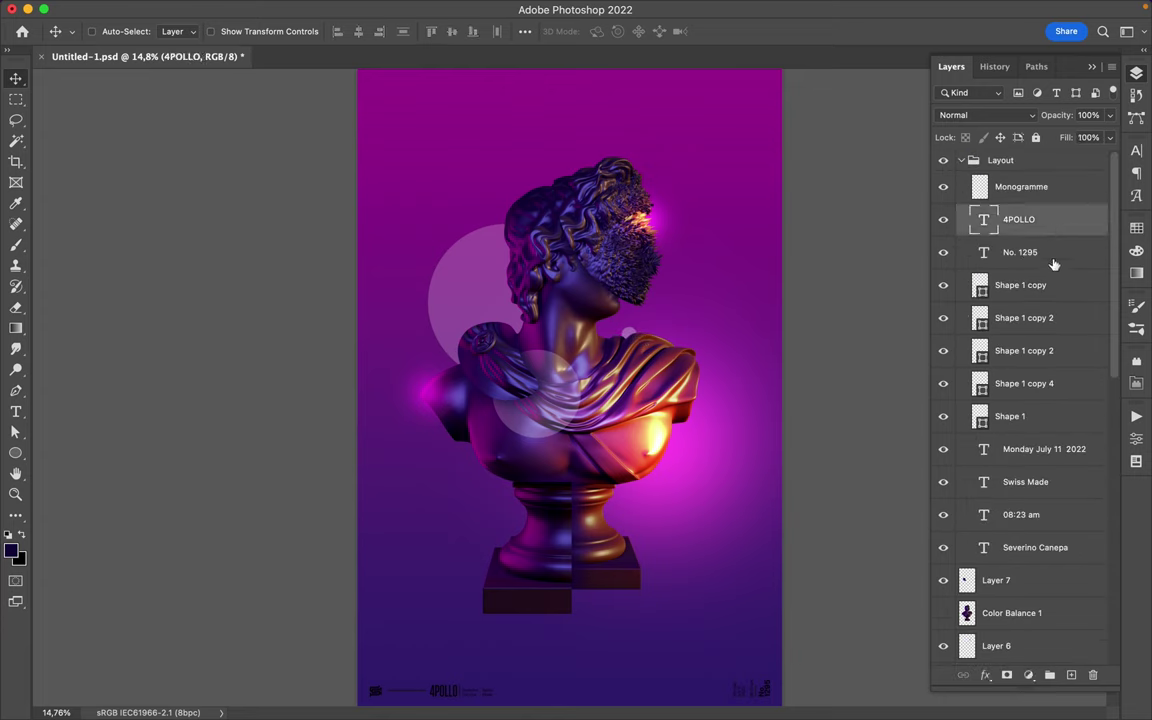
left_click(1040, 252, "super")
left_click(1050, 449, "super")
left_click(1047, 482, "super")
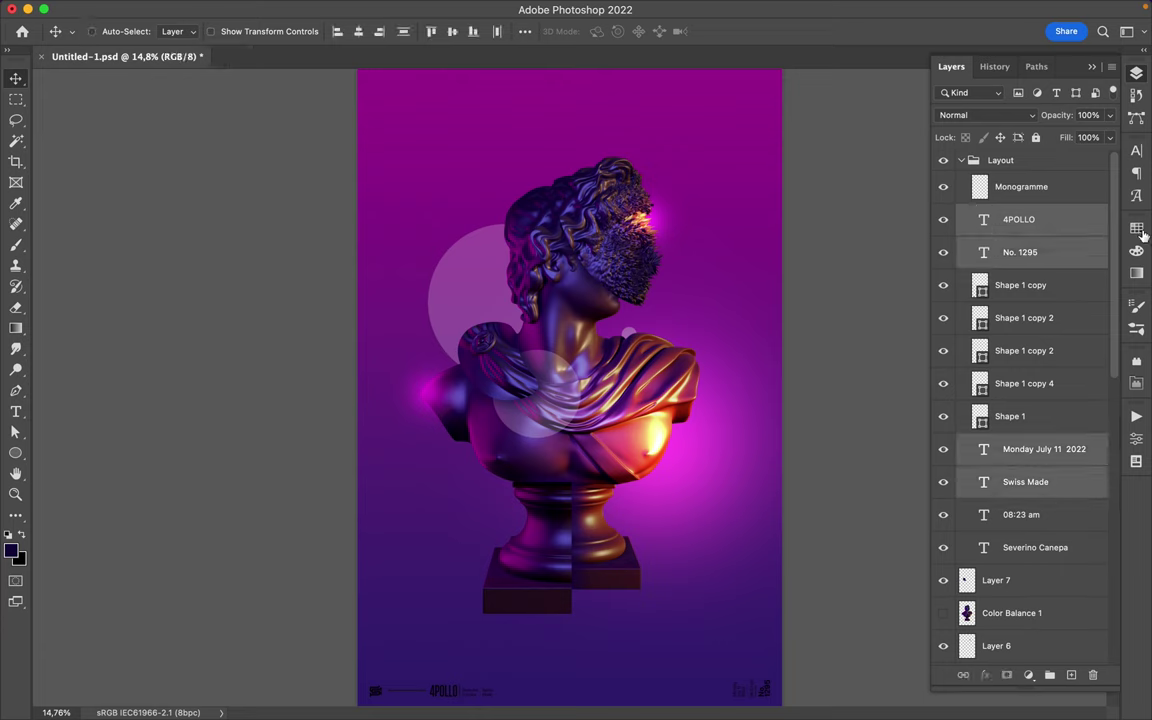
left_click(1040, 514, "super")
left_click(1136, 228)
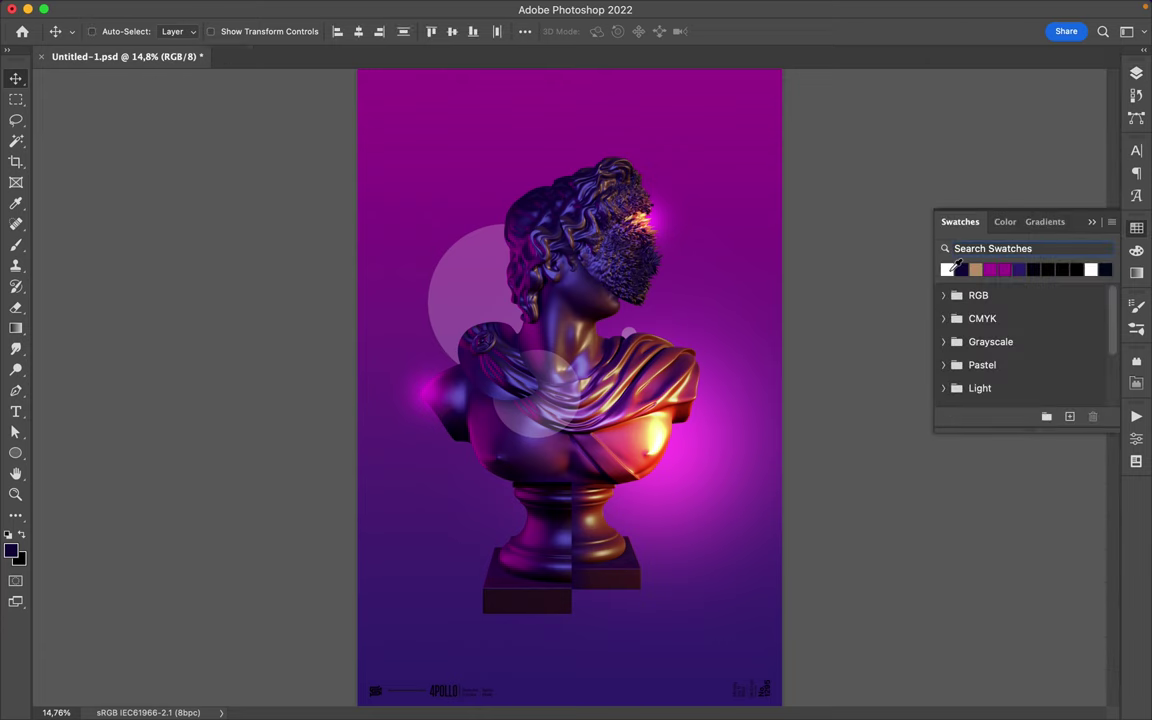
left_click(1137, 75)
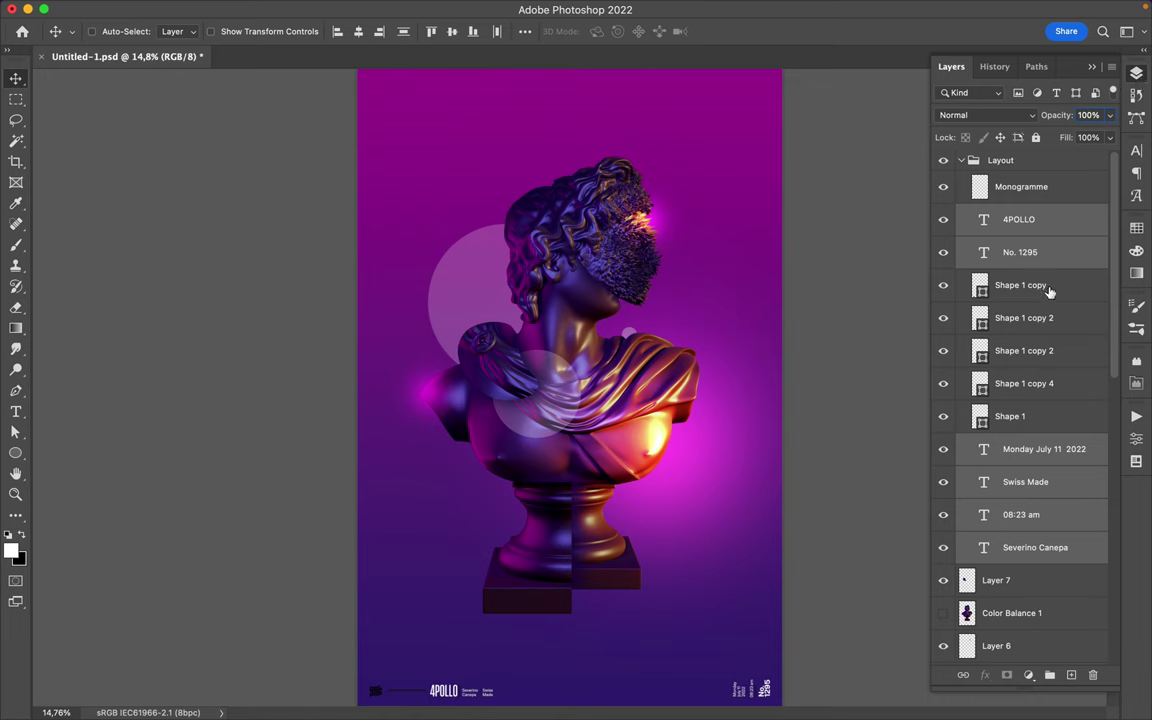
Fill all the Shape 1 line layers with white.
left_click(980, 286)
left_click(977, 415, "shift")
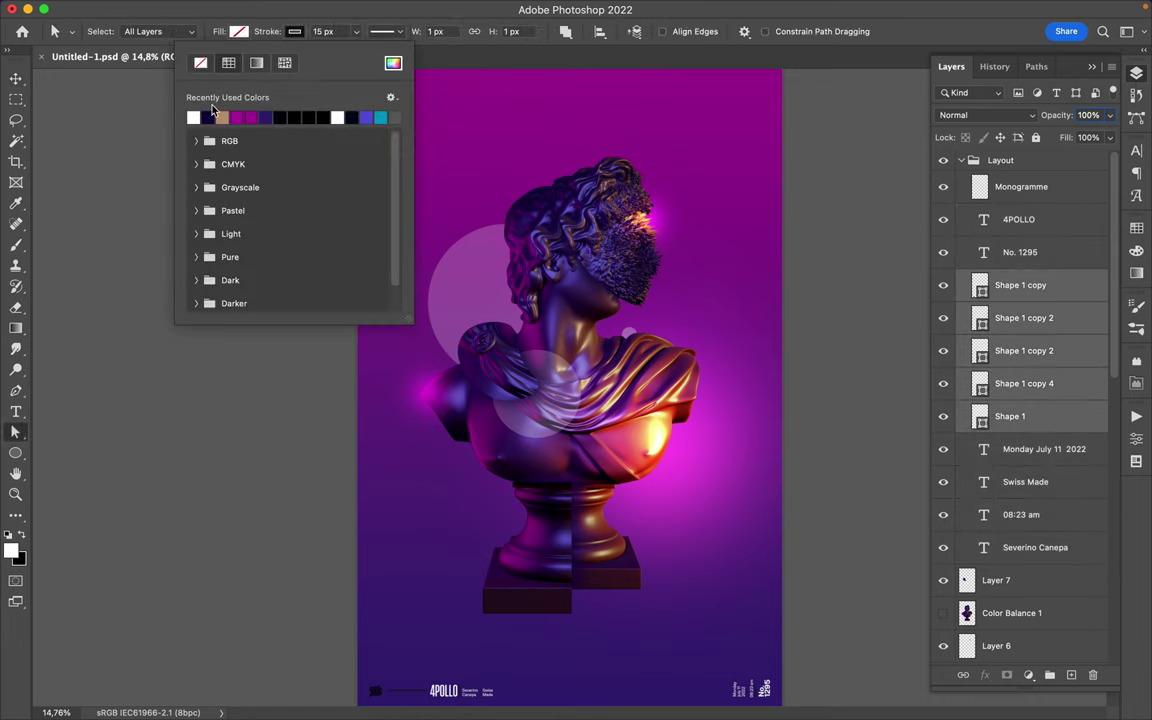
left_click(15, 432)
Draw a circle over the bottom-left monogram and clip it to the Monogramme layer.
left_click(172, 365)
right_click(15, 453)
left_click(90, 455)
left_click_drag(362, 676, 391, 705)
left_click(1136, 73)
left_click(1049, 203, "alt")
key("v")
scroll(524, 266, "down", 1)
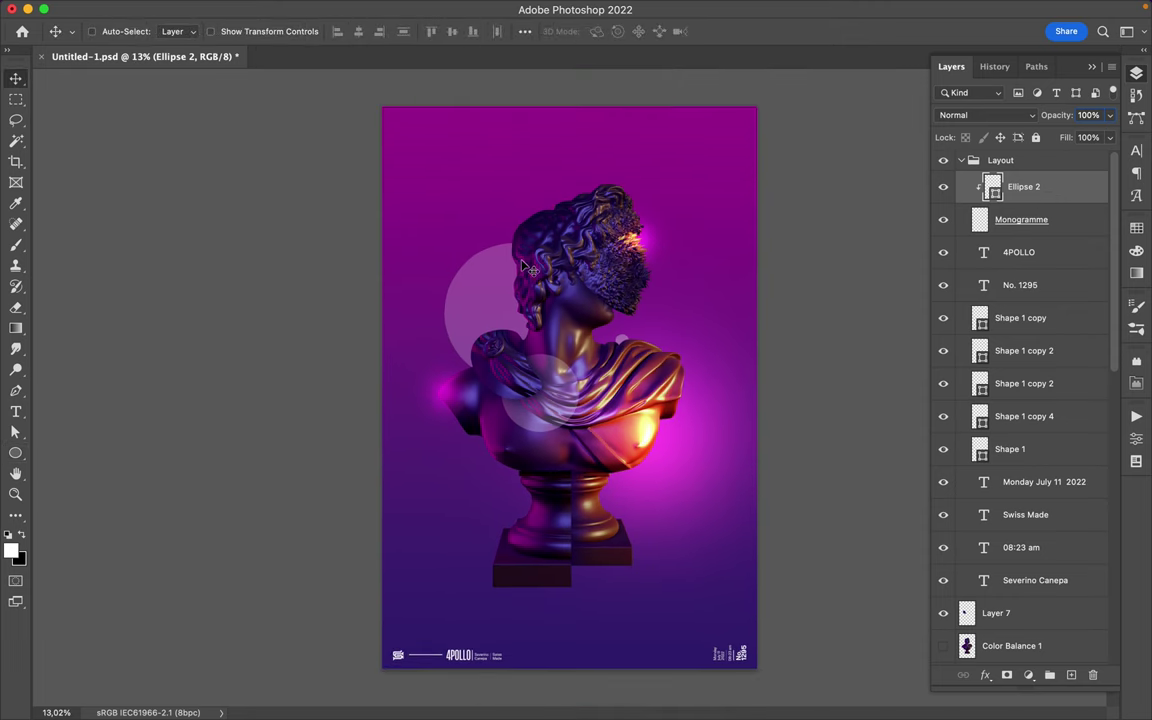
Move the Rectangle 1 copy gradient layer up above the bust layers, below Layout.
scroll(1037, 237, "down", 10)
left_click(1015, 615)
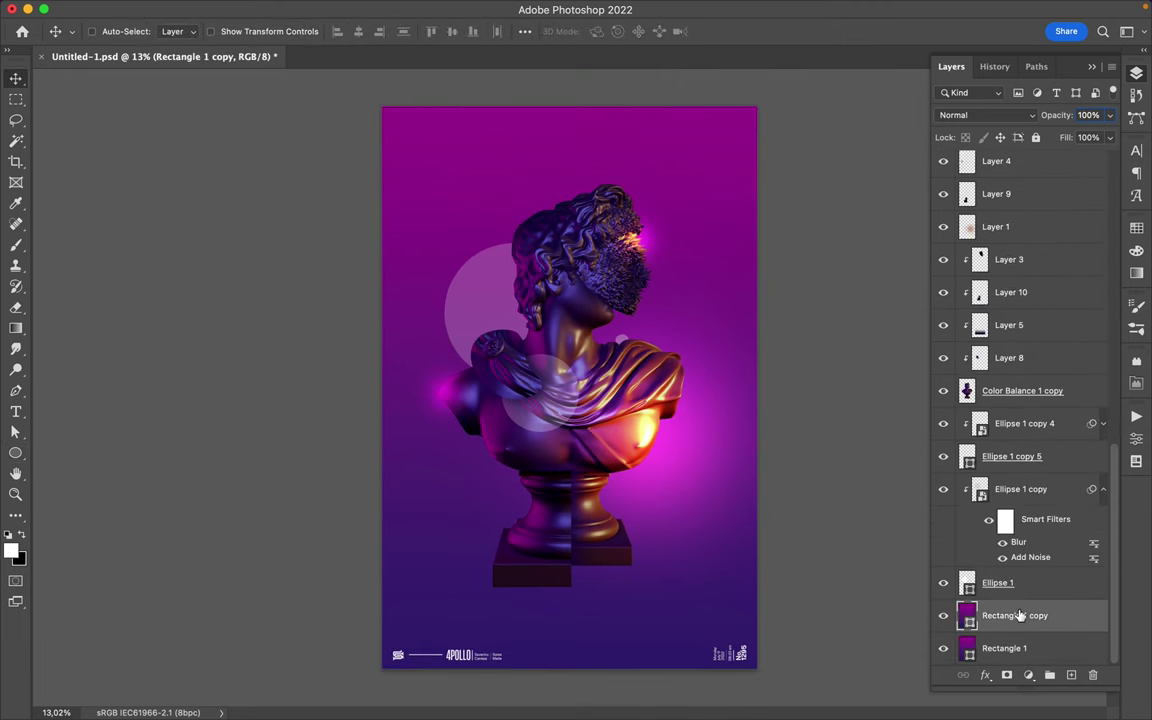
left_click_drag(1019, 615, 1037, 297)
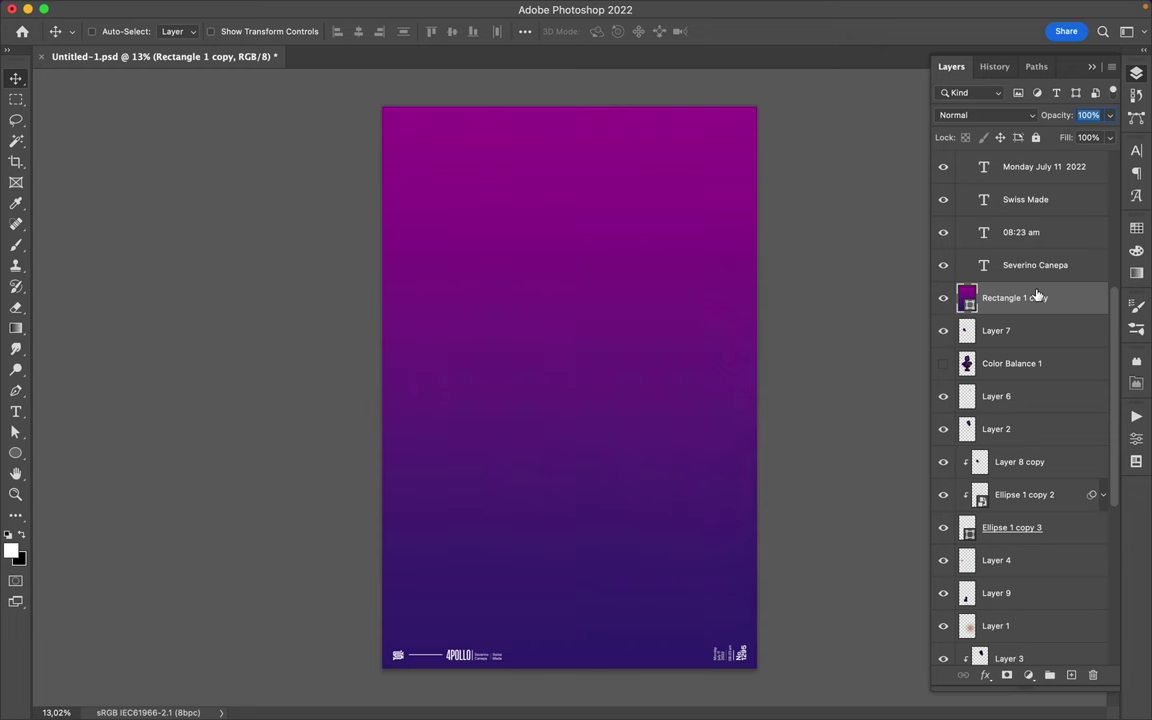
scroll(1037, 297, "up", 5)
left_click(961, 160)
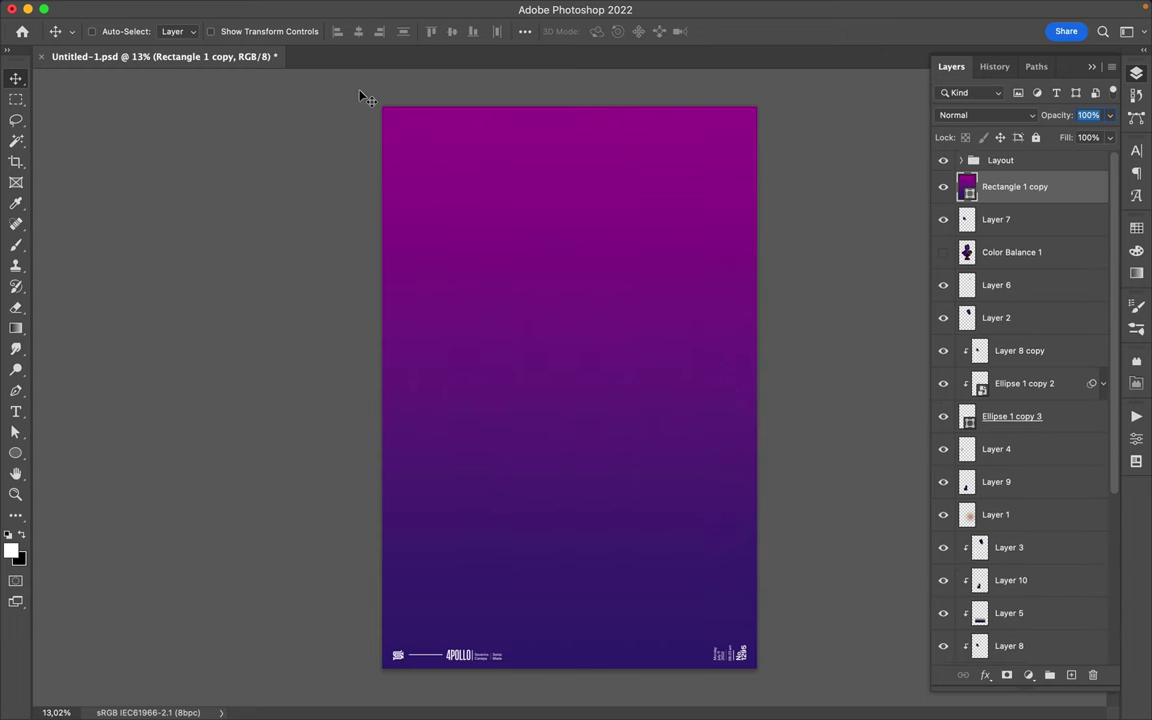
Make the Rectangle 1 copy gradient radial and reversed so magenta sits centrally.
left_click(15, 432)
left_click(239, 31)
left_click(200, 265)
left_click(167, 278)
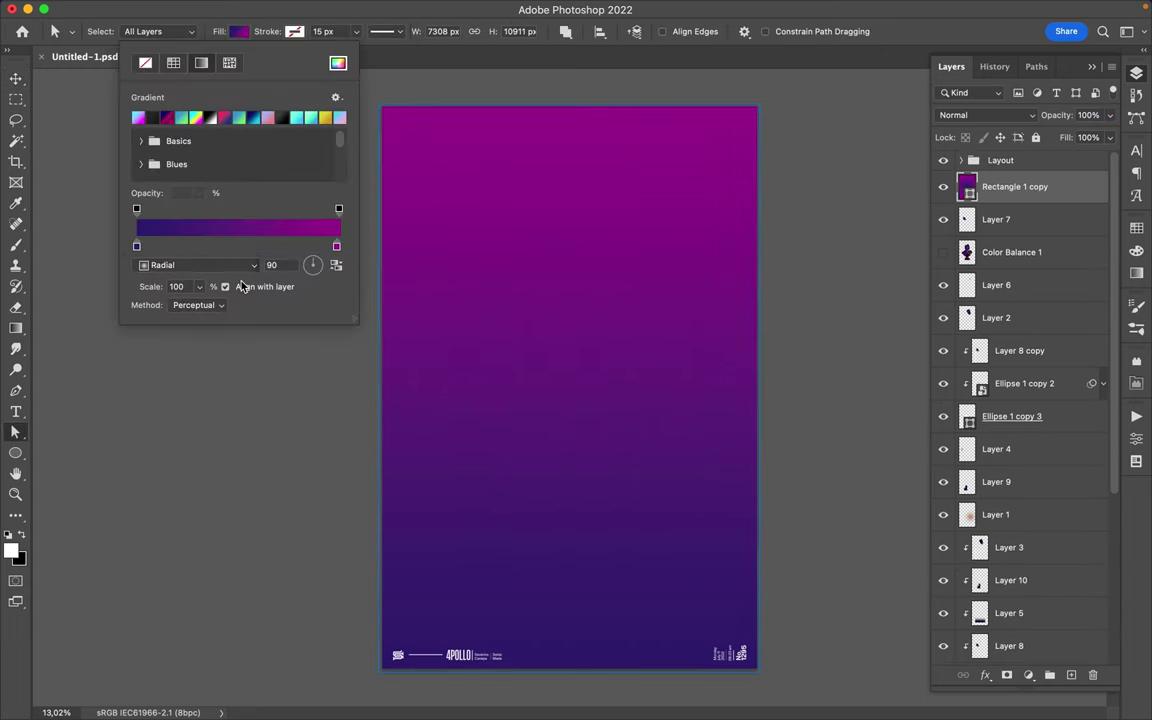
left_click(336, 265)
Set the gradient overlay's blend mode to Darker Color.
left_click(987, 115)
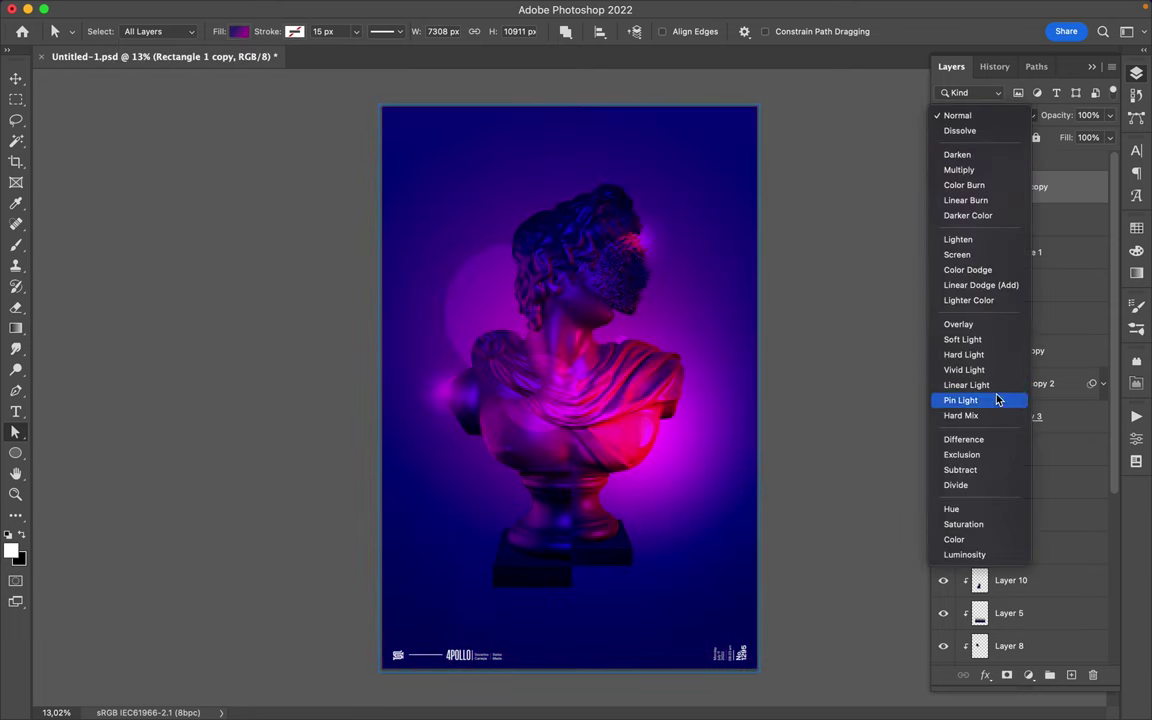
left_click(968, 215)
left_click(16, 310)
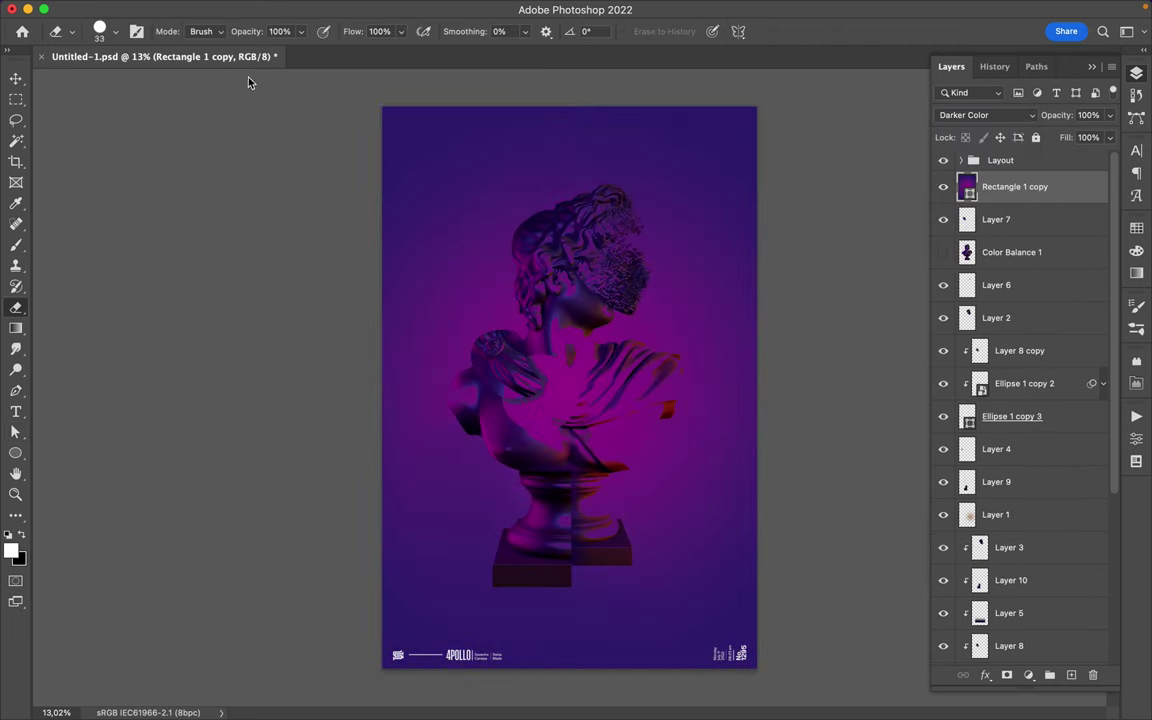
Enlarge the eraser to 2840 px and rasterize the gradient overlay shape layer.
left_click(108, 31)
left_click_drag(90, 81, 185, 81)
left_click(578, 383)
left_click(586, 360)
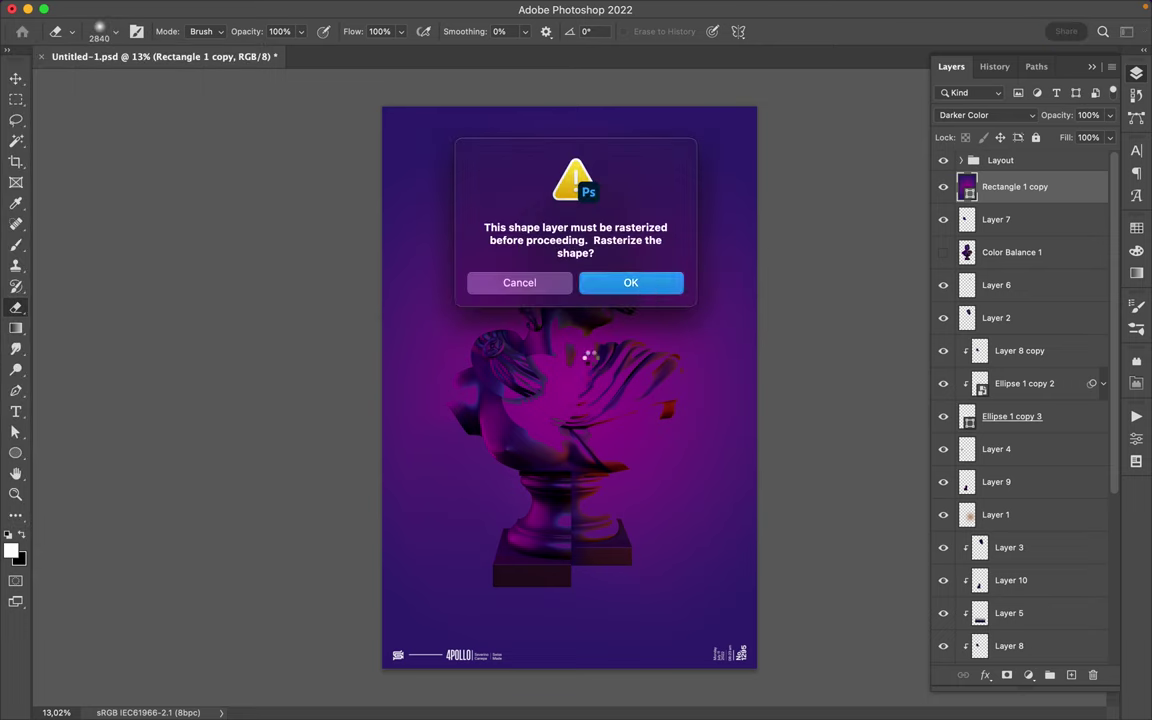
key("Return")
left_click_drag(516, 330, 510, 347)
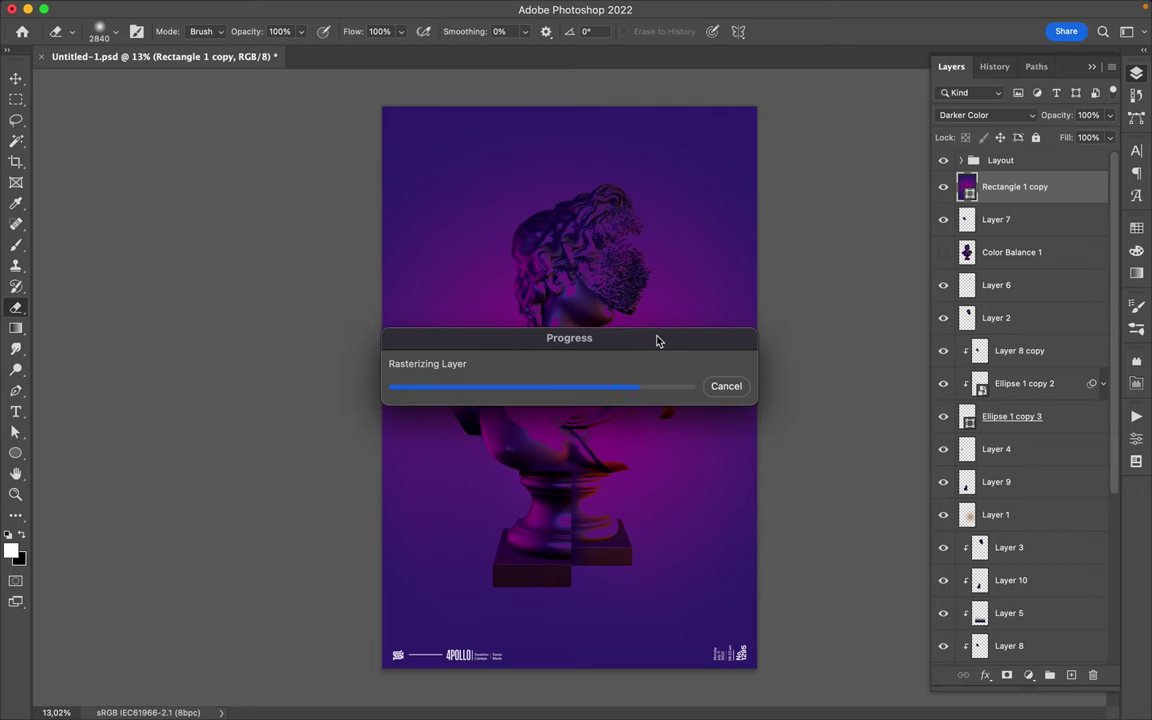
With a 5000 px eraser, erase the overlay's centre over the head, lower bust and left shoulder.
left_click(115, 33)
type("5000")
key("Return")
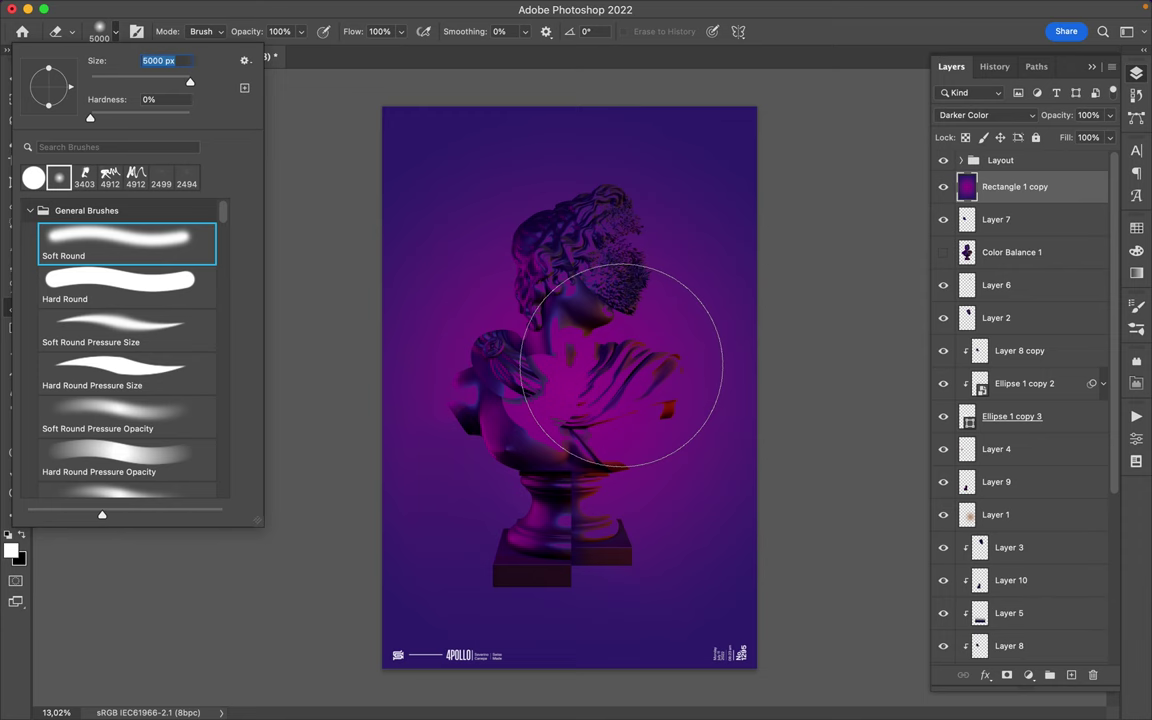
key("Return")
left_click_drag(621, 365, 621, 365)
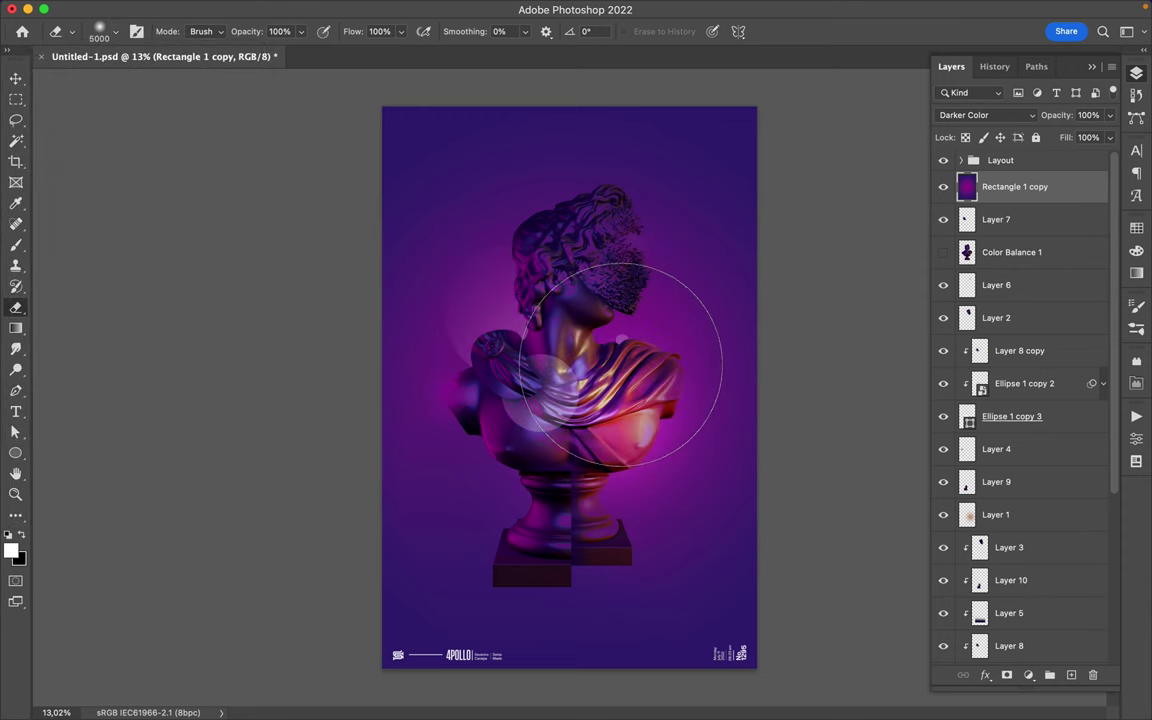
left_click(621, 365)
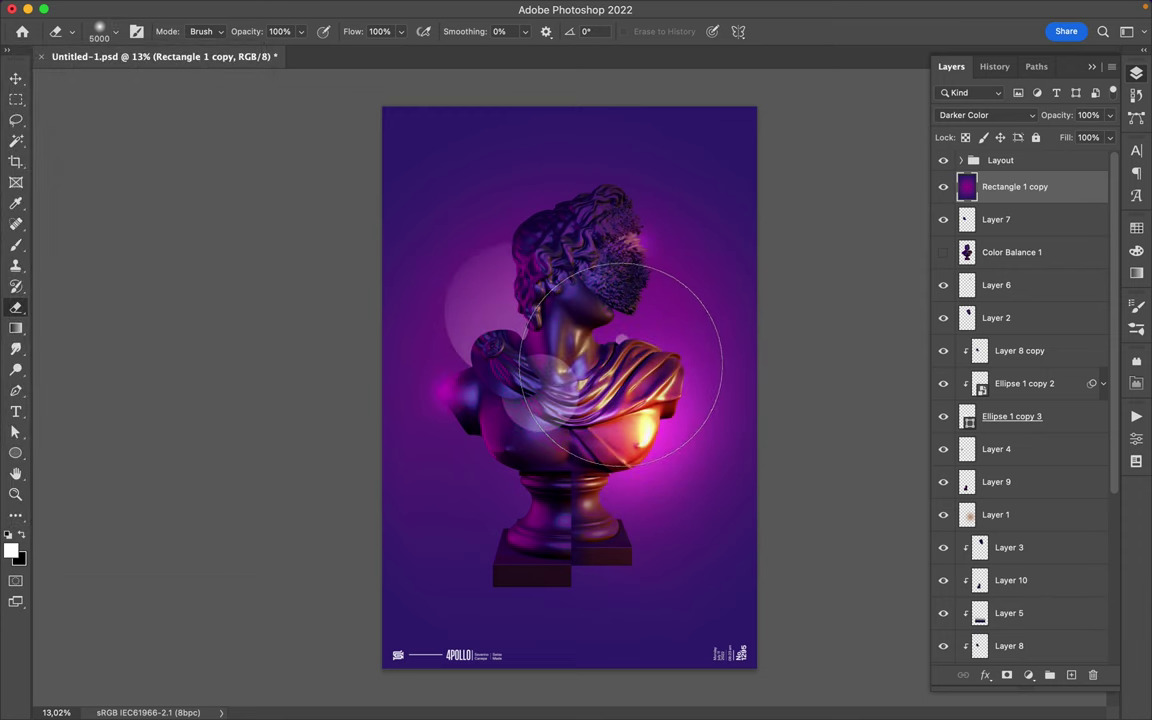
left_click_drag(621, 364, 638, 389)
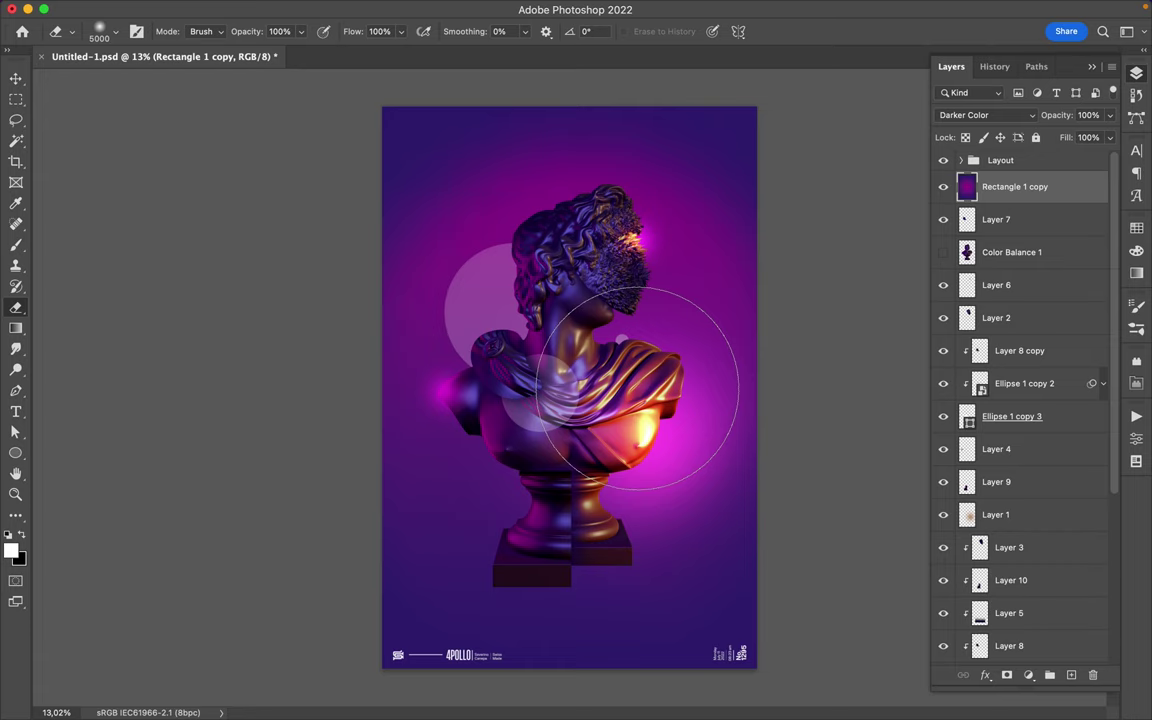
left_click(570, 388)
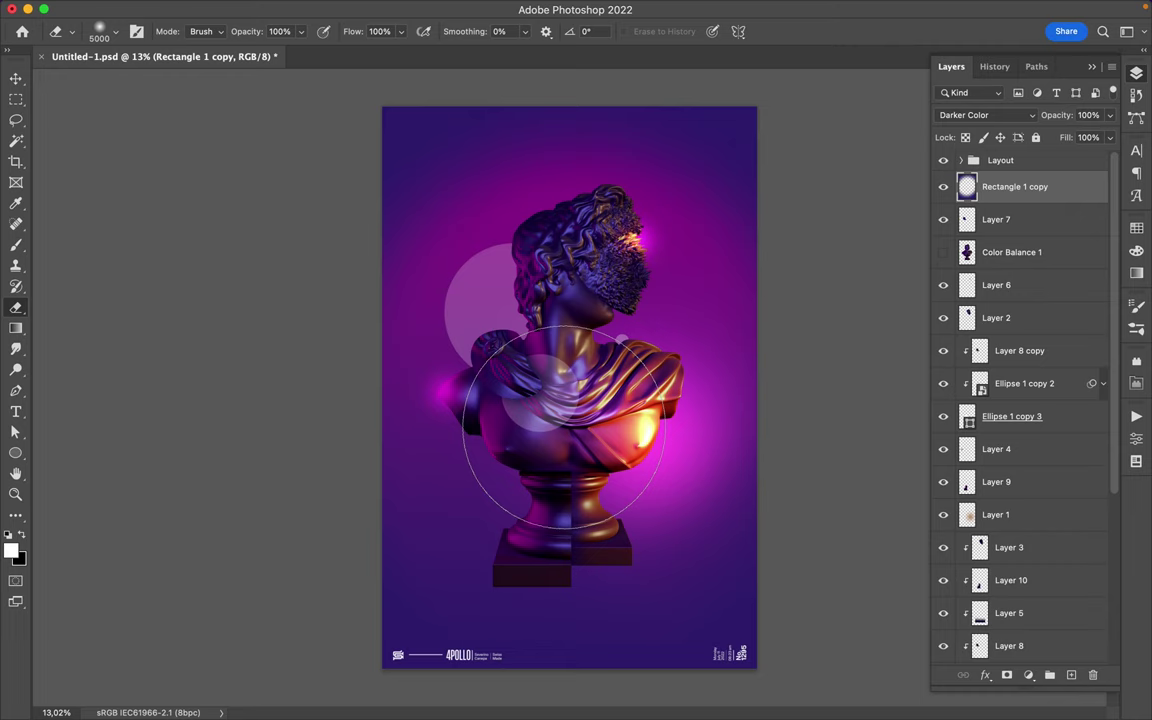
left_click_drag(563, 427, 525, 426)
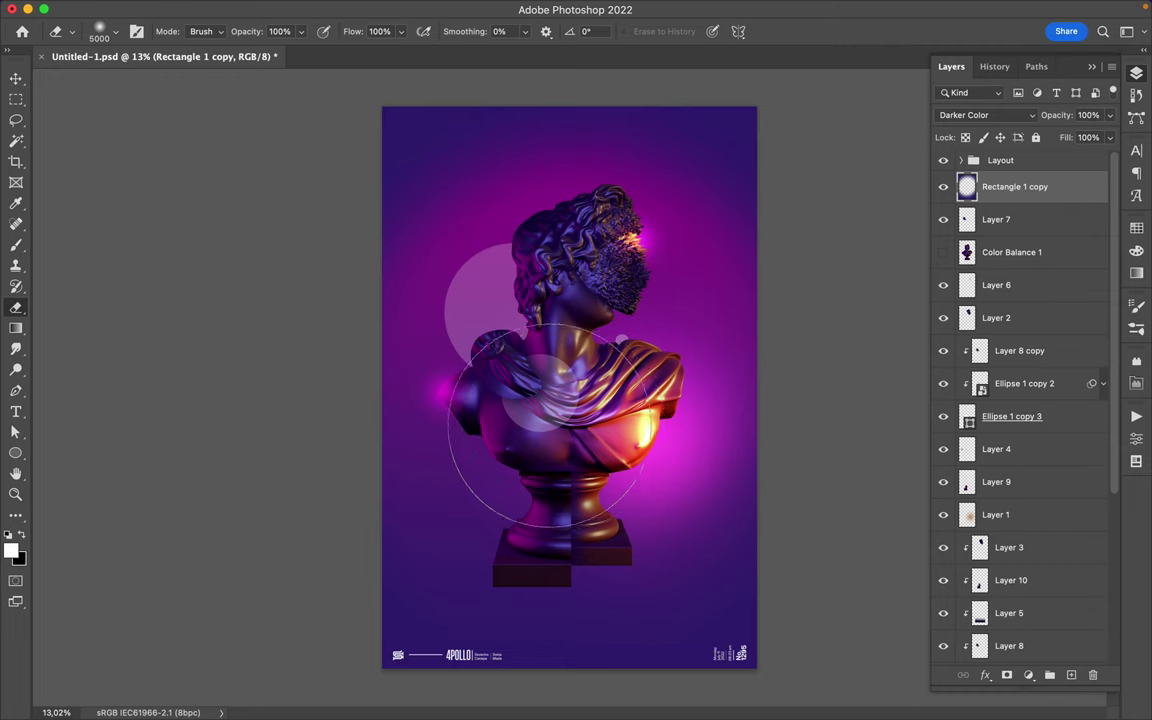